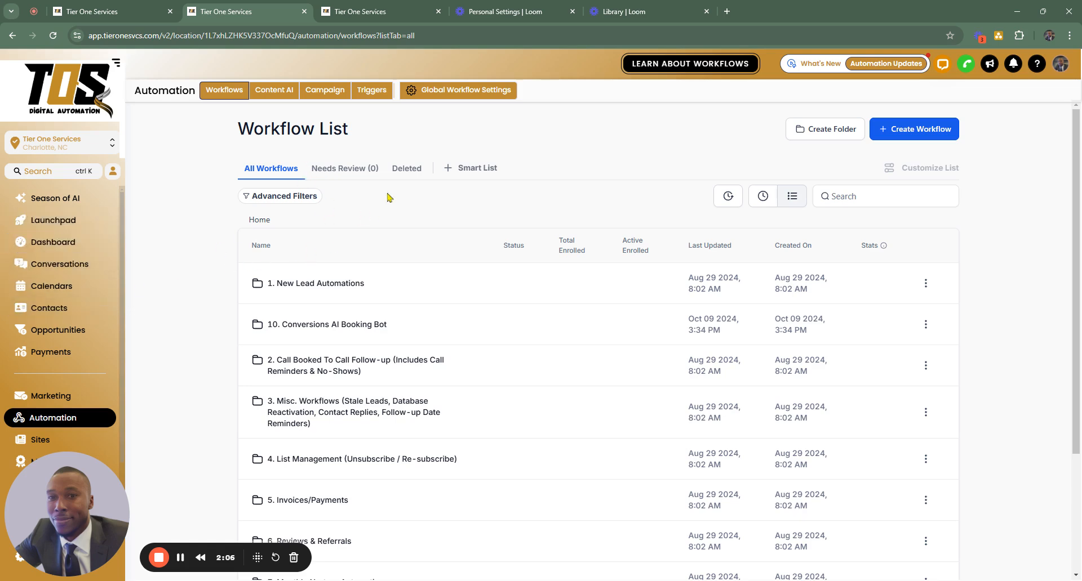
scroll(304, 192, "down", 2)
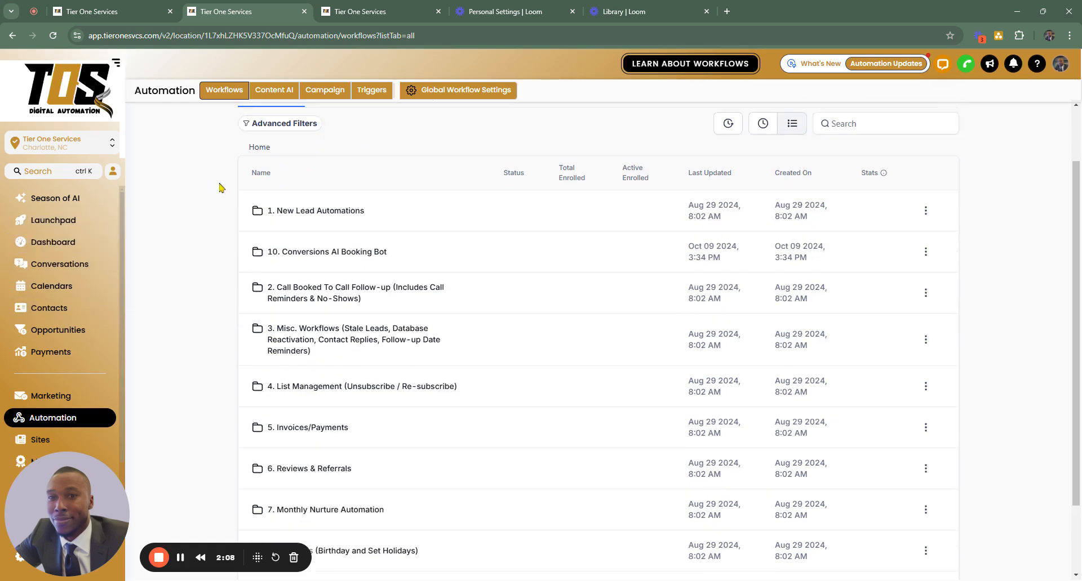
scroll(96, 268, "down", 2)
scroll(85, 310, "up", 2)
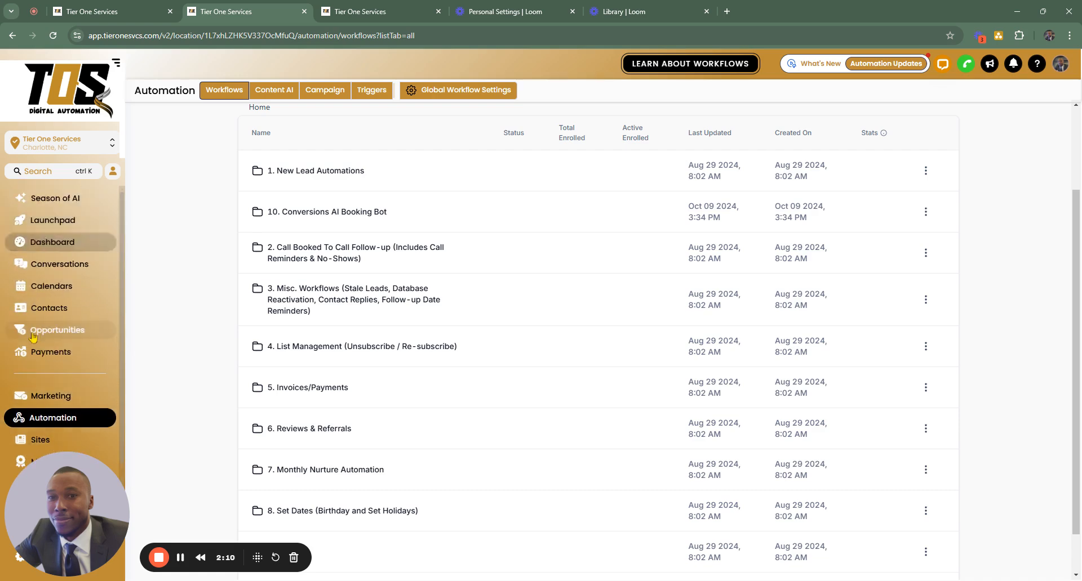
- Go to the forms list under Sites and start a new form from the template library
left_click(60, 440)
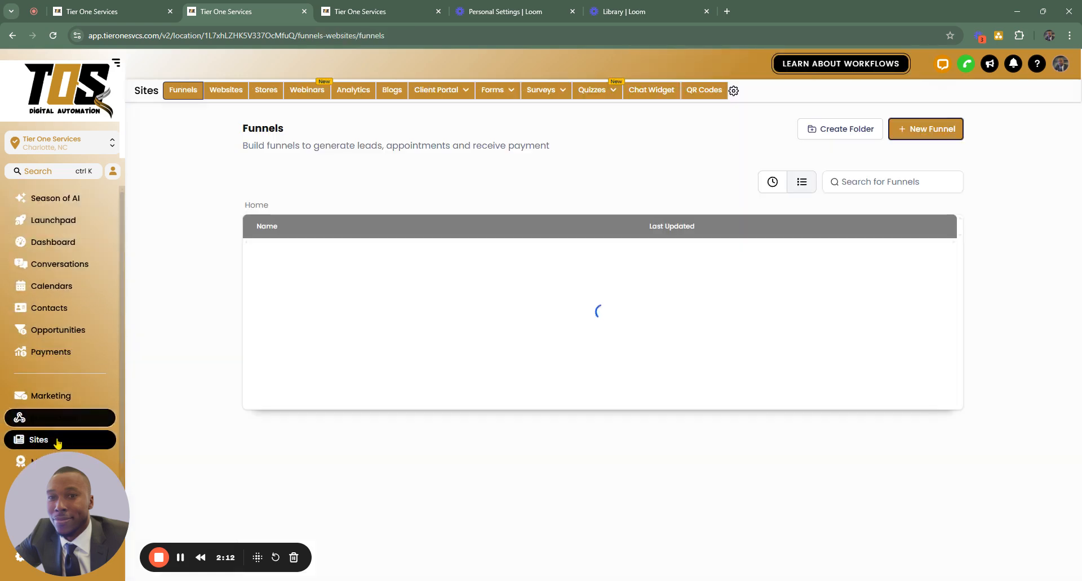
left_click(491, 92)
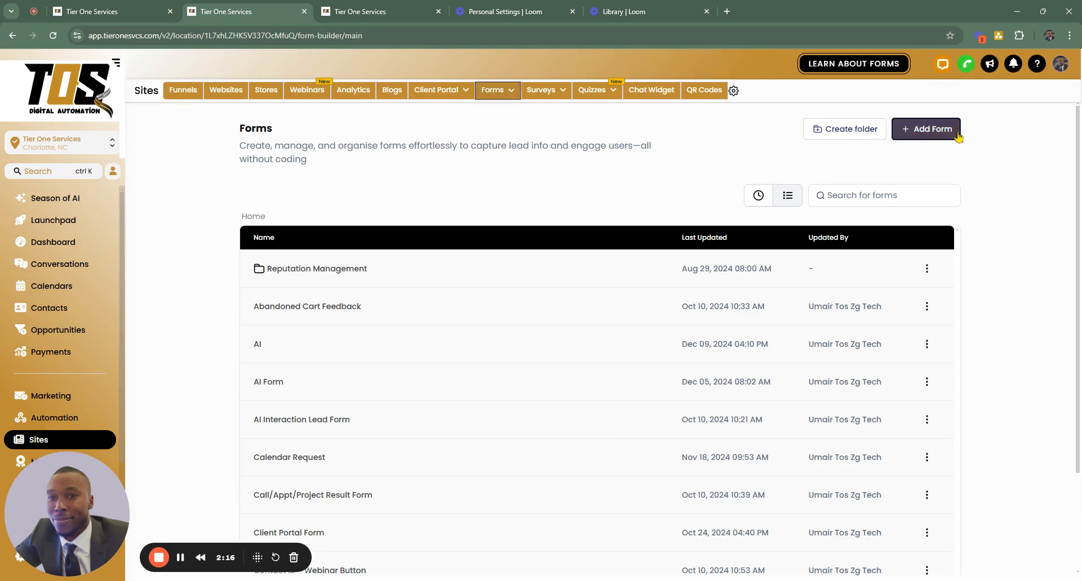
left_click(925, 129)
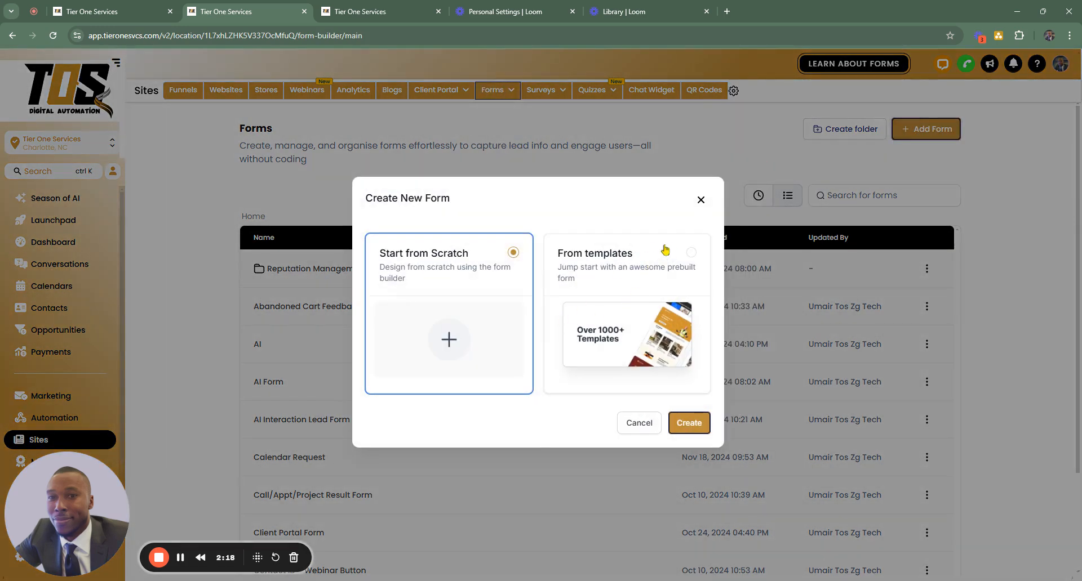
left_click(646, 282)
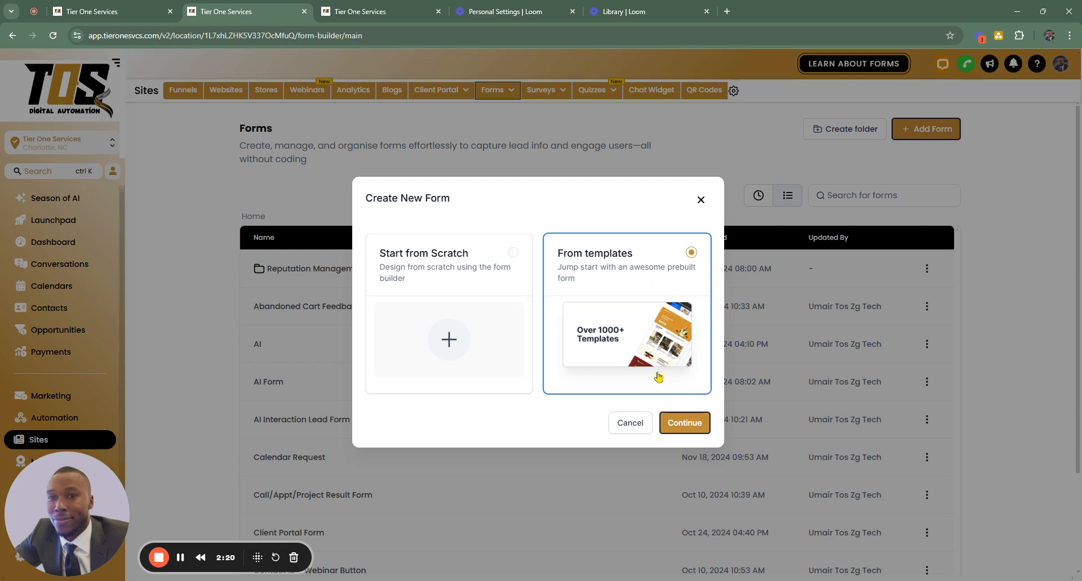
left_click(684, 424)
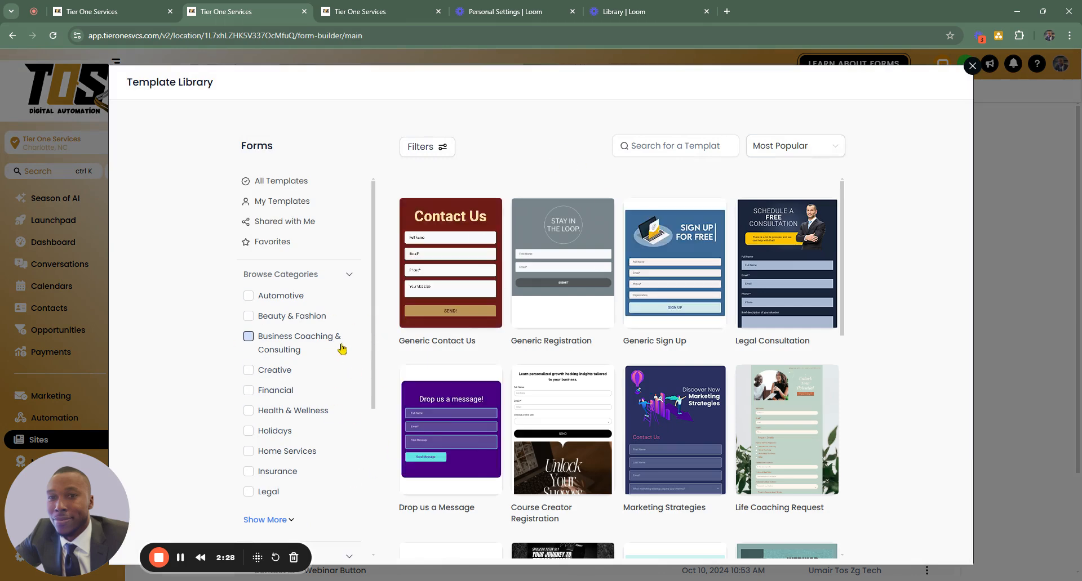
- Filter the form templates by the Beauty & Fashion category and create the form from the Hair Extensions template
left_click(248, 316)
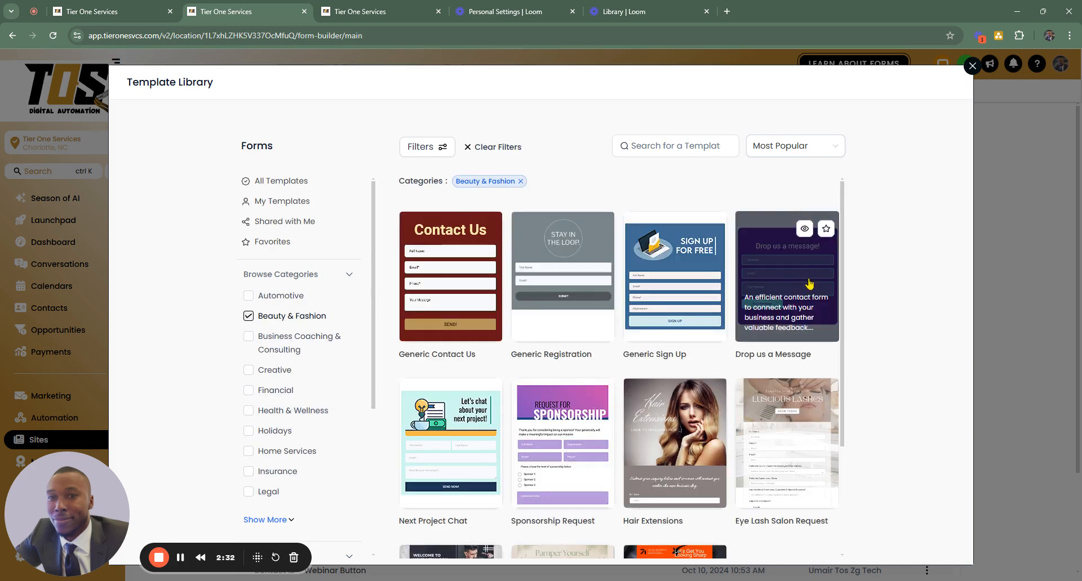
scroll(813, 273, "down", 1)
scroll(682, 350, "down", 2)
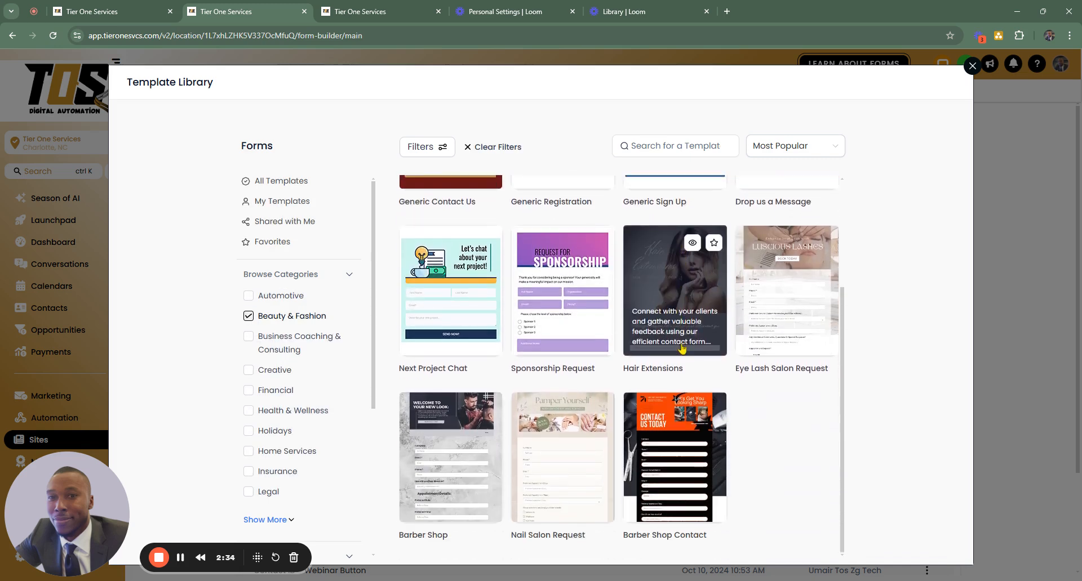
mouse_move(683, 362)
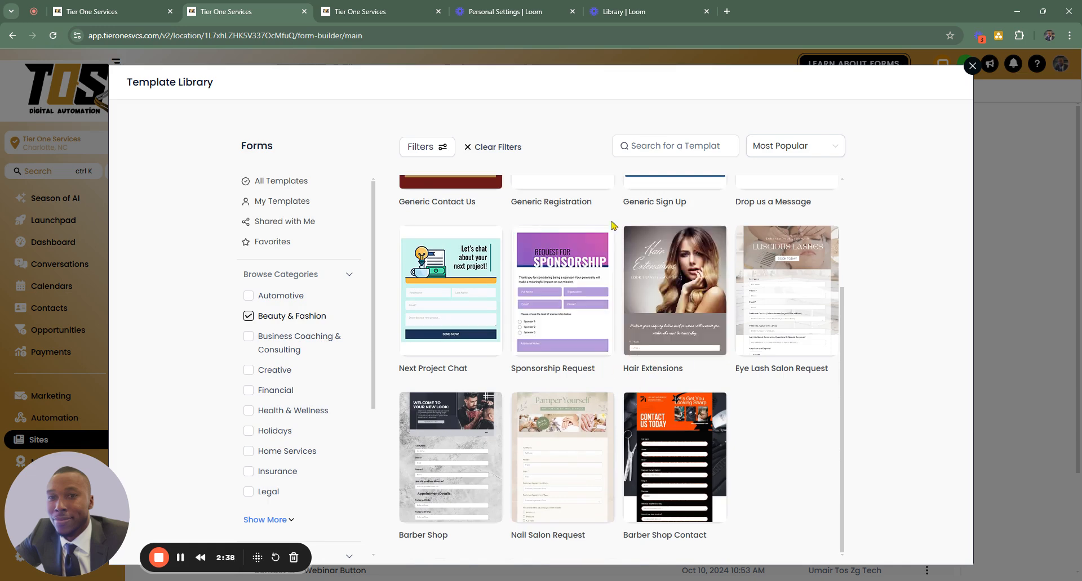
left_click(670, 282)
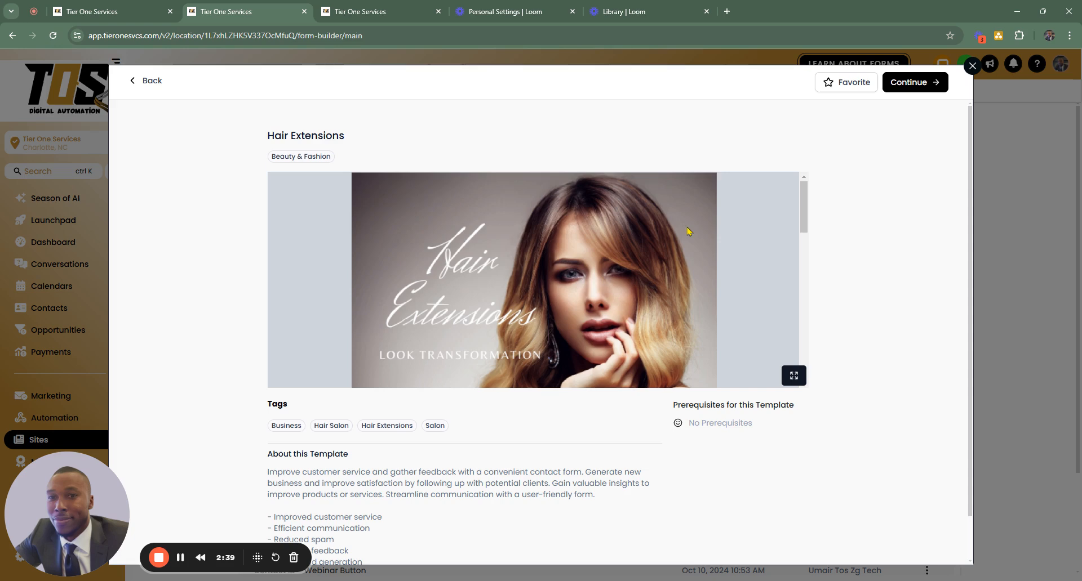
left_click(924, 81)
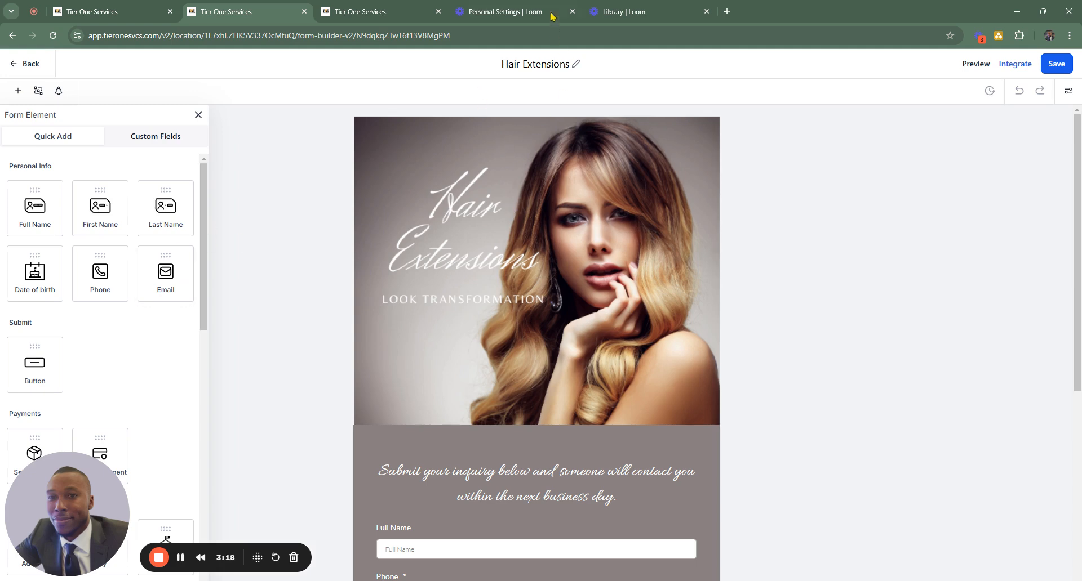
- Review the form's layout and available form elements, and inspect the settings of the Submit button and the terms & conditions checkbox
scroll(566, 167, "down", 5)
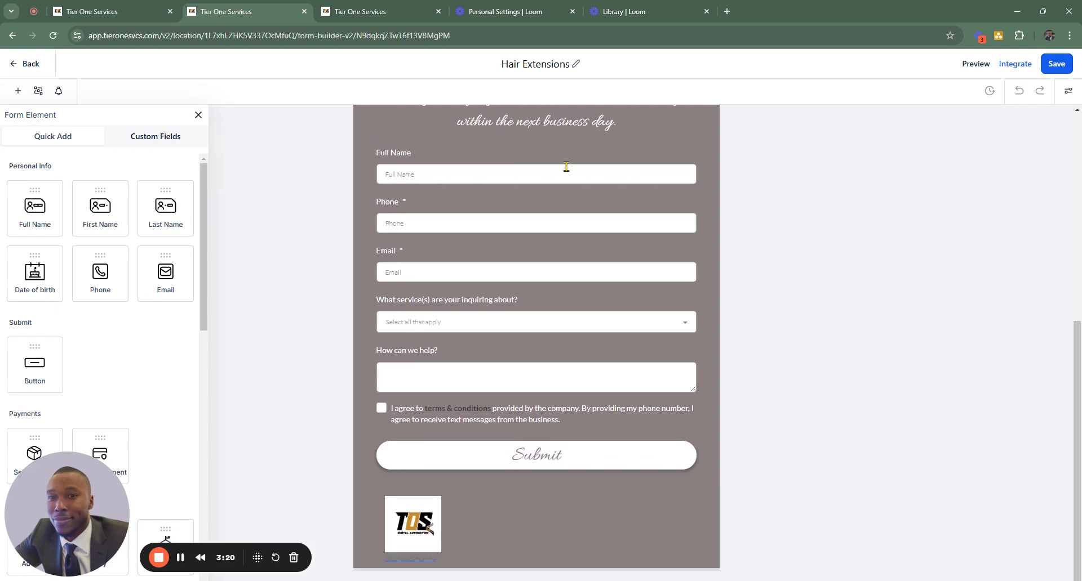
scroll(567, 167, "up", 5)
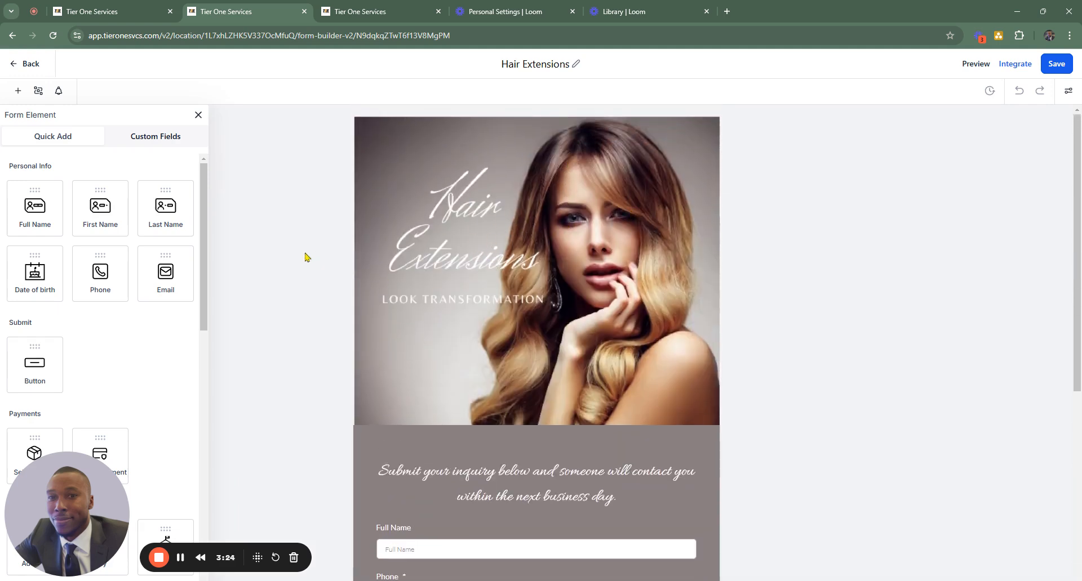
scroll(496, 272, "down", 5)
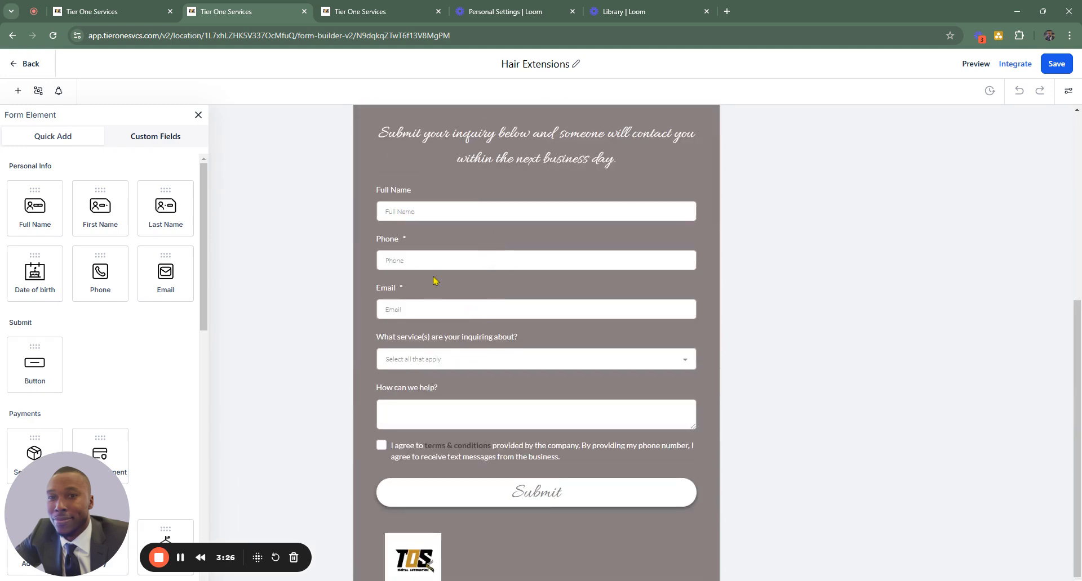
left_click(84, 231)
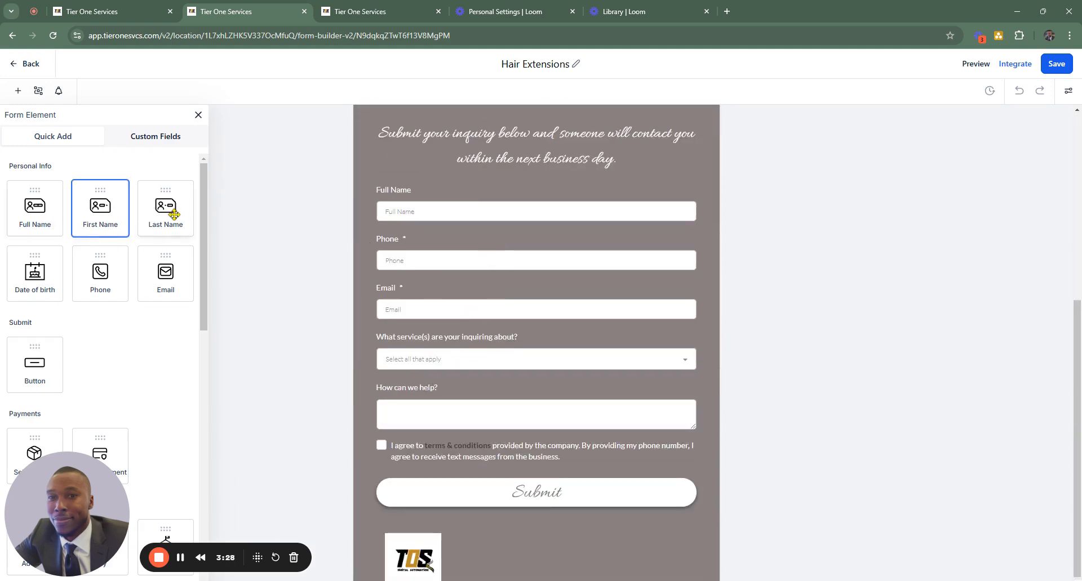
scroll(384, 258, "down", 1)
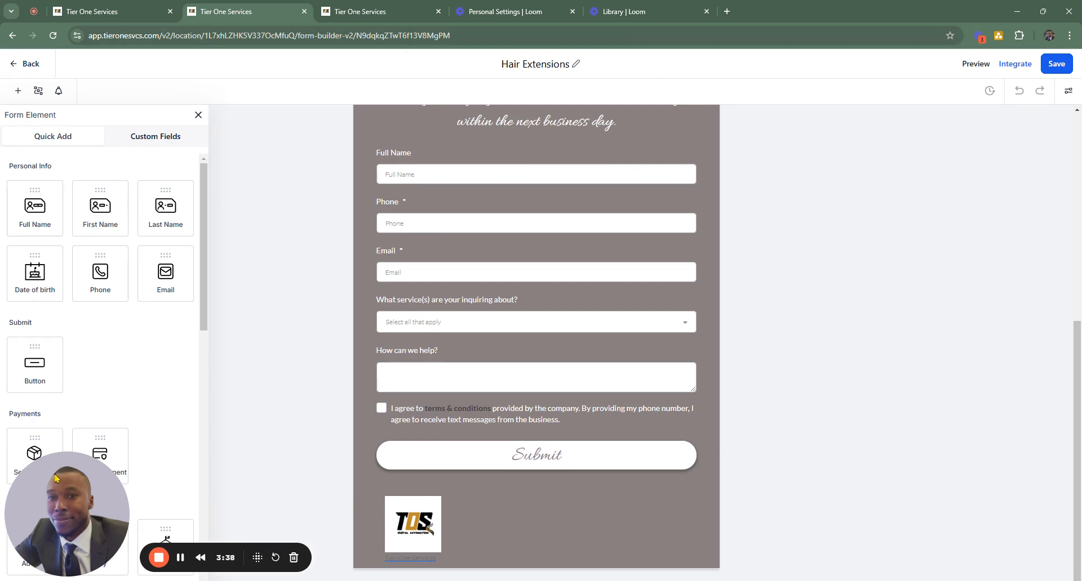
left_click_drag(64, 492, 838, 493)
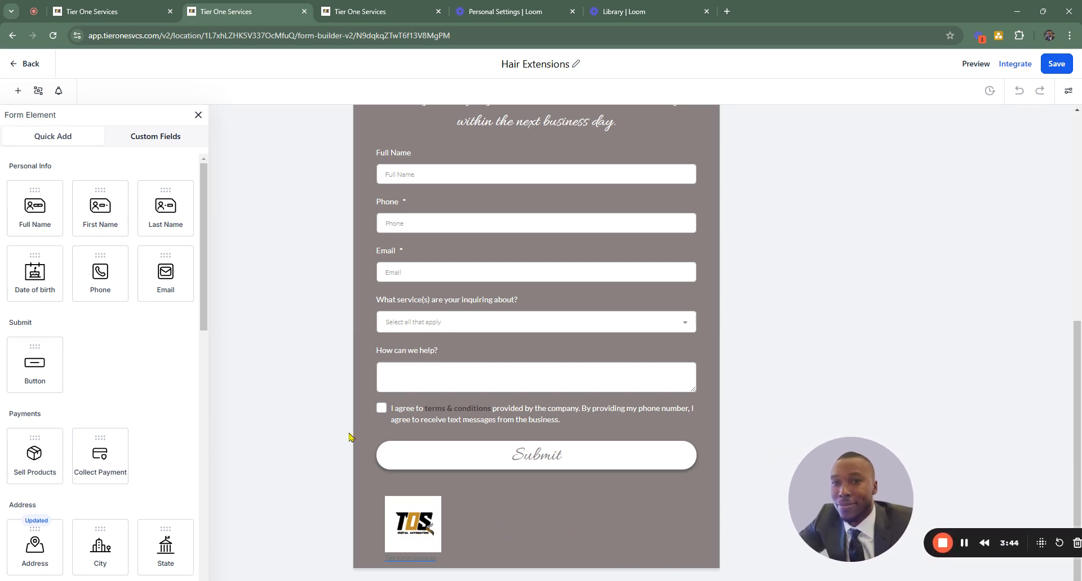
left_click(558, 459)
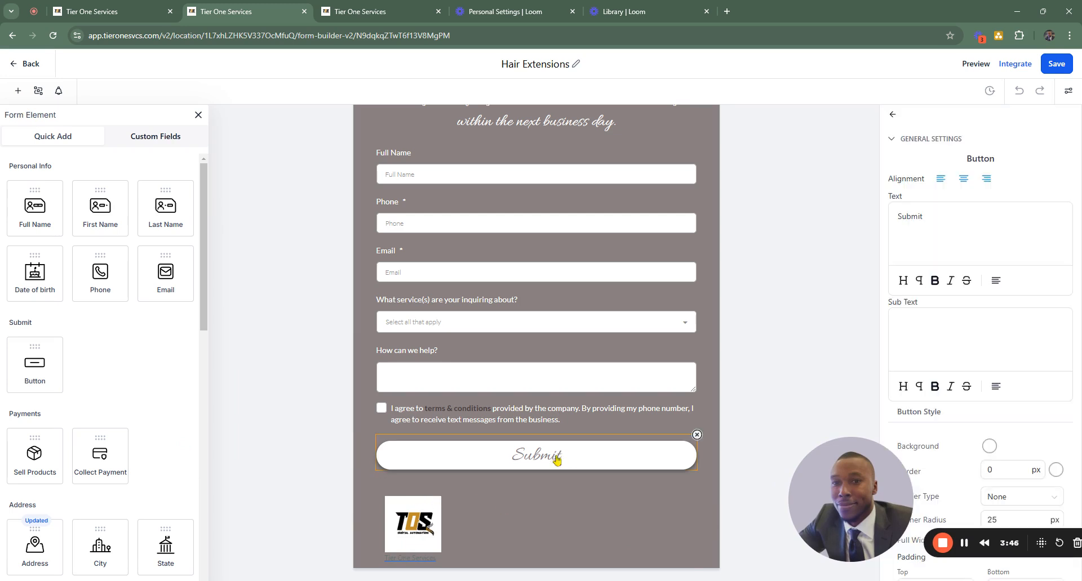
left_click(647, 520)
left_click(685, 425)
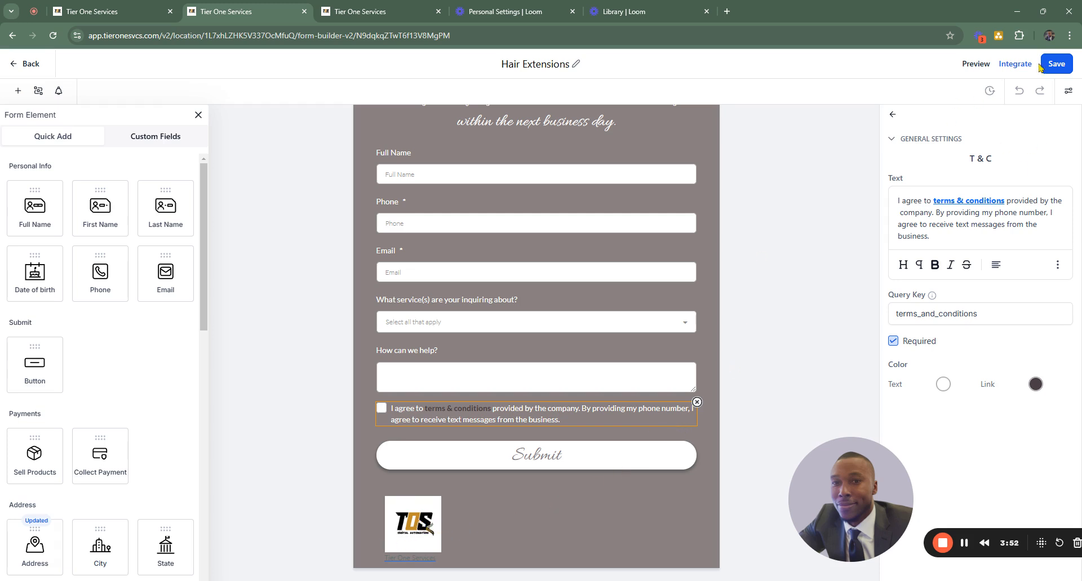
- Turn off Agency Branding in the form's miscellaneous style settings and close the form styles
left_click(1069, 91)
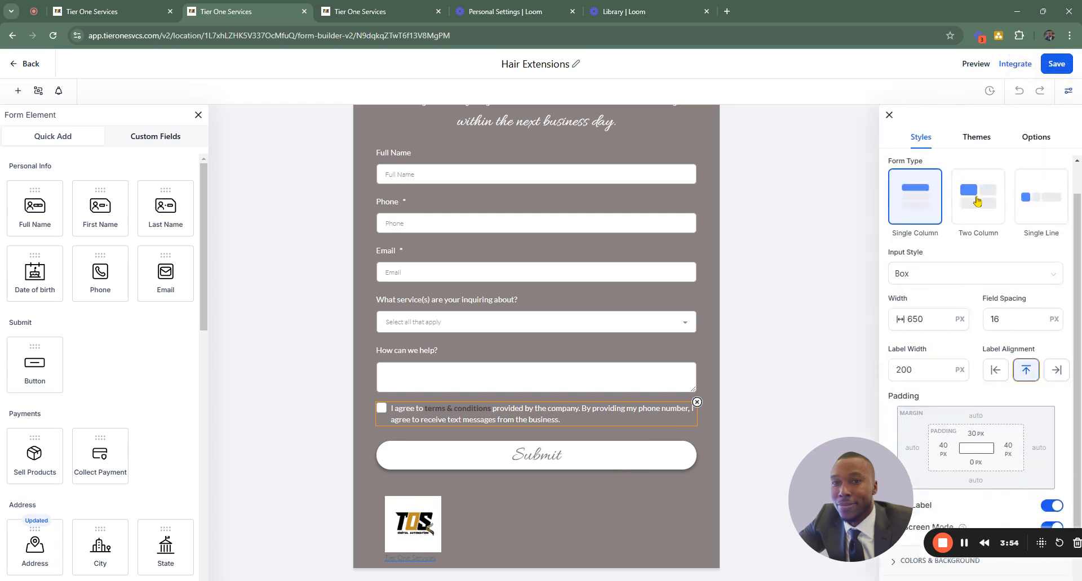
scroll(919, 477, "down", 2)
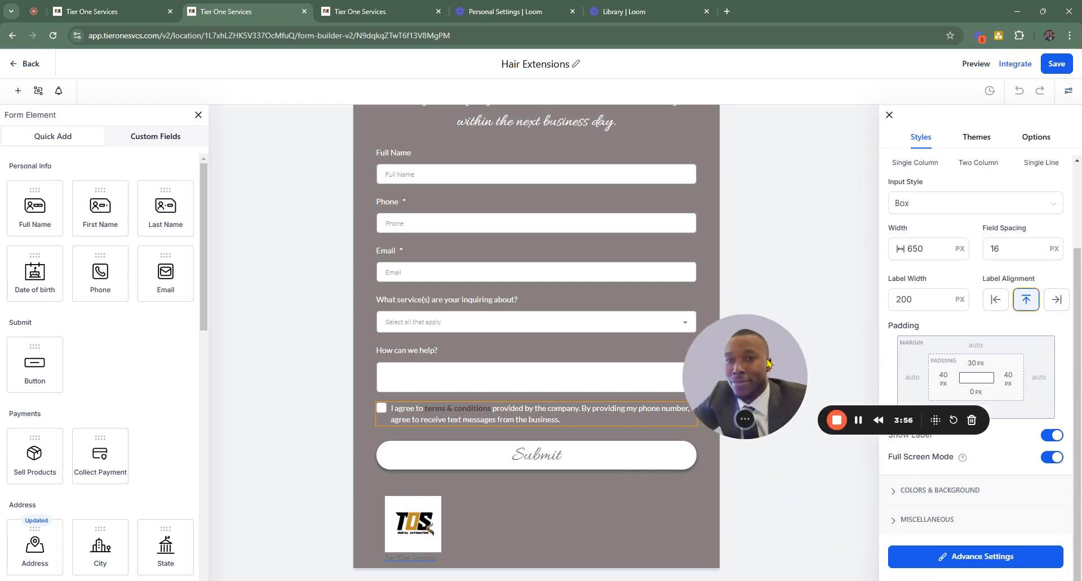
left_click(908, 520)
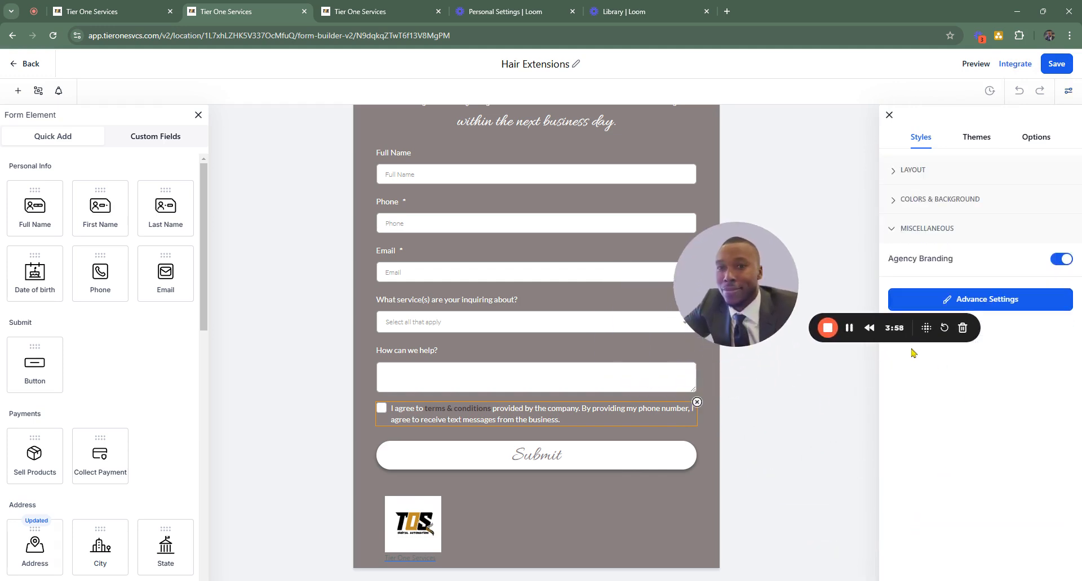
left_click(1065, 262)
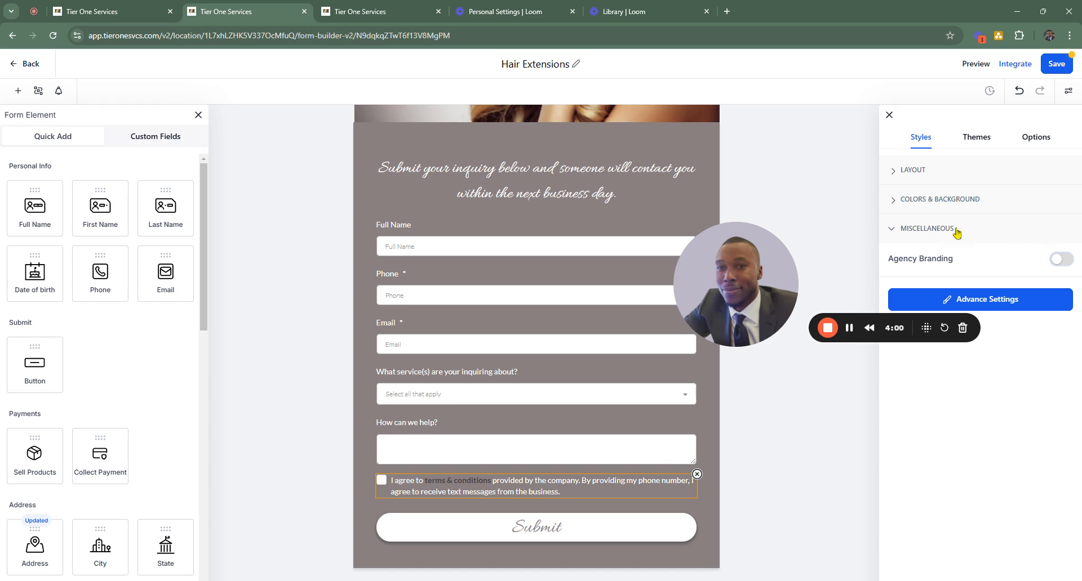
left_click(889, 115)
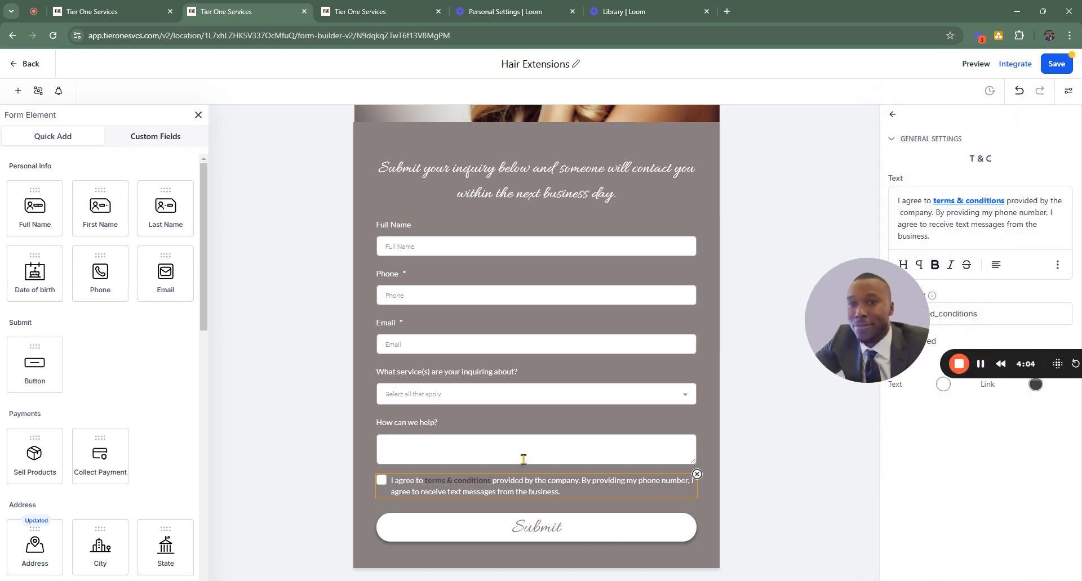
- Look over the form from the header image down and inspect the text settings of the inquiry message above the fields
scroll(529, 315, "up", 5)
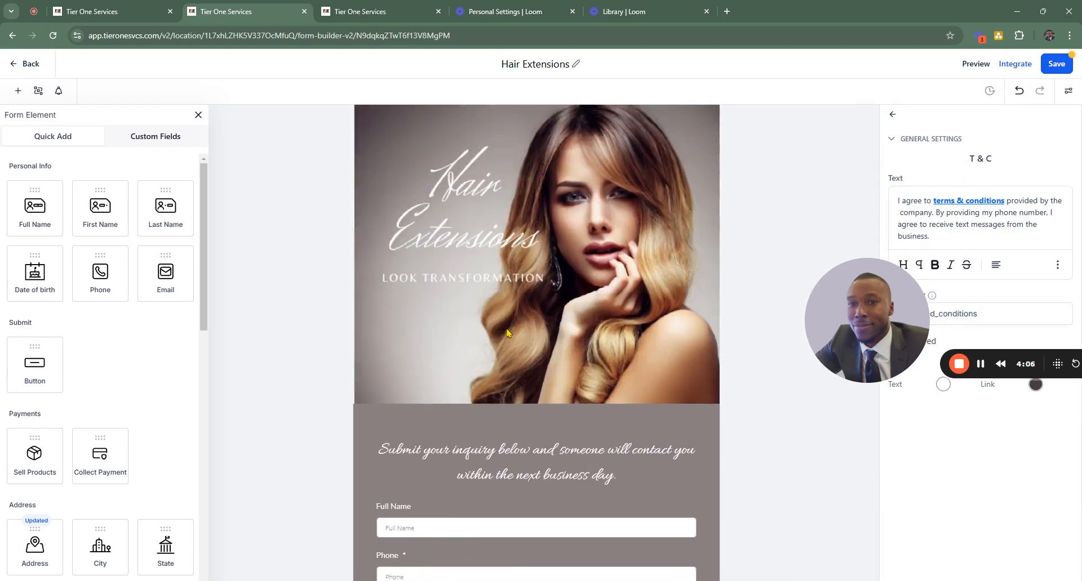
scroll(459, 300, "down", 4)
scroll(457, 150, "up", 4)
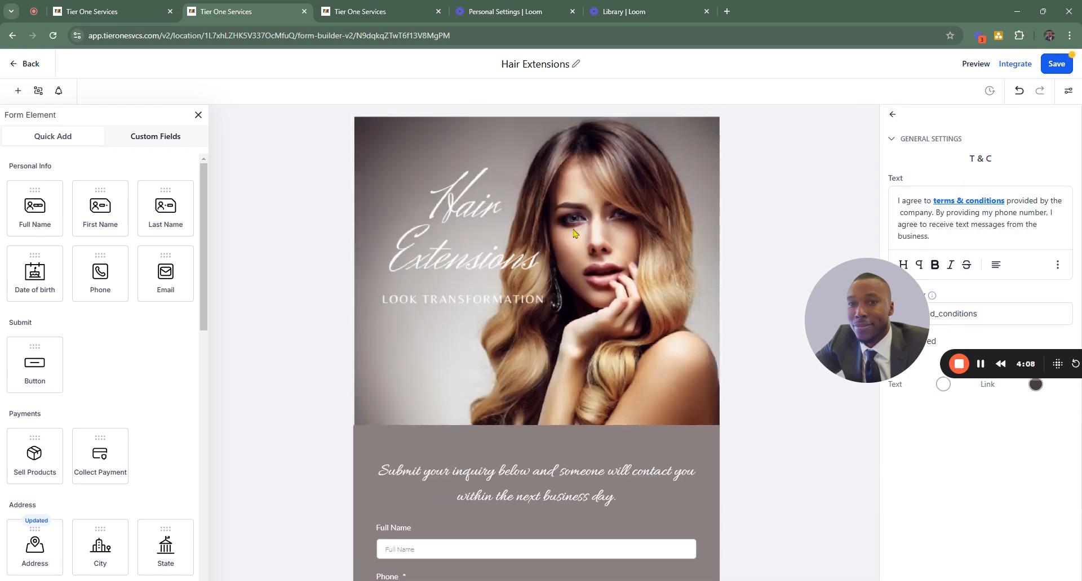
left_click(575, 232)
scroll(432, 266, "down", 5)
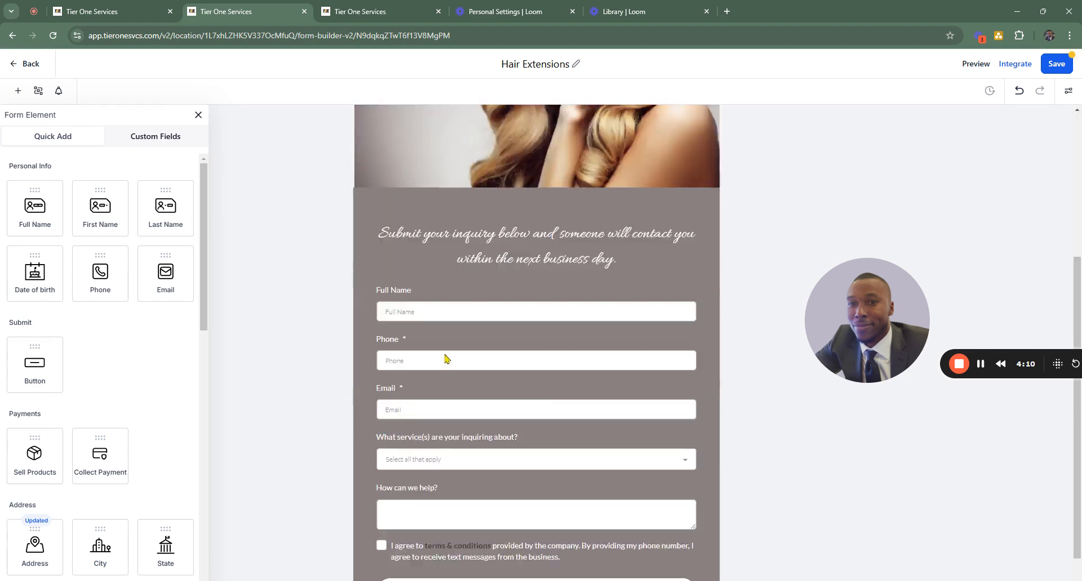
left_click(414, 172)
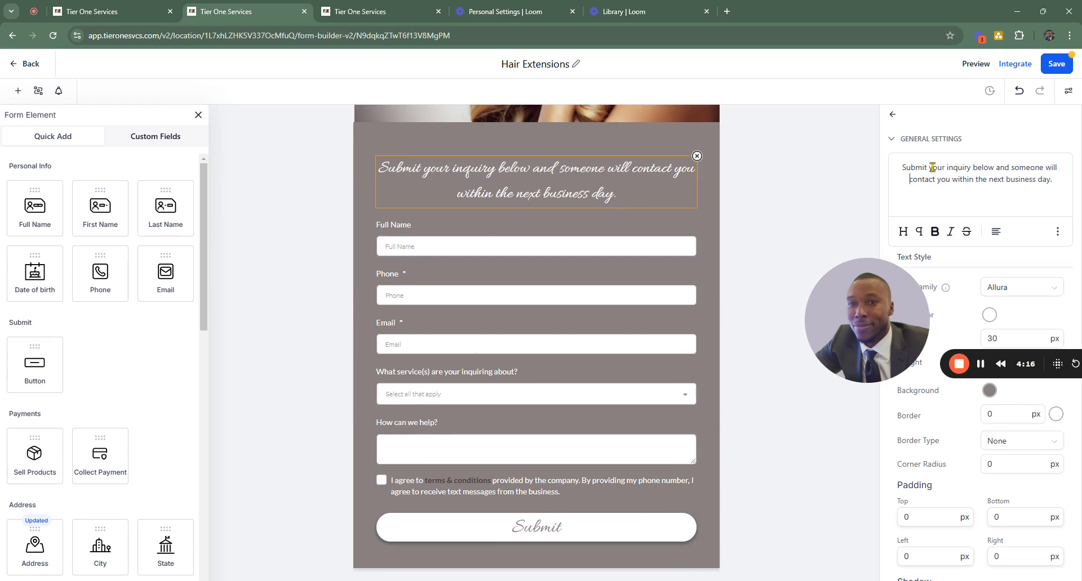
left_click_drag(932, 167, 1067, 195)
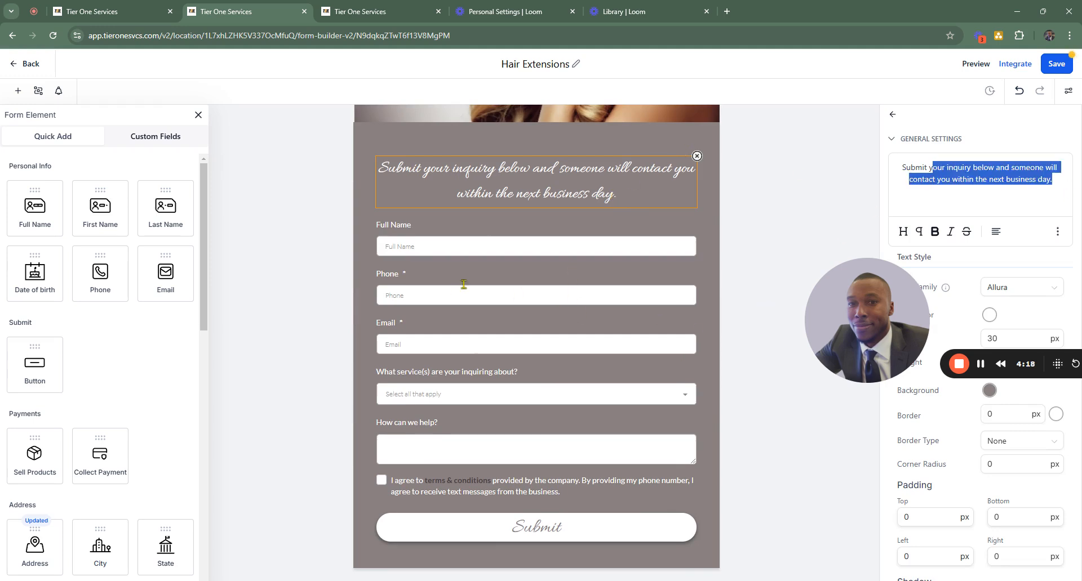
- Inspect the settings of the name, phone, email and services fields, including the services dropdown's placeholder and short label
left_click(473, 241)
left_click(446, 276)
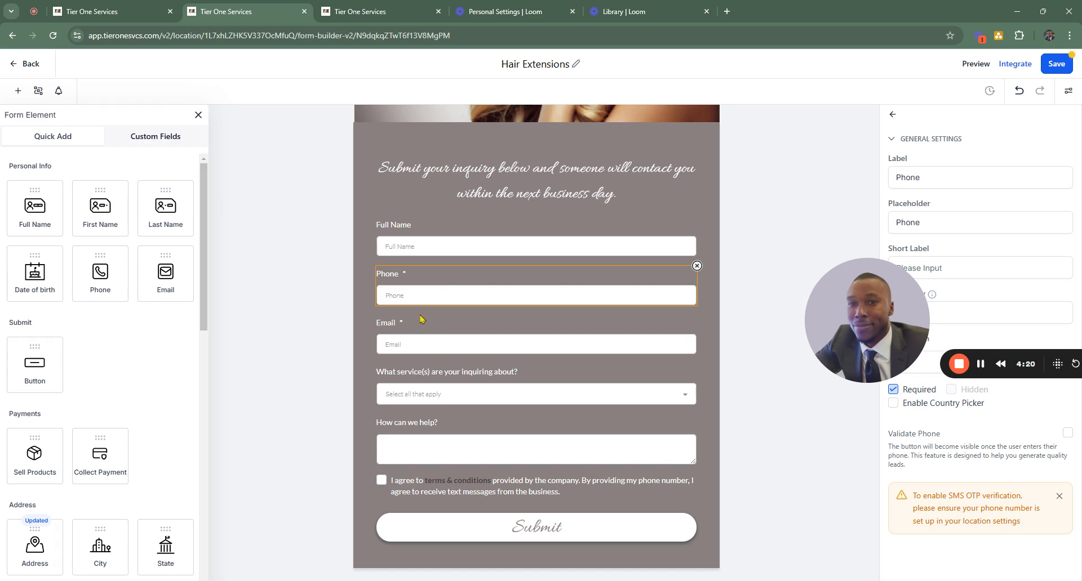
left_click(422, 340)
left_click(500, 391)
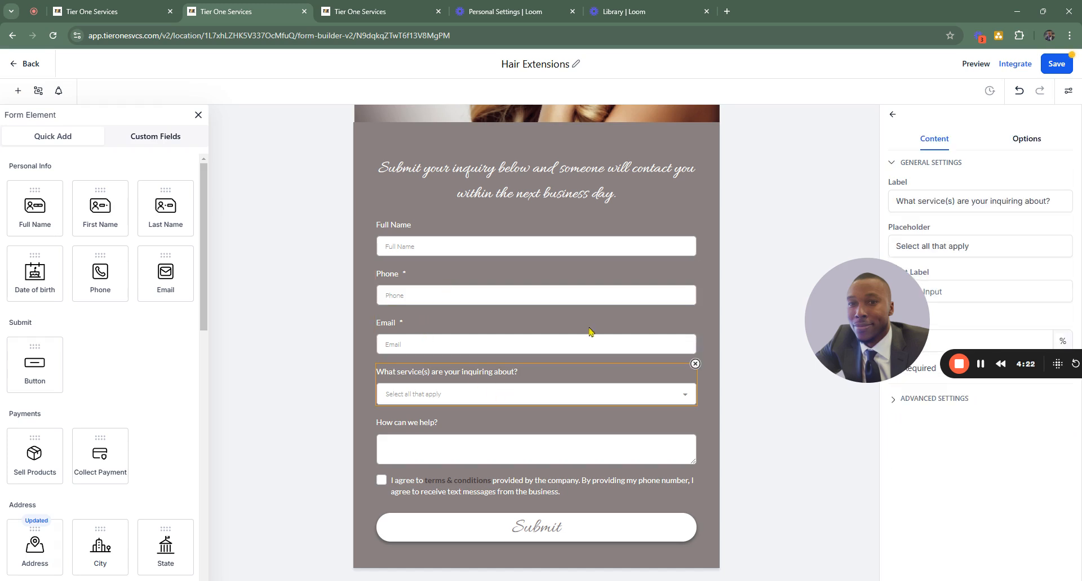
left_click_drag(814, 301, 642, 92)
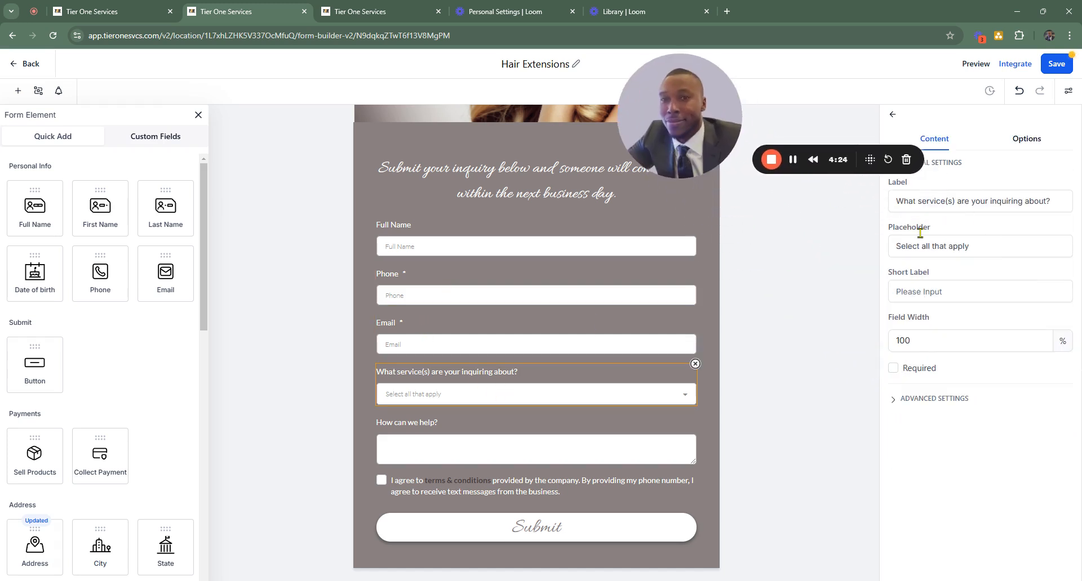
left_click(933, 246)
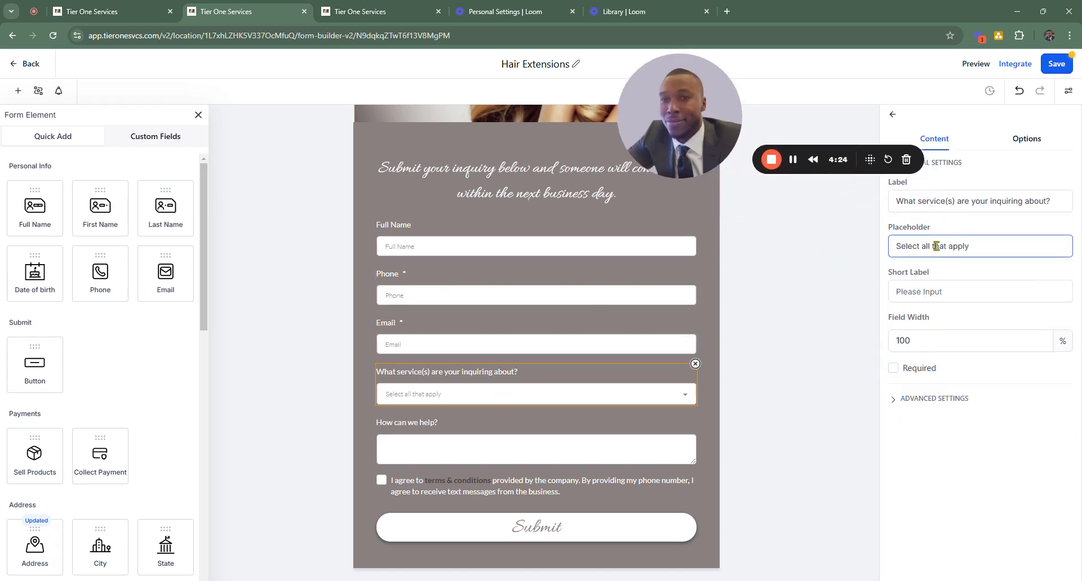
left_click(943, 293)
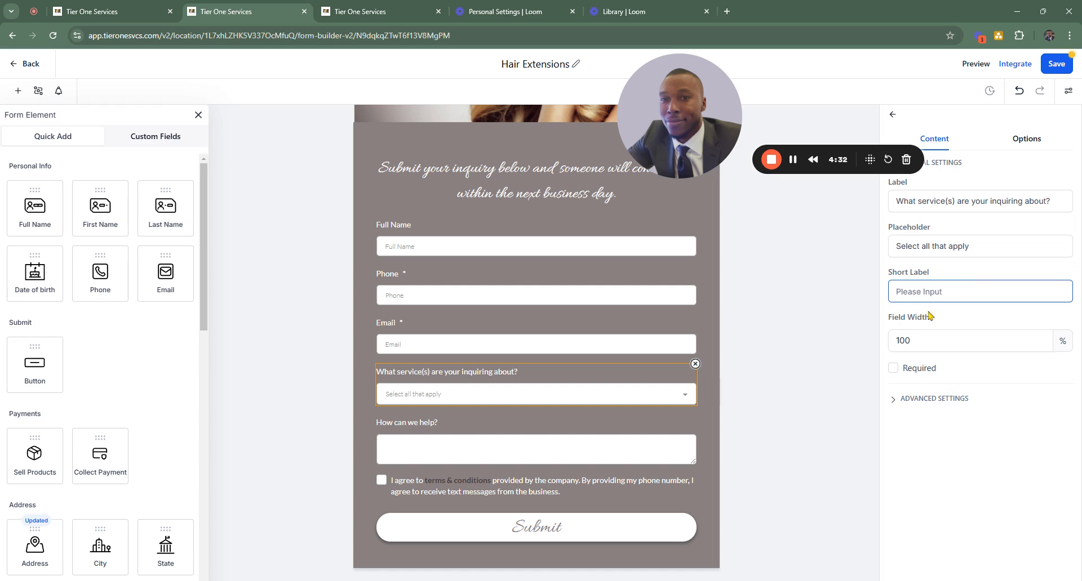
- Add a sixth option labelled "I am not sure" to the services dropdown
left_click(814, 276)
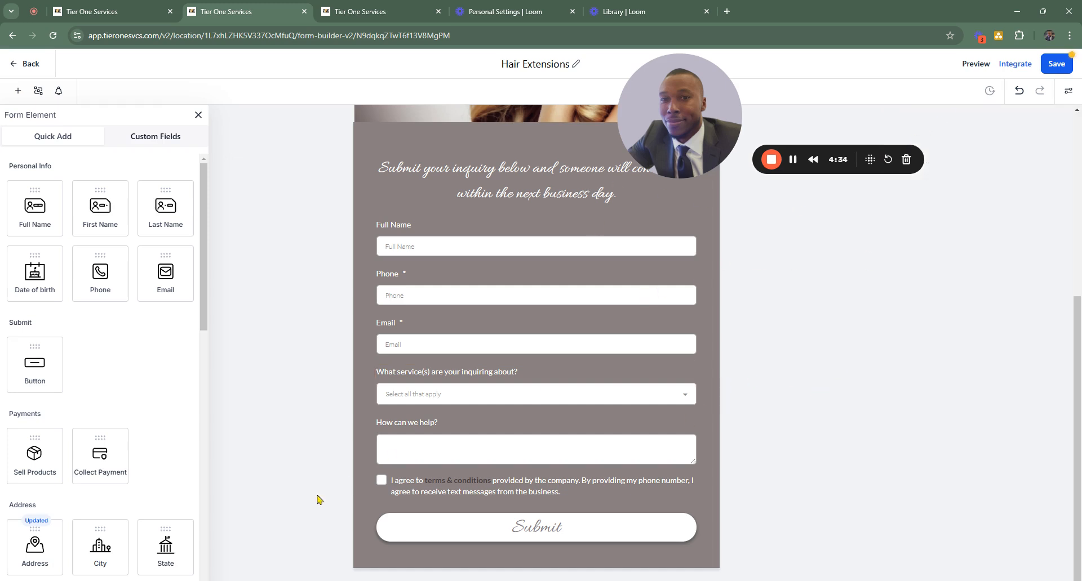
left_click(448, 373)
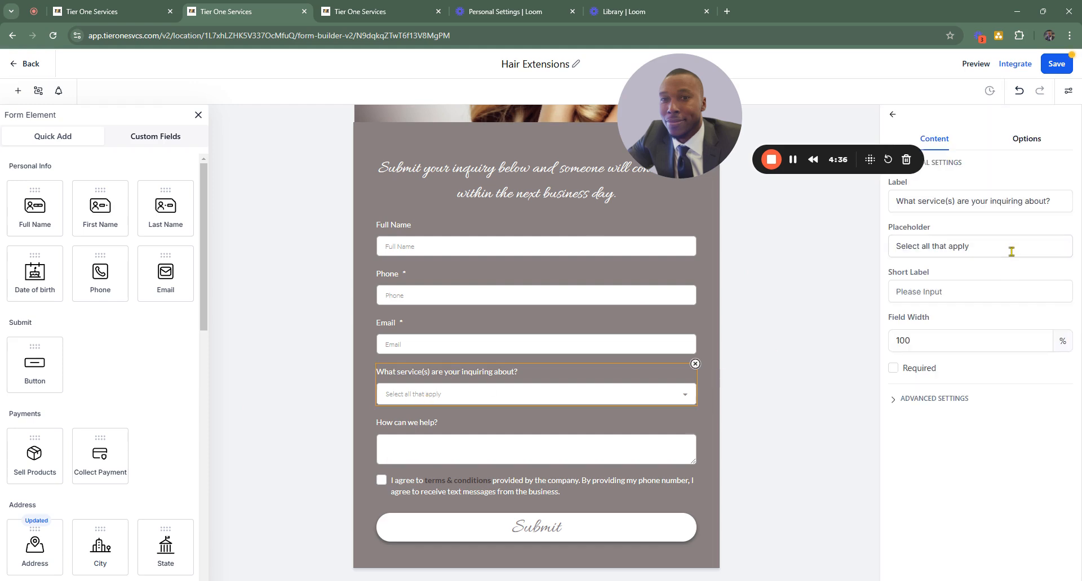
left_click(1025, 139)
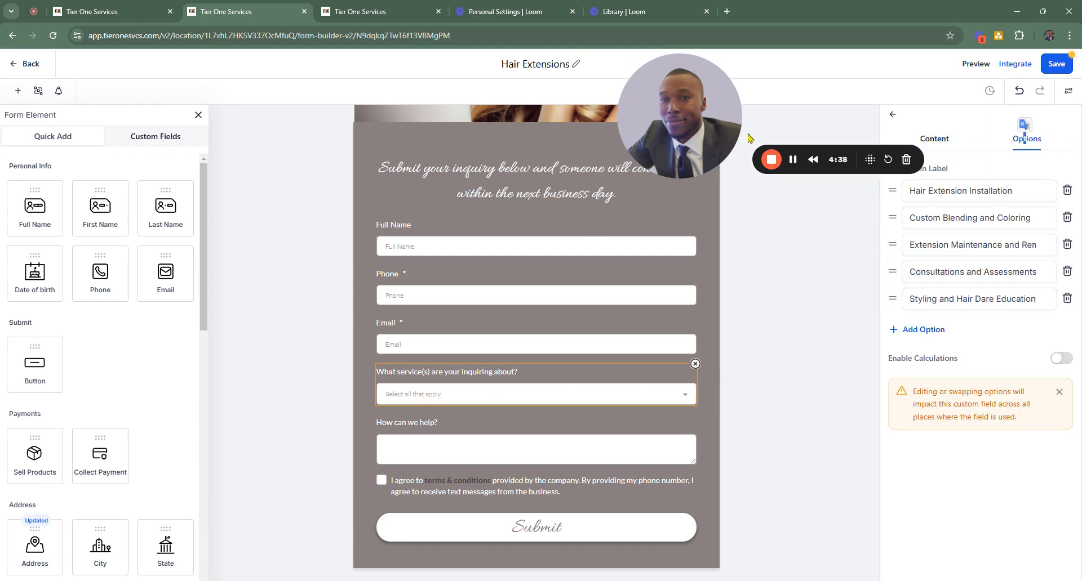
left_click_drag(680, 159, 160, 541)
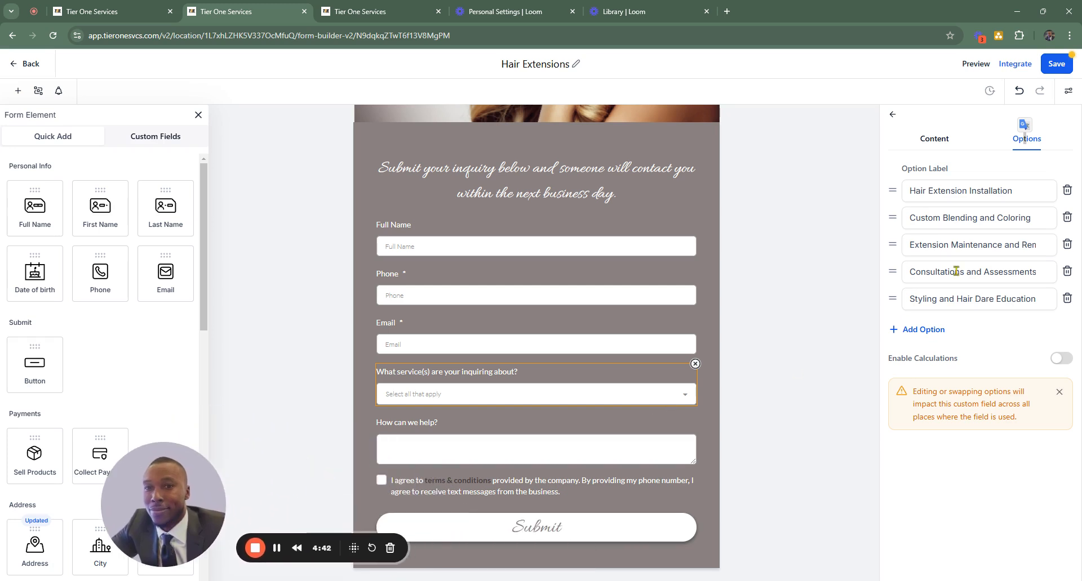
left_click(932, 189)
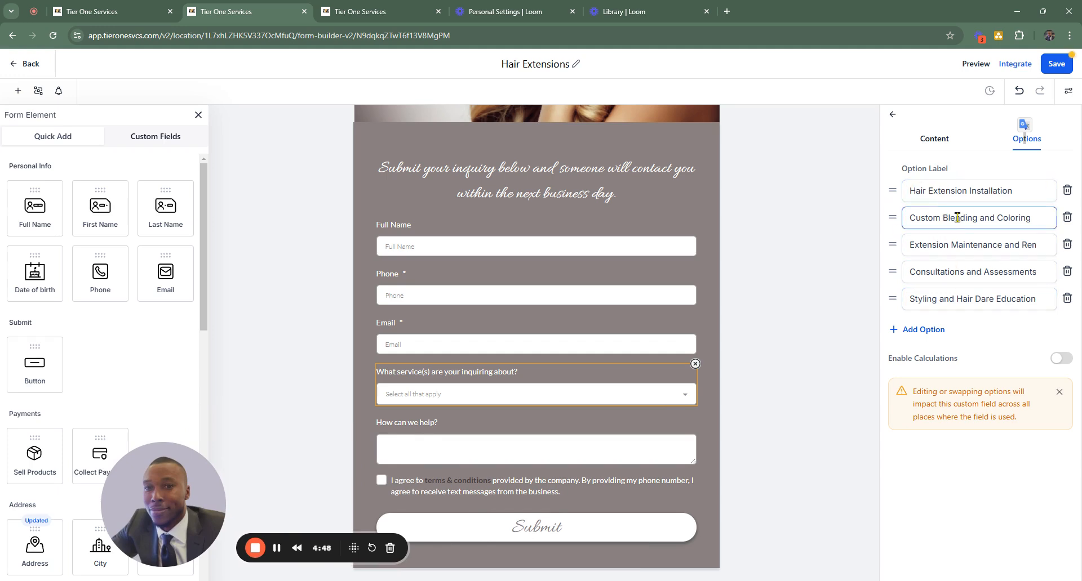
left_click(929, 329)
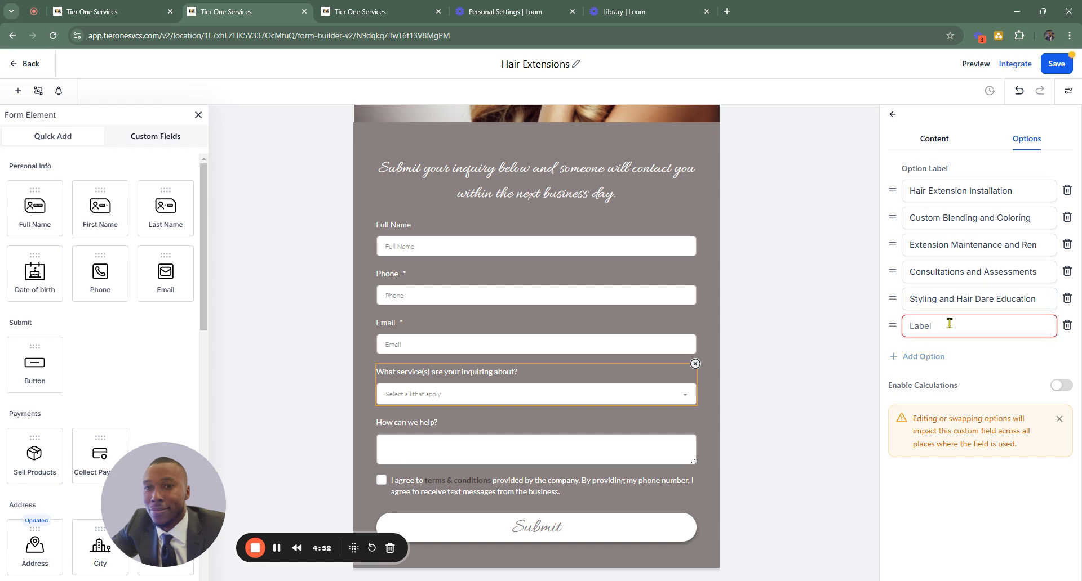
type("I am not sure")
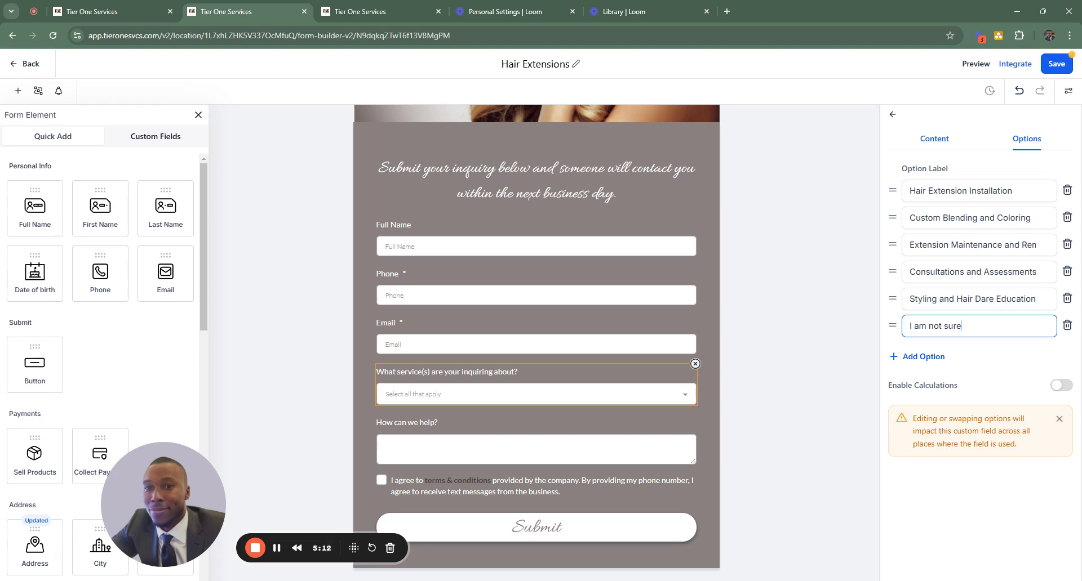
- Make the services dropdown and the Full Name field required
left_click(934, 139)
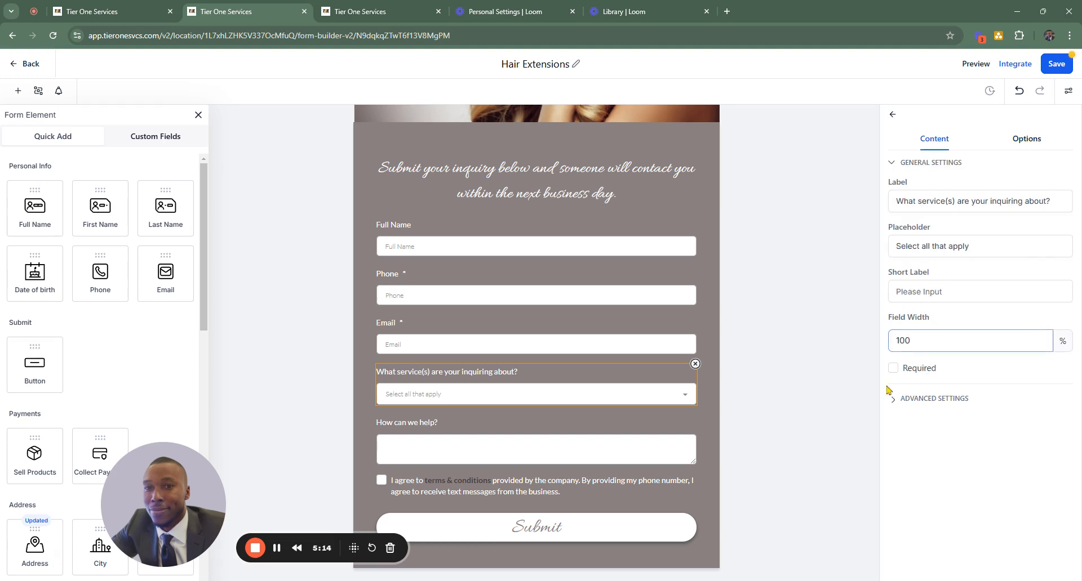
left_click(893, 369)
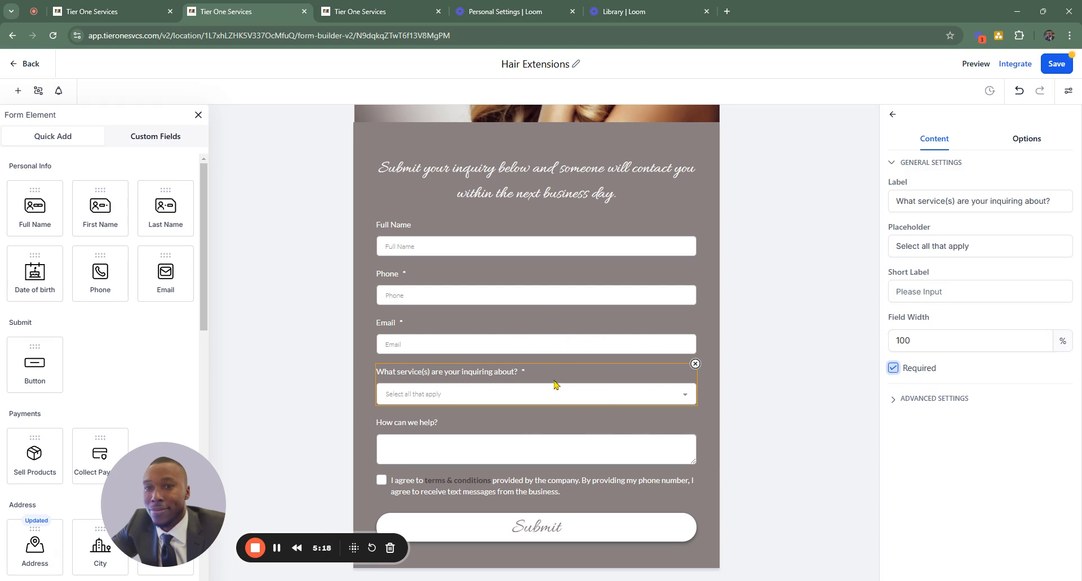
left_click(435, 243)
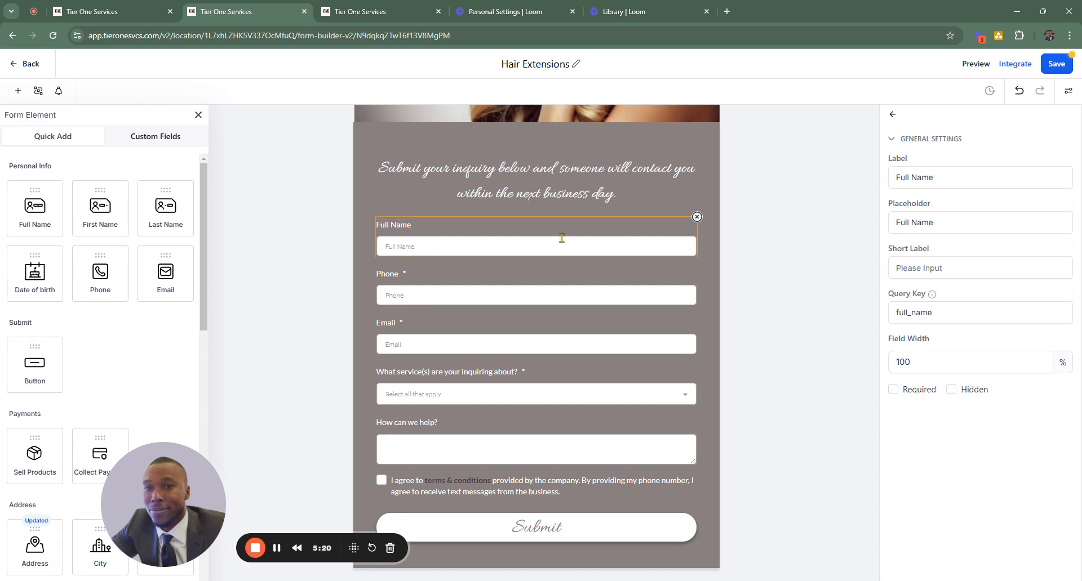
left_click(893, 390)
- Change the label of the "How can we help?" text box to "Any Other Questions?"
left_click(493, 439)
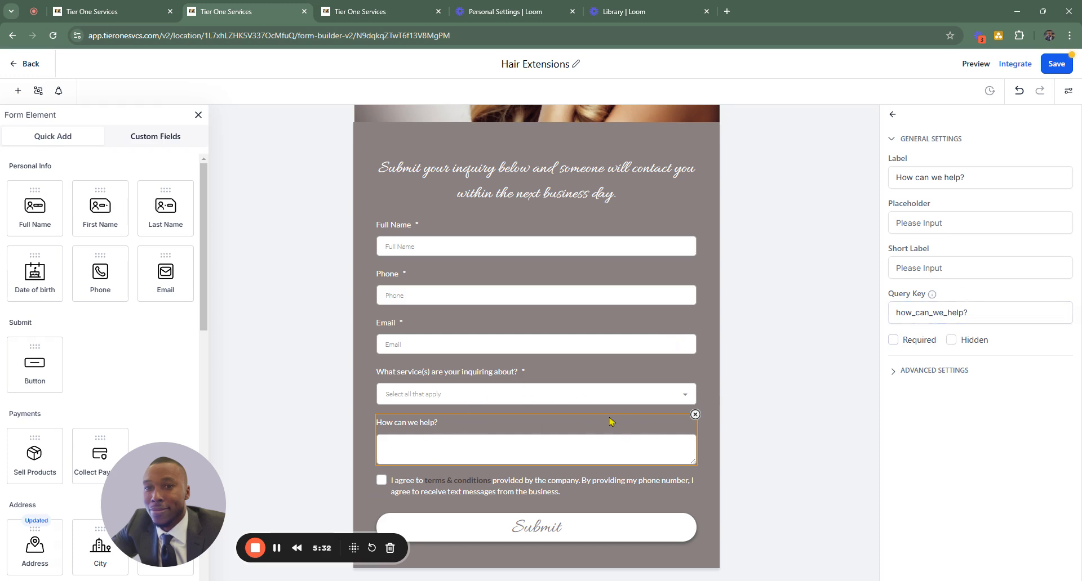
left_click(969, 313)
left_click_drag(980, 312, 887, 318)
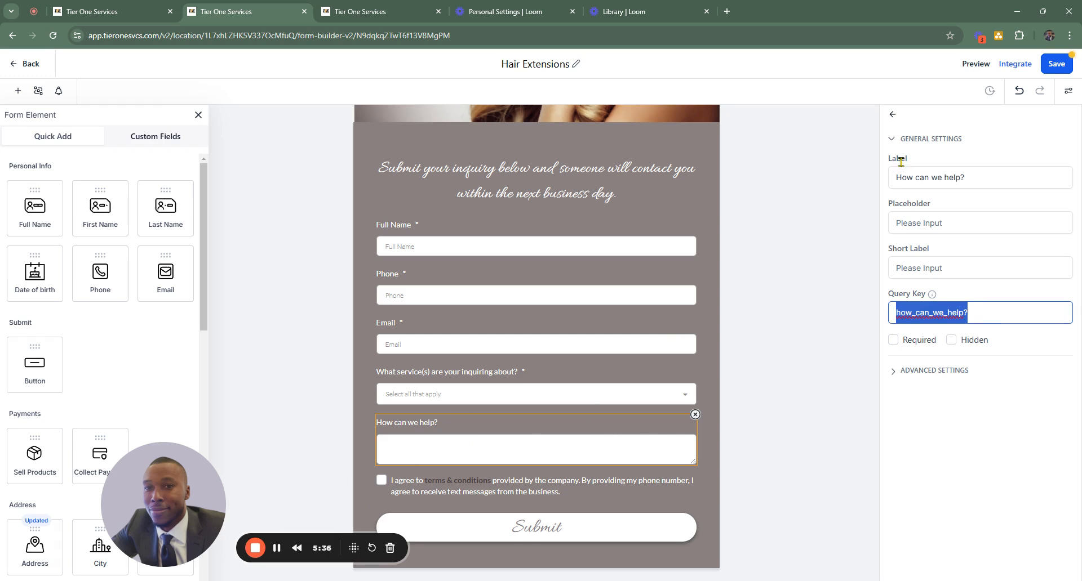
triple_click(931, 171)
type("Any ")
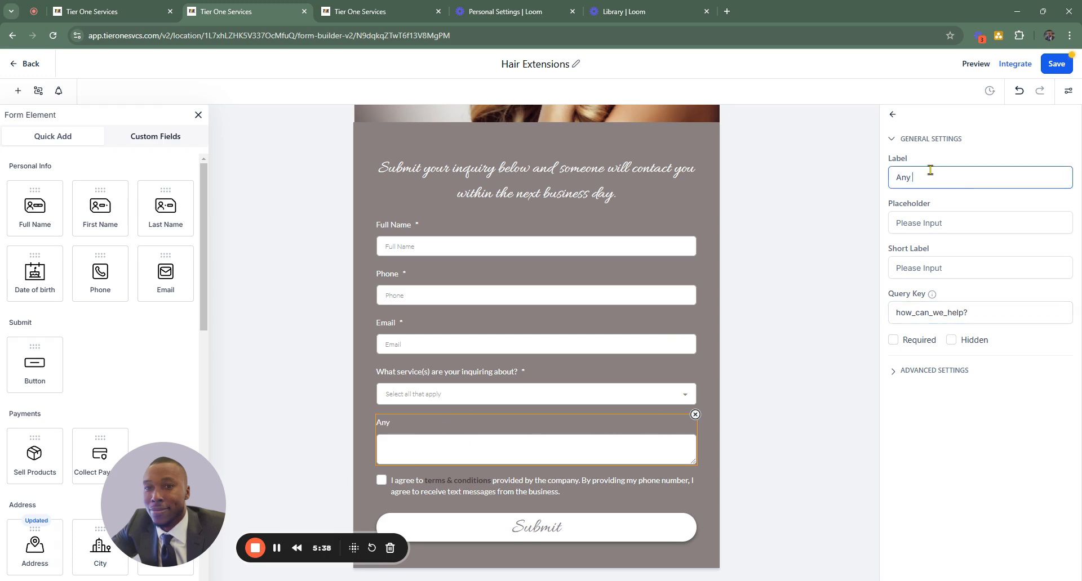
type("Other Questions?")
left_click(853, 298)
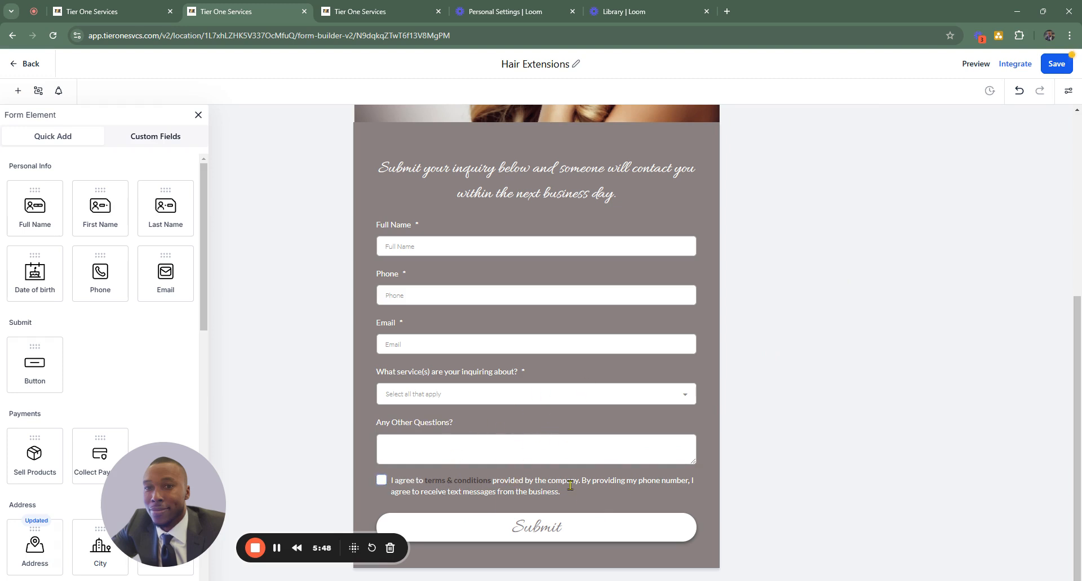
- Inspect the URL setting for the "terms & conditions" link in the consent text, and close it without changing the link
left_click(586, 497)
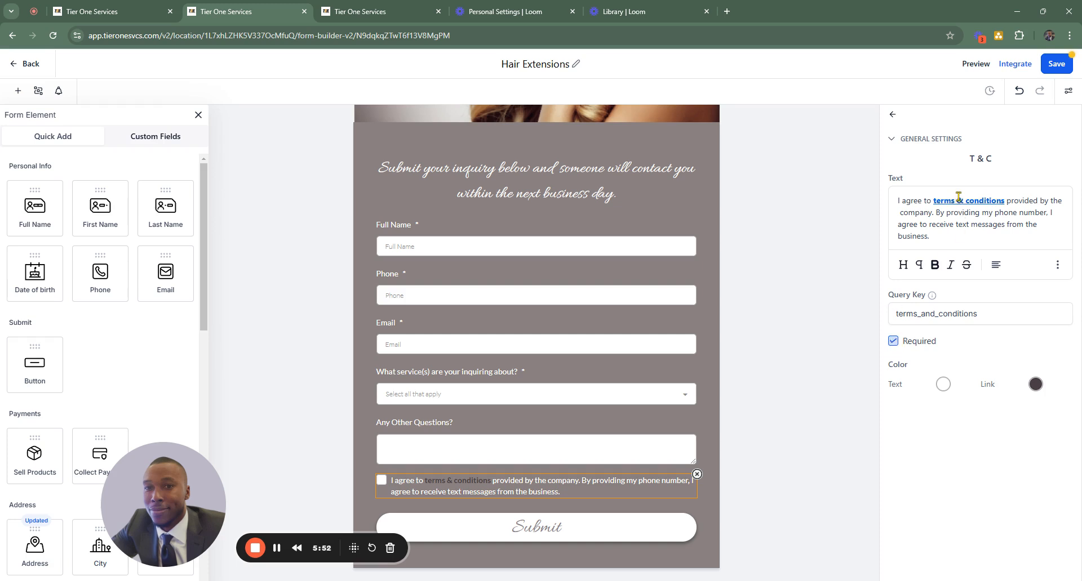
left_click_drag(1004, 200, 931, 202)
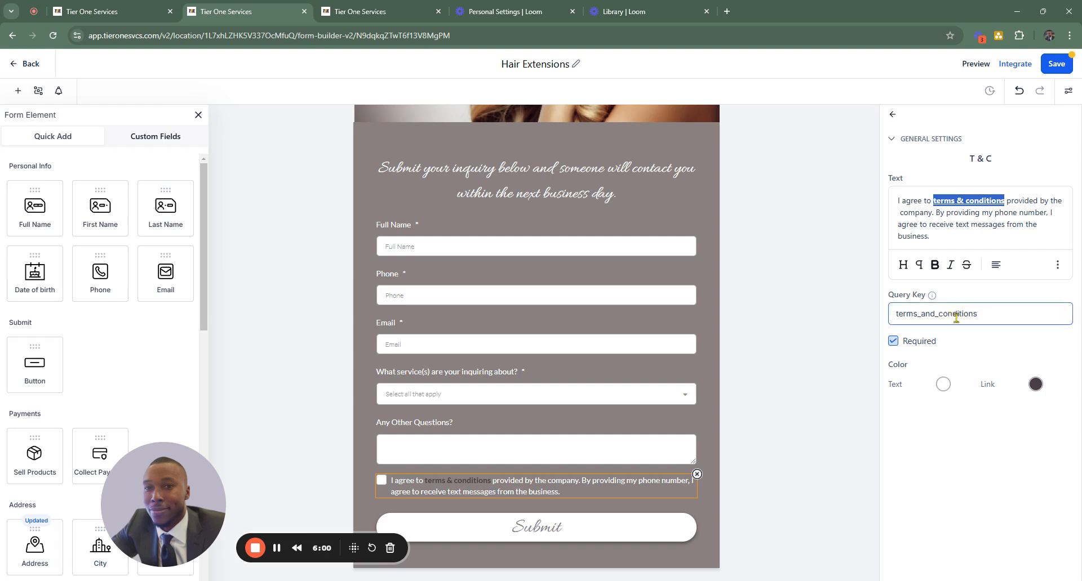
left_click(1057, 265)
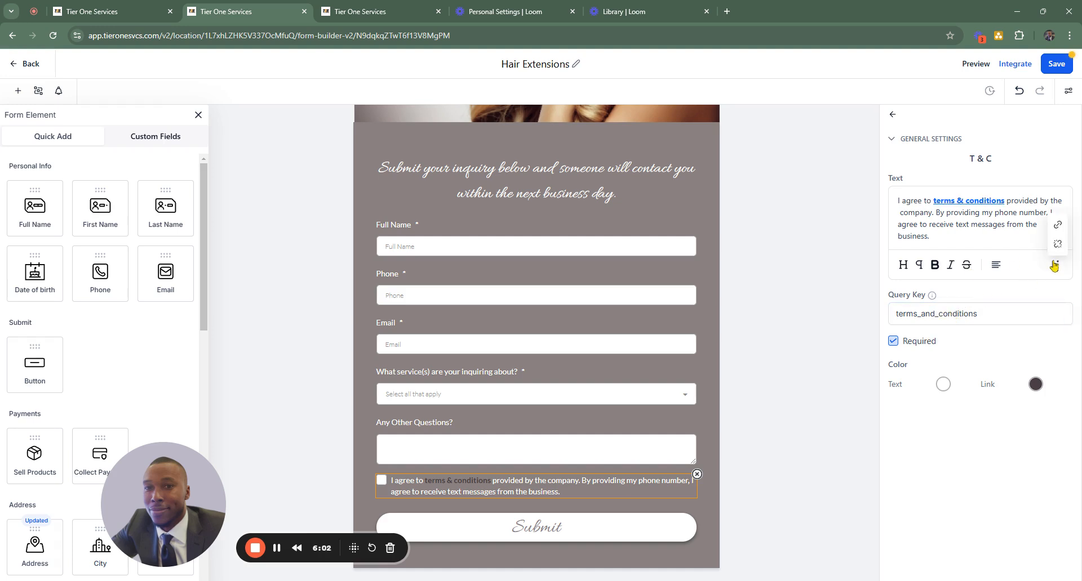
left_click(1056, 231)
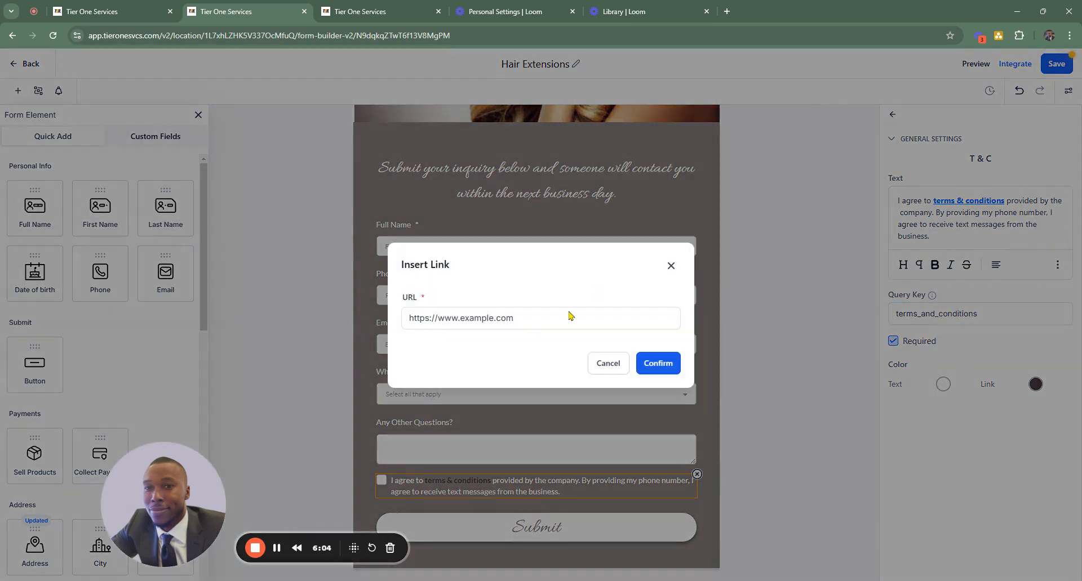
left_click(533, 320)
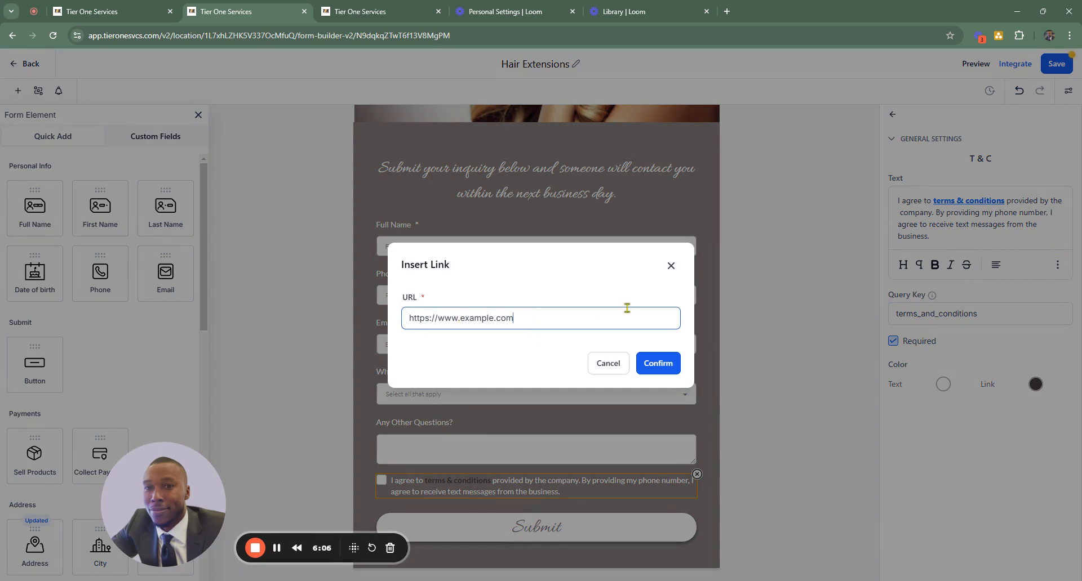
left_click(670, 265)
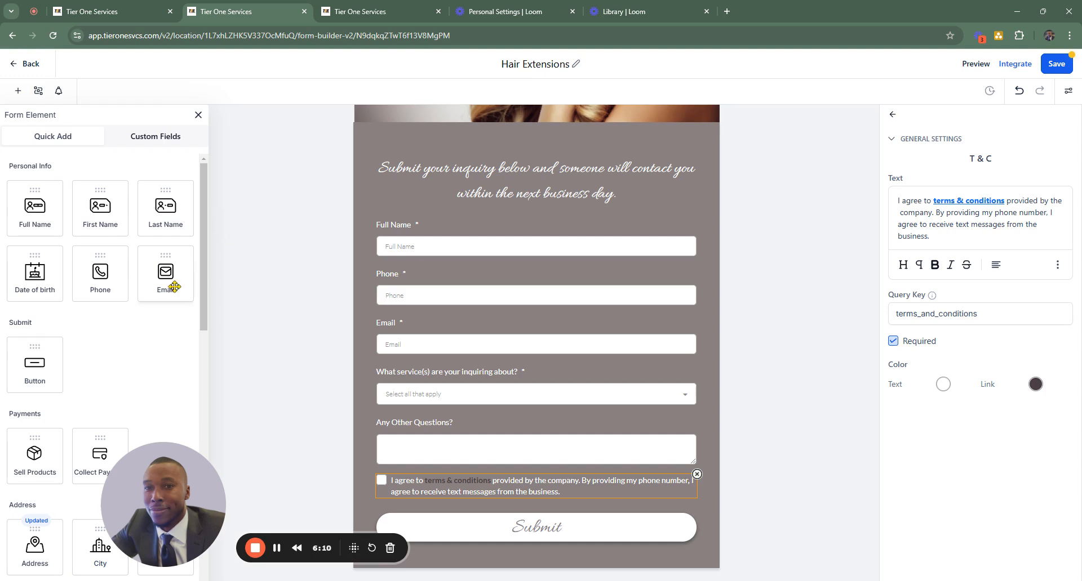
- Look through the available form elements, from personal info to customized and other elements
scroll(150, 231, "down", 6)
scroll(152, 234, "down", 6)
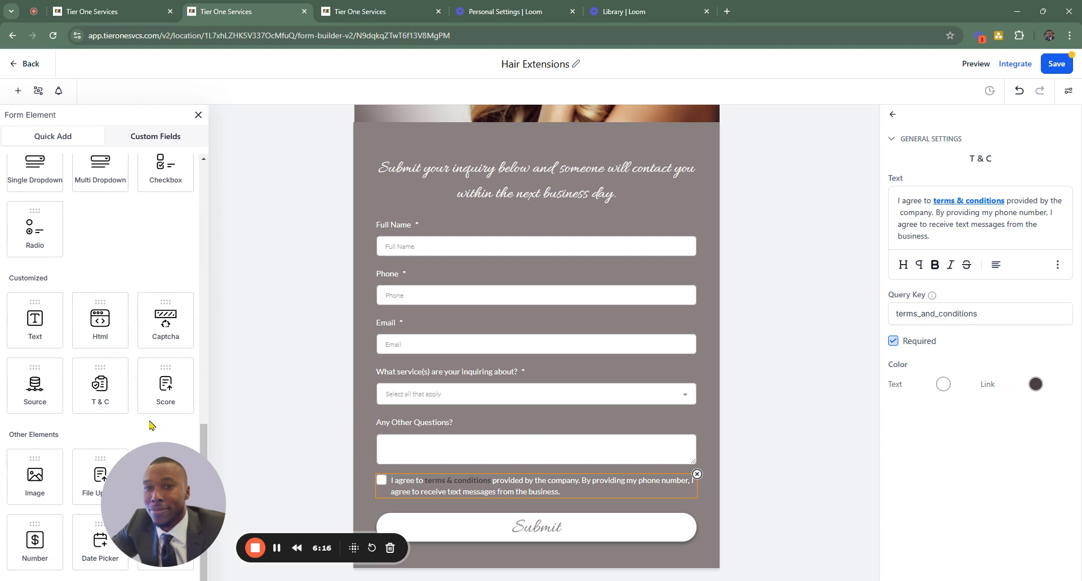
scroll(150, 328, "up", 6)
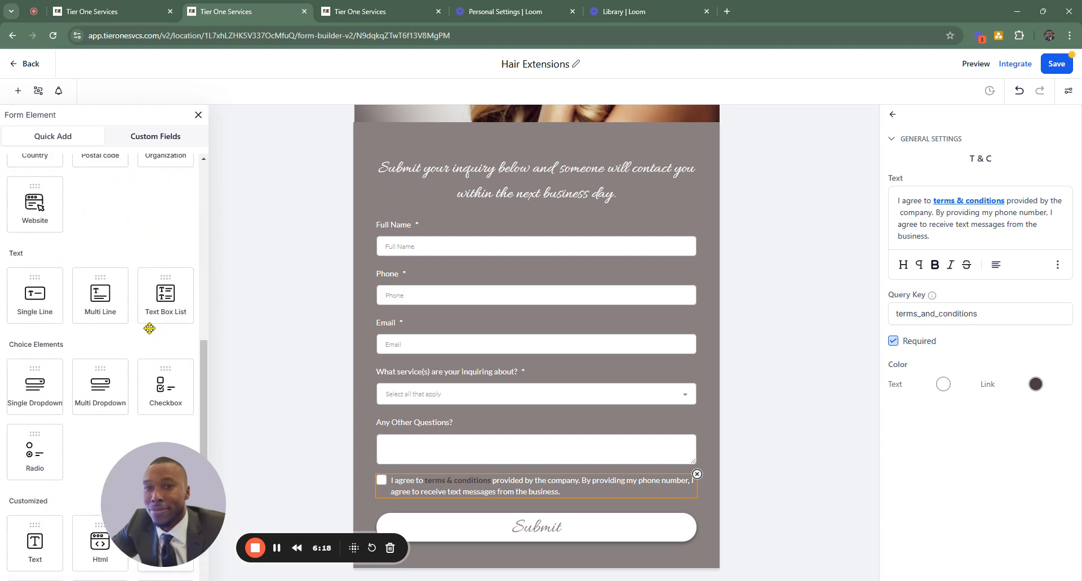
scroll(124, 304, "up", 5)
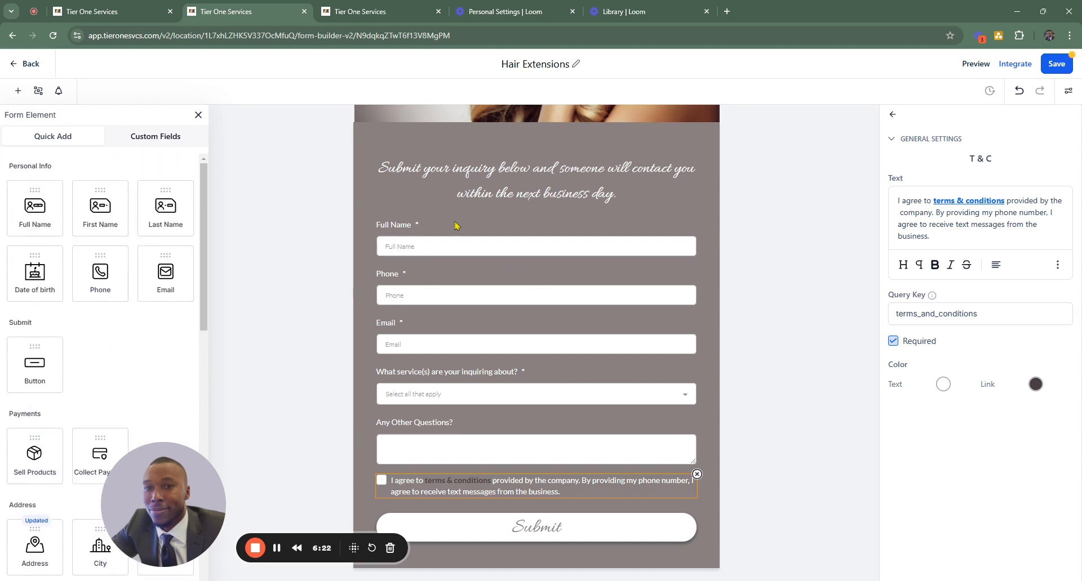
- Check the form from the header image down, save it and open its preview
scroll(639, 215, "up", 5)
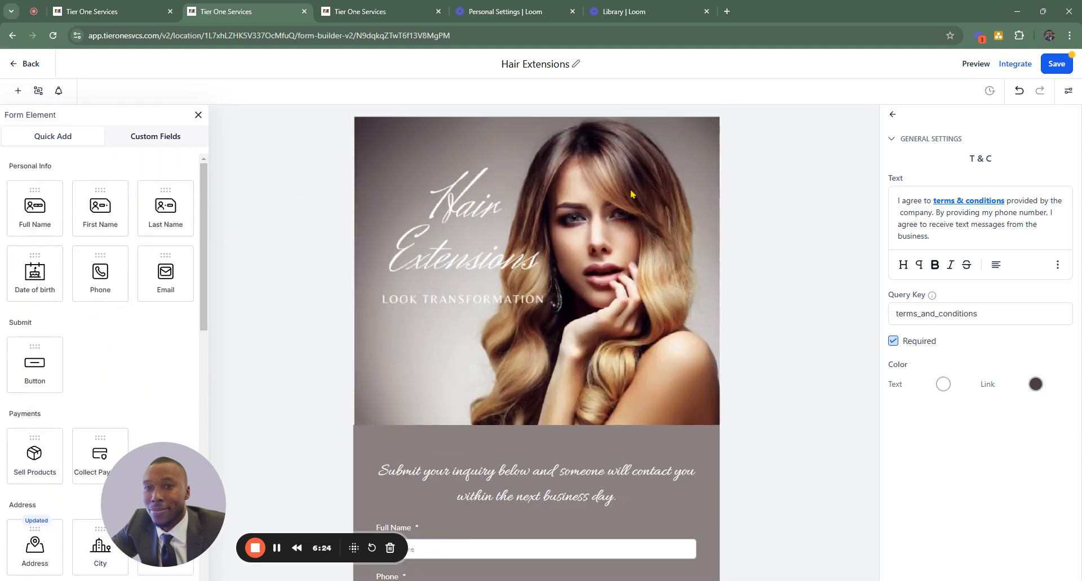
scroll(711, 210, "down", 5)
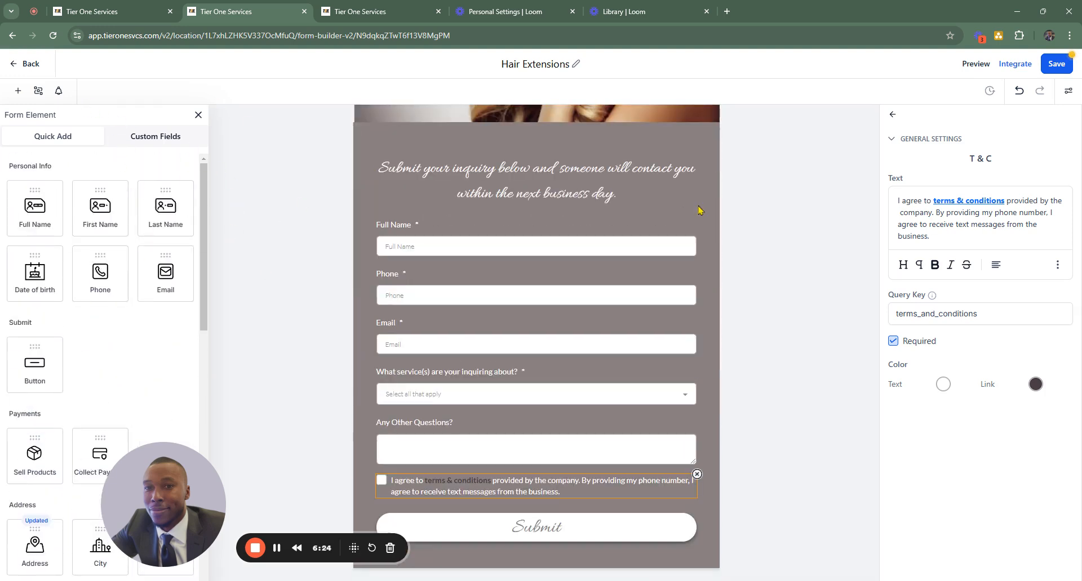
left_click(1060, 66)
left_click(975, 64)
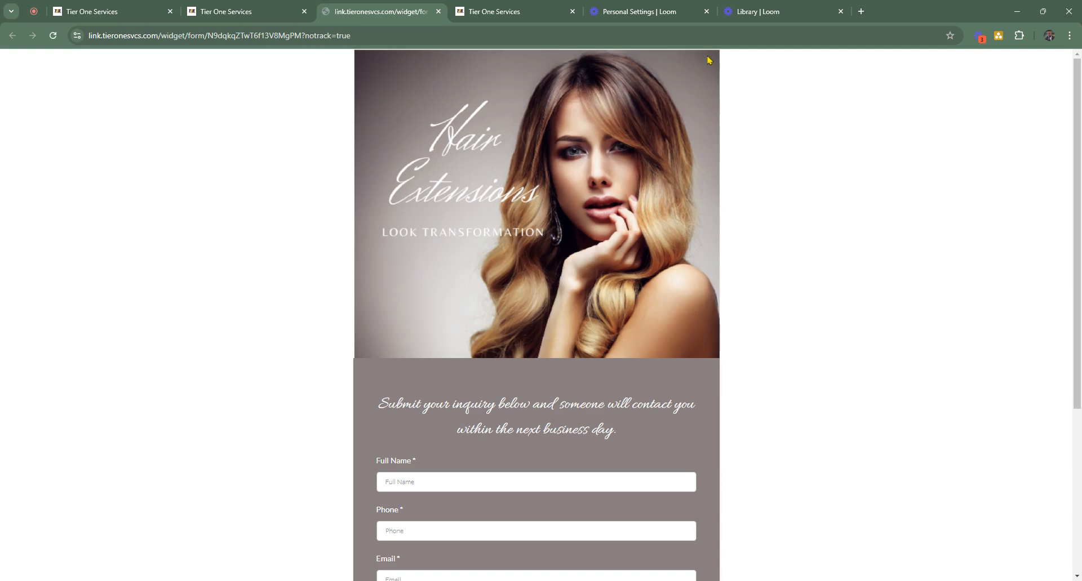
- Review the previewed form from the header image to the Submit button, and close the preview
scroll(659, 163, "down", 4)
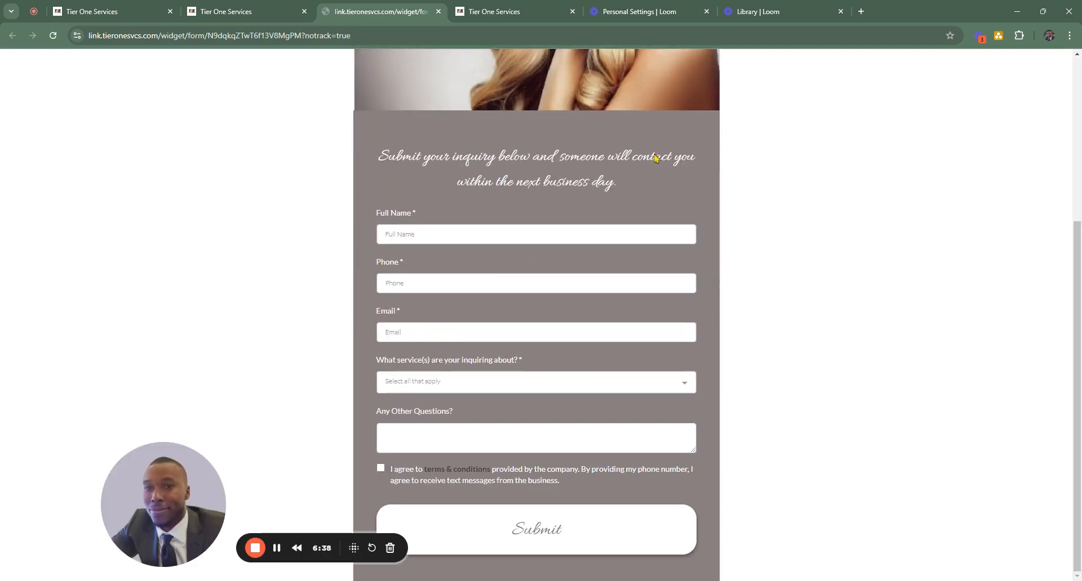
scroll(652, 167, "up", 4)
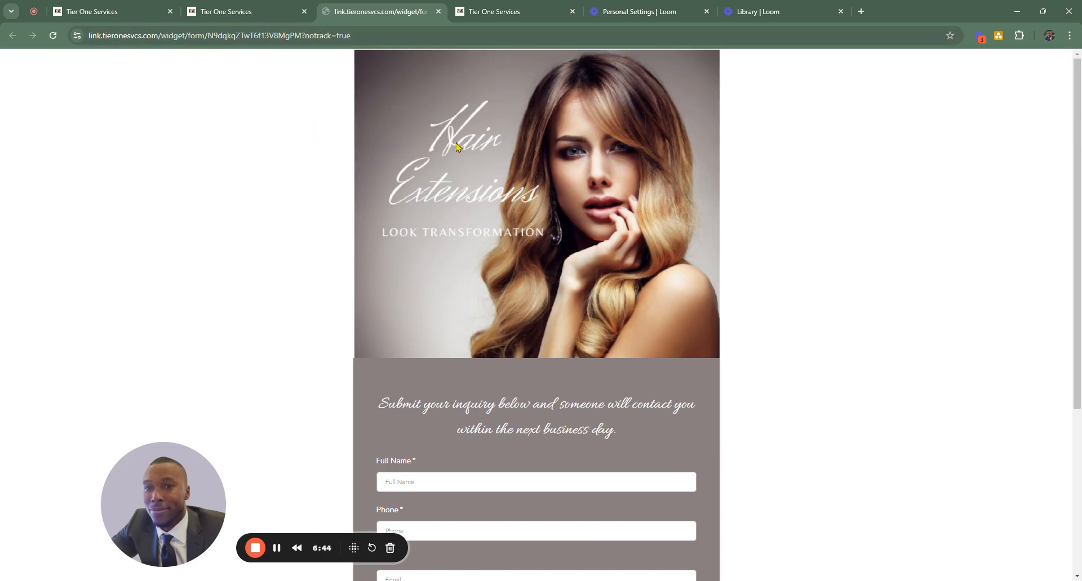
scroll(456, 147, "down", 4)
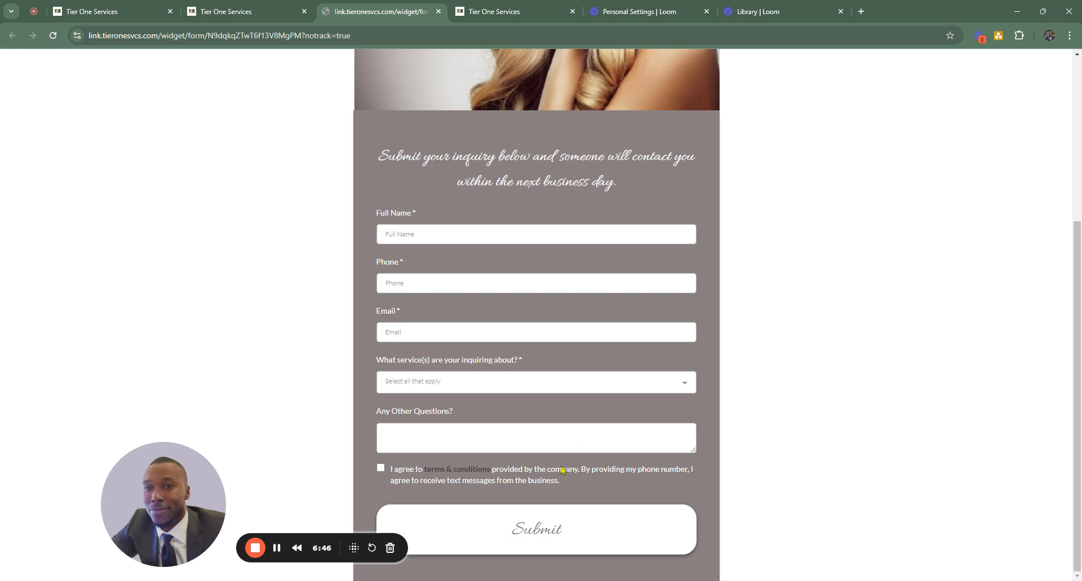
scroll(532, 367, "up", 4)
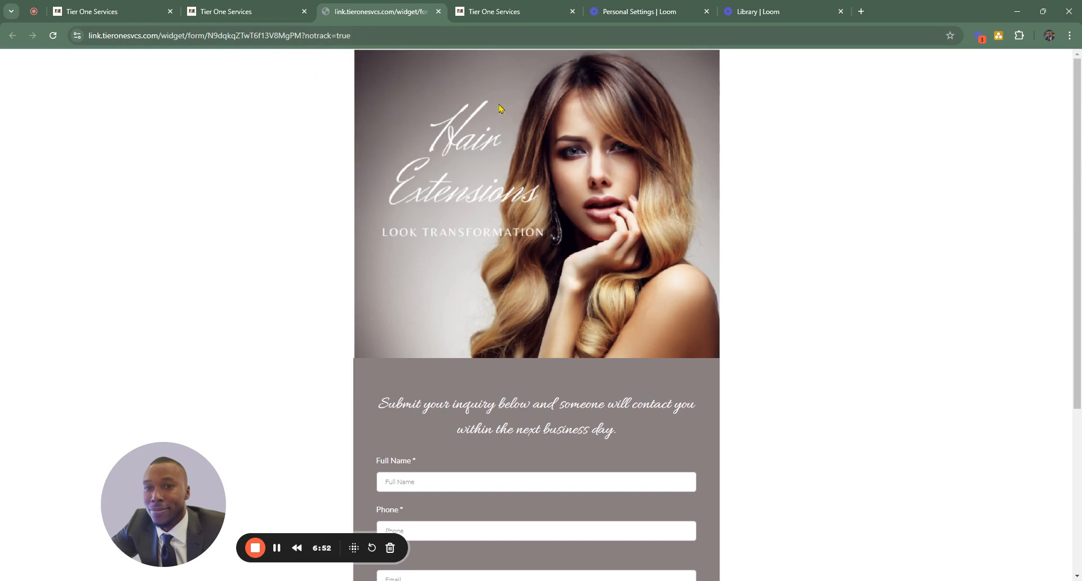
scroll(460, 147, "down", 5)
scroll(461, 146, "up", 5)
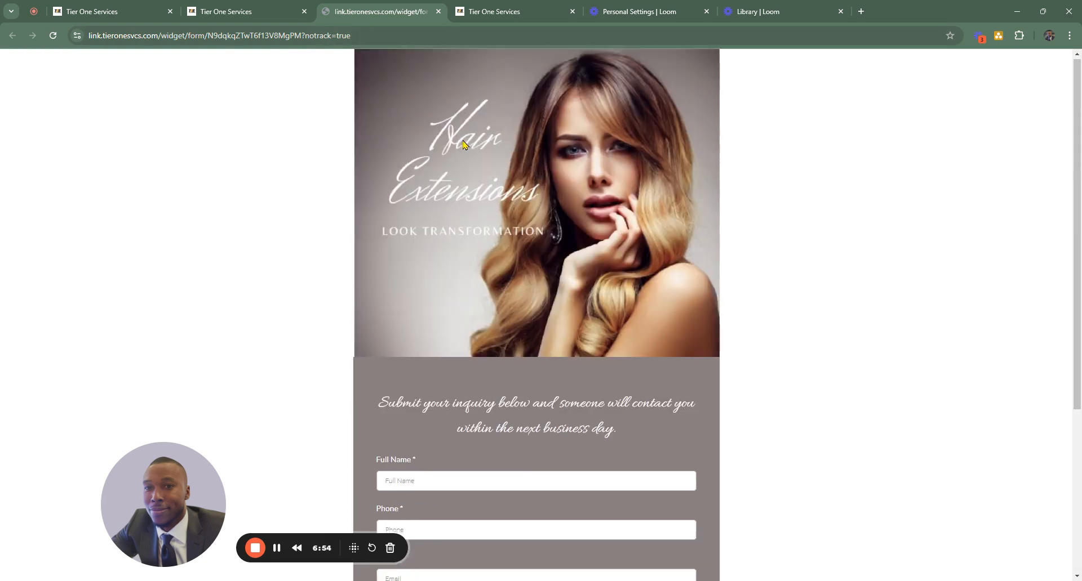
scroll(464, 144, "down", 5)
scroll(463, 145, "up", 5)
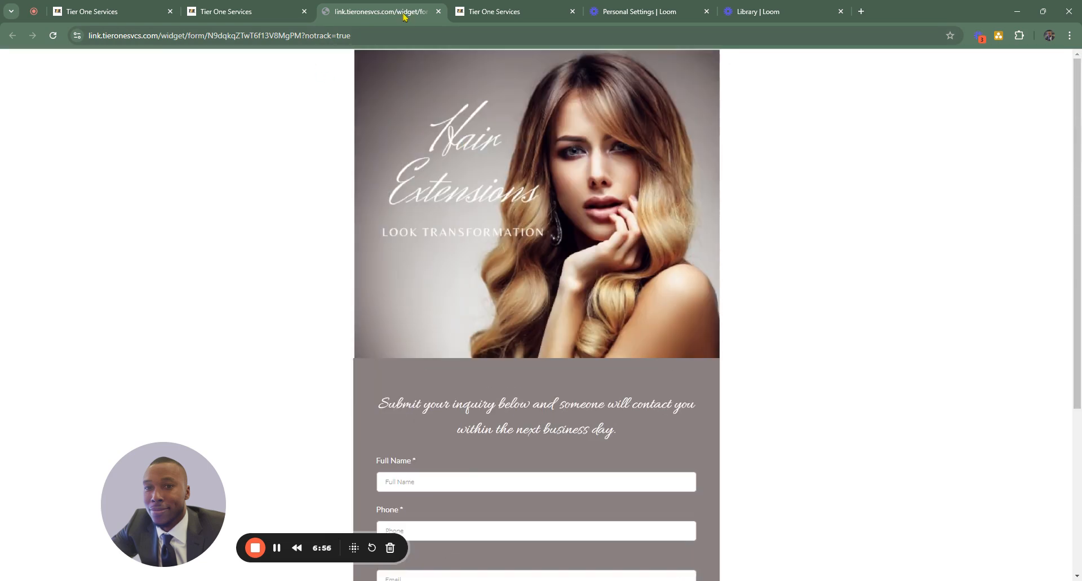
left_click(437, 11)
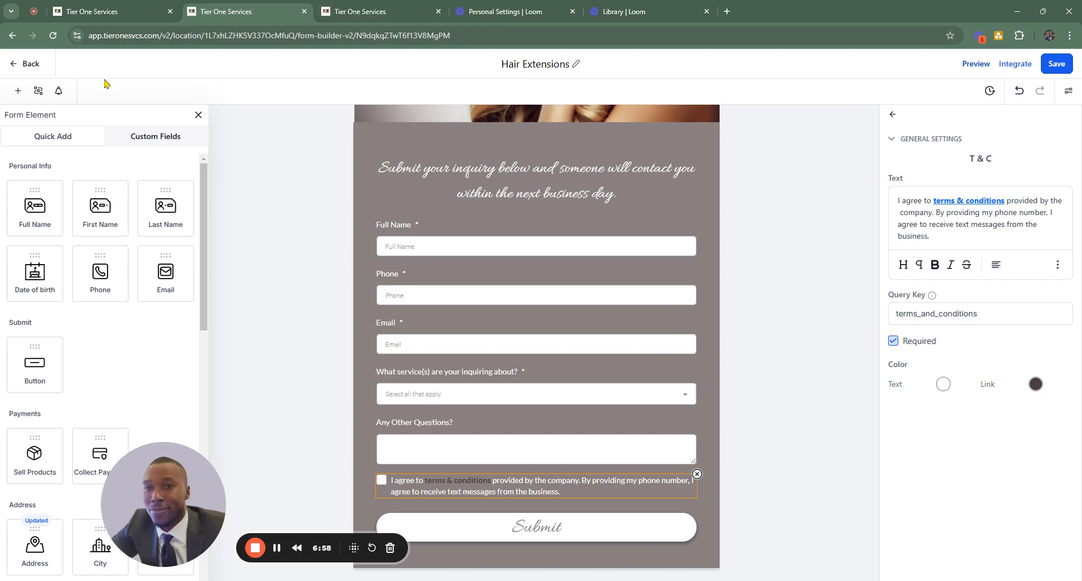
- Leave the form builder and open the workflow list under Automation
left_click(27, 64)
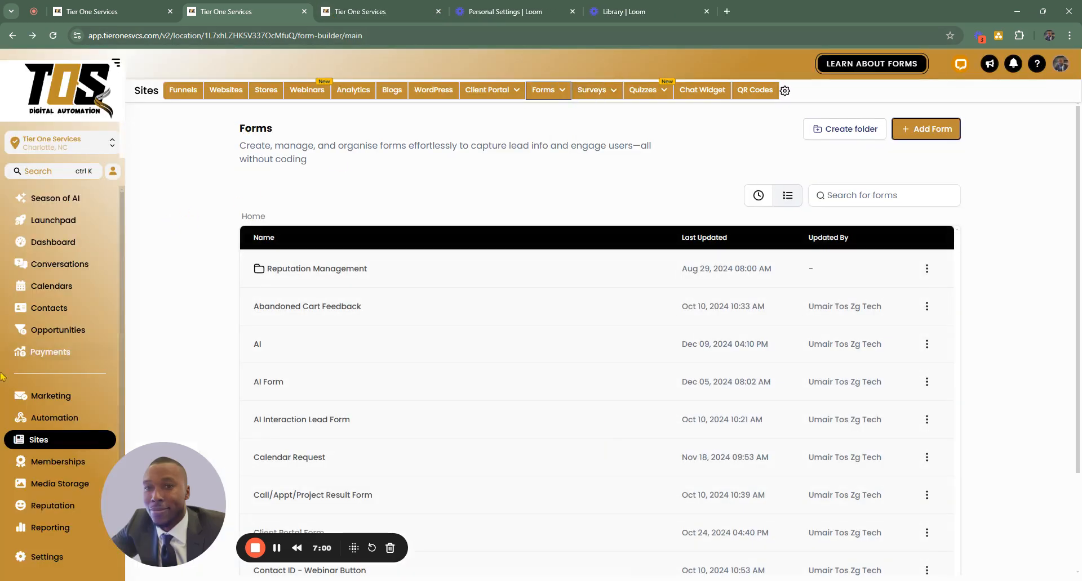
left_click(56, 419)
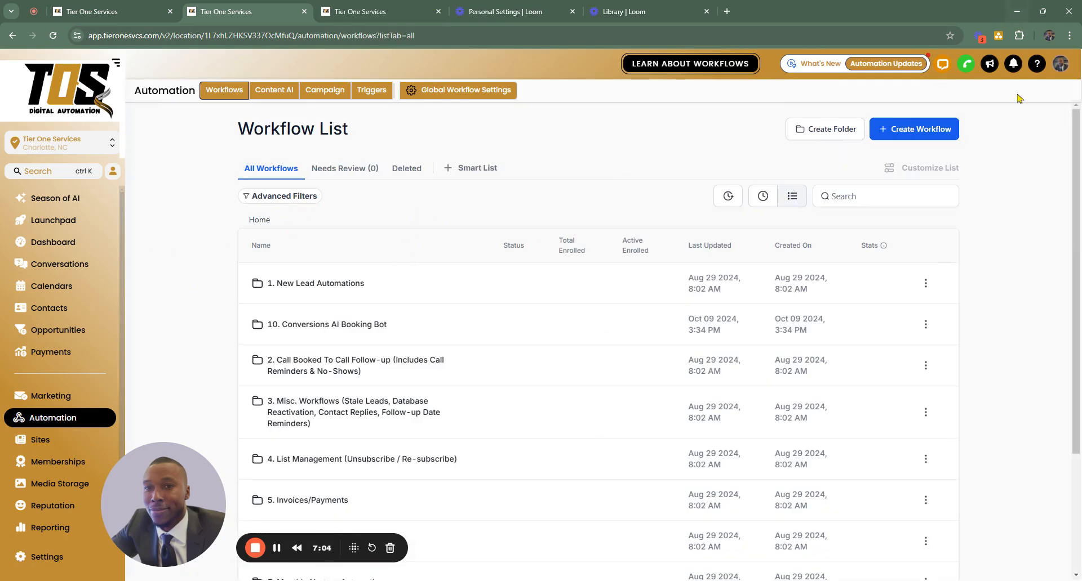
- Create a new workflow from scratch and name it "Hair Salon Lead Gen"
left_click(907, 129)
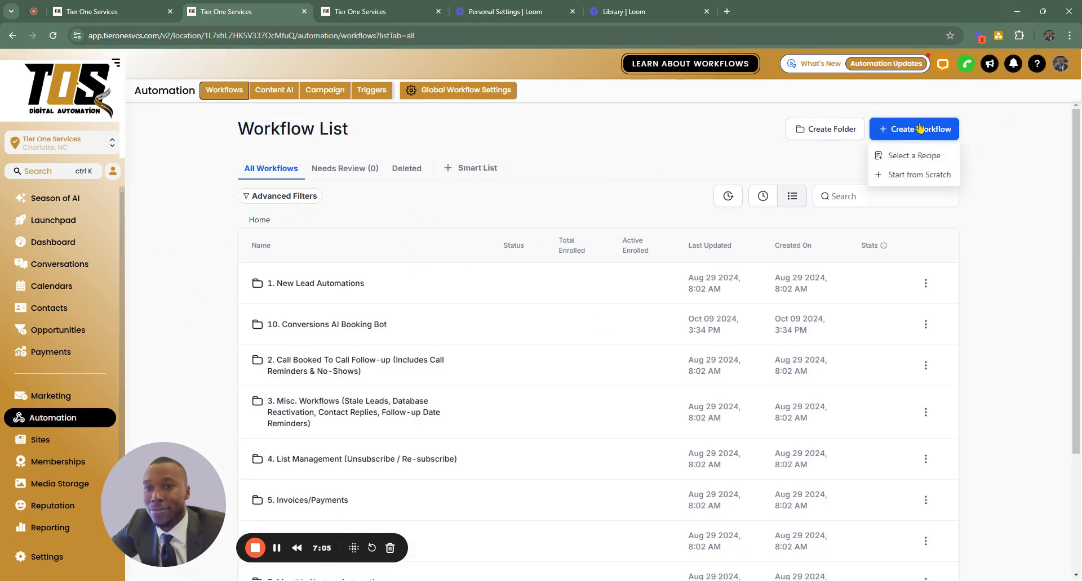
left_click(921, 176)
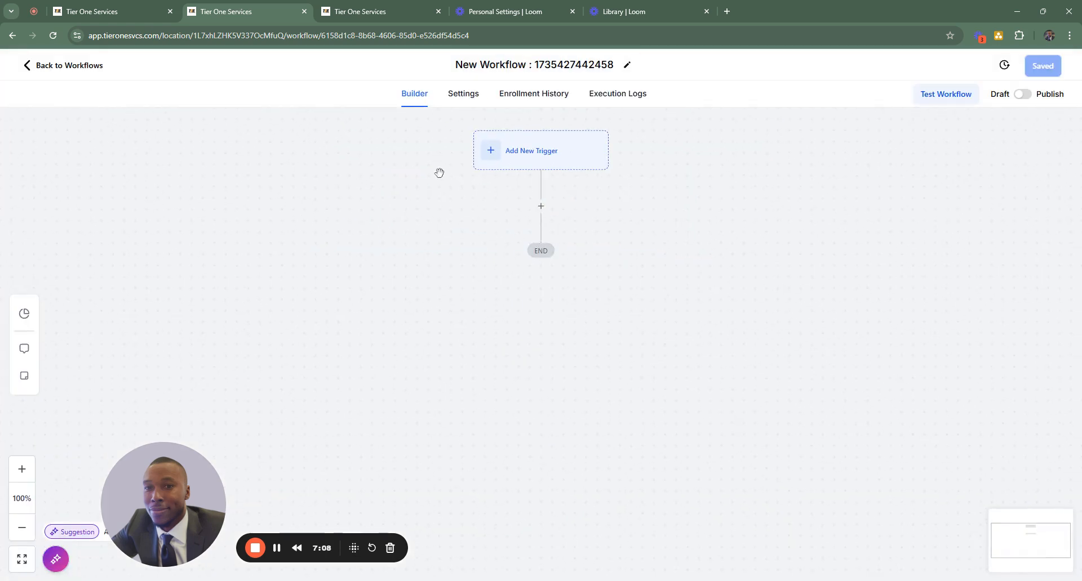
left_click(517, 55)
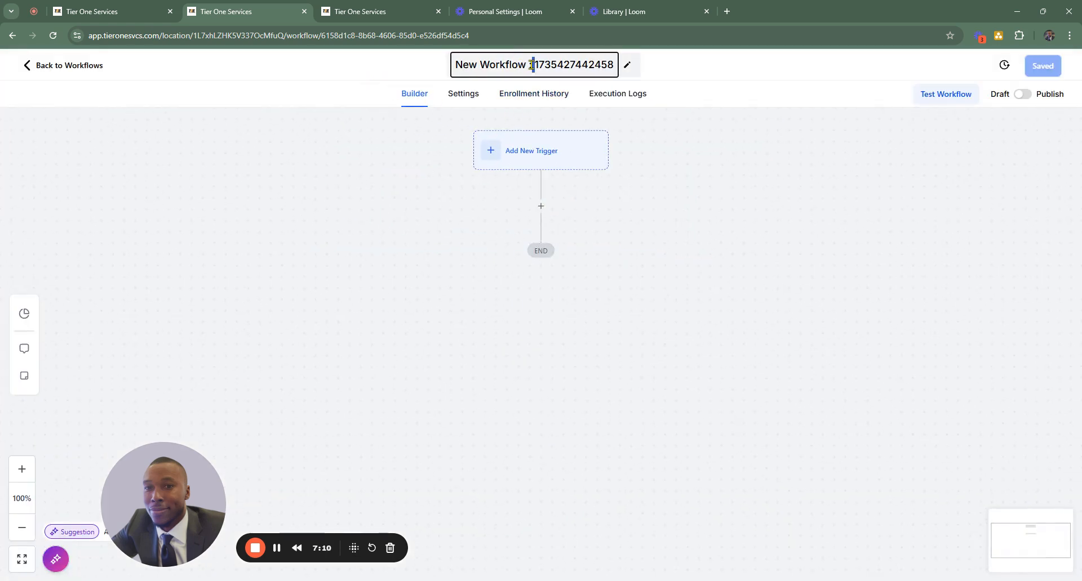
triple_click(531, 65)
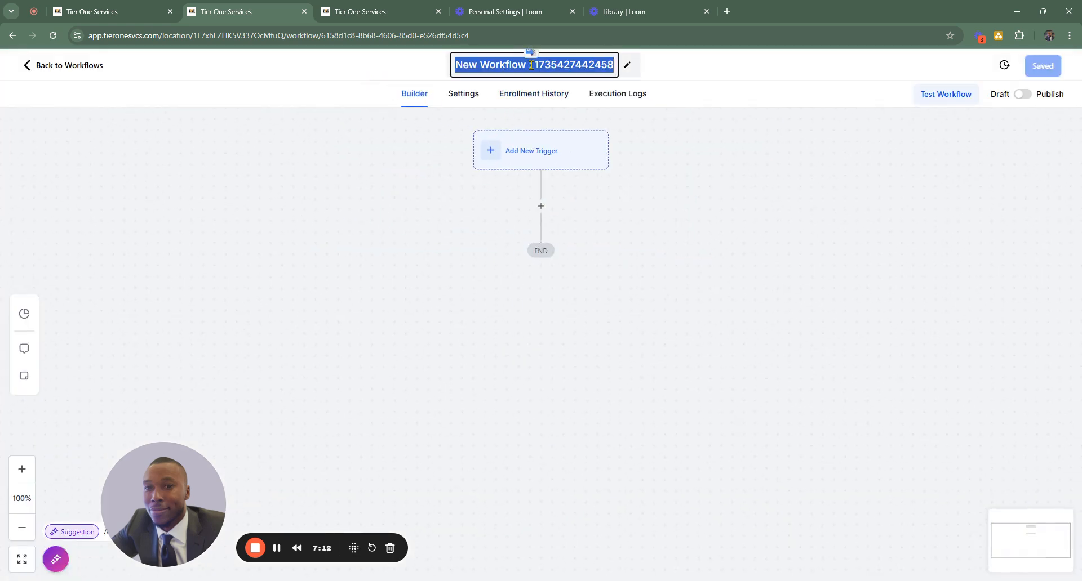
type("Hair Sa")
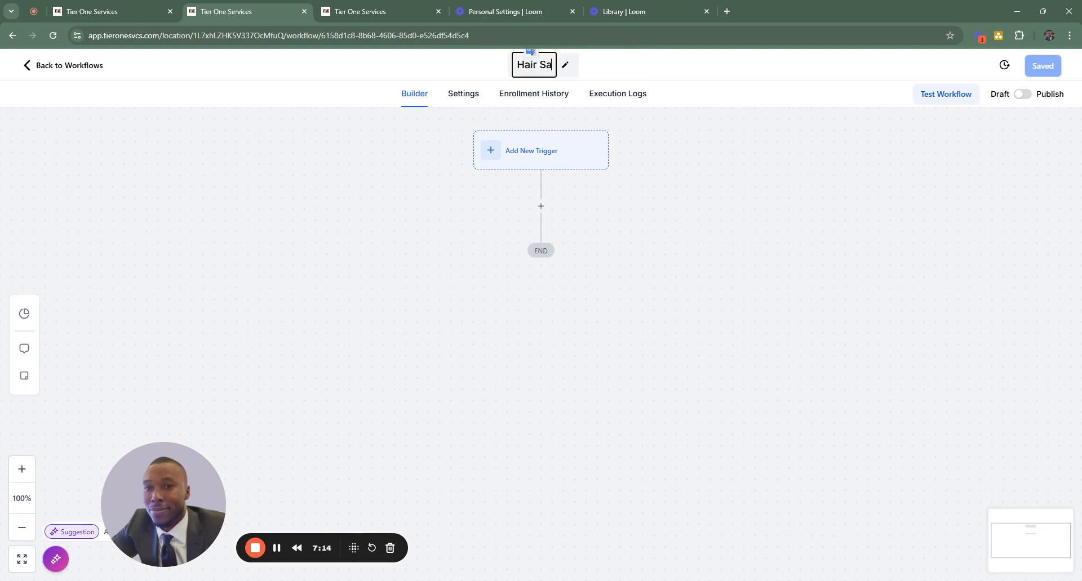
type("lon Lead Gen")
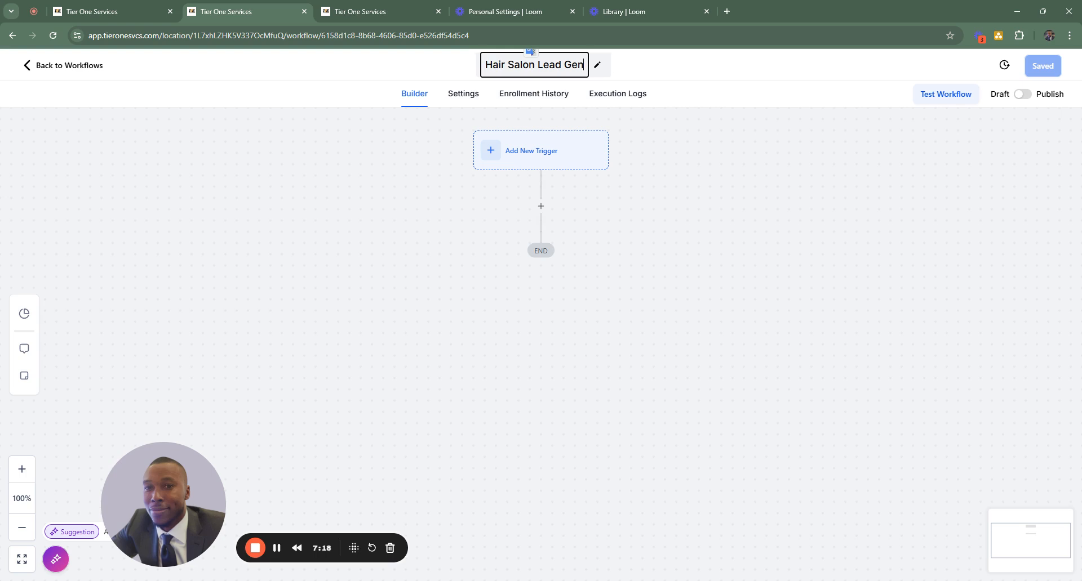
left_click(649, 176)
- Start a new workflow trigger, search the triggers for "for" and choose Form Submitted as its type
left_click(594, 159)
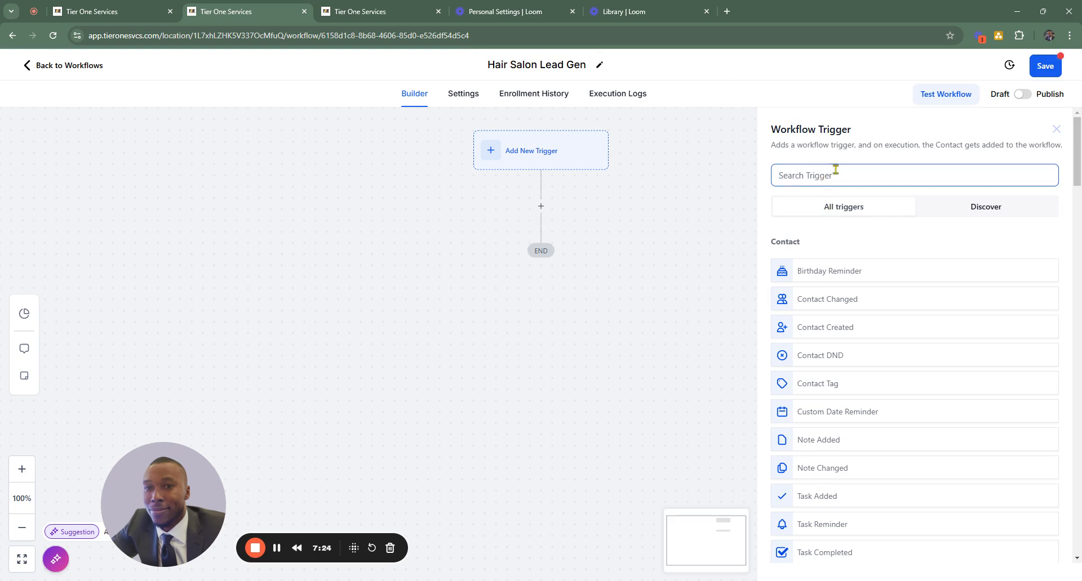
type("for")
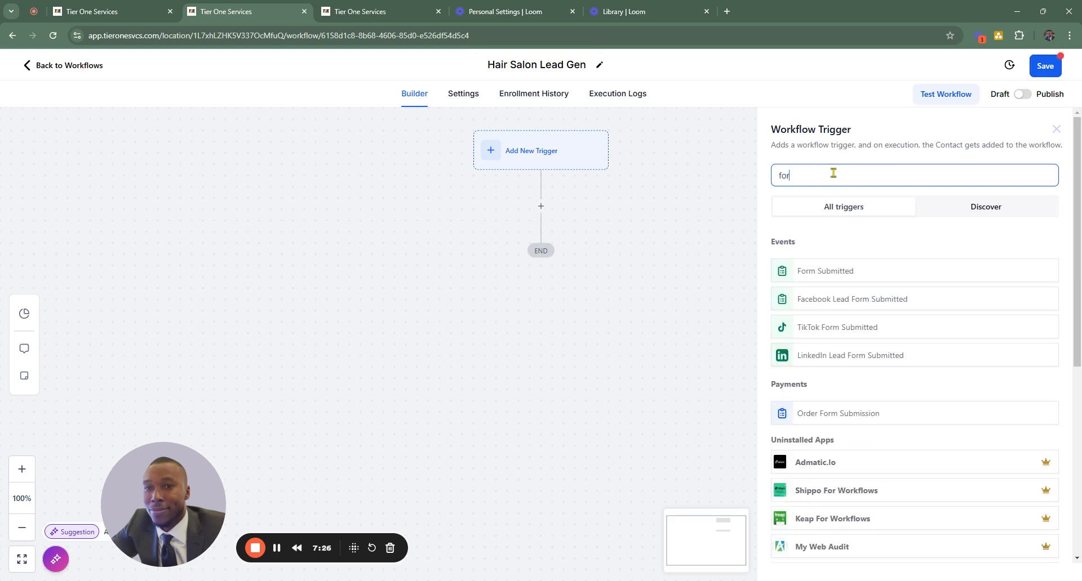
left_click(842, 274)
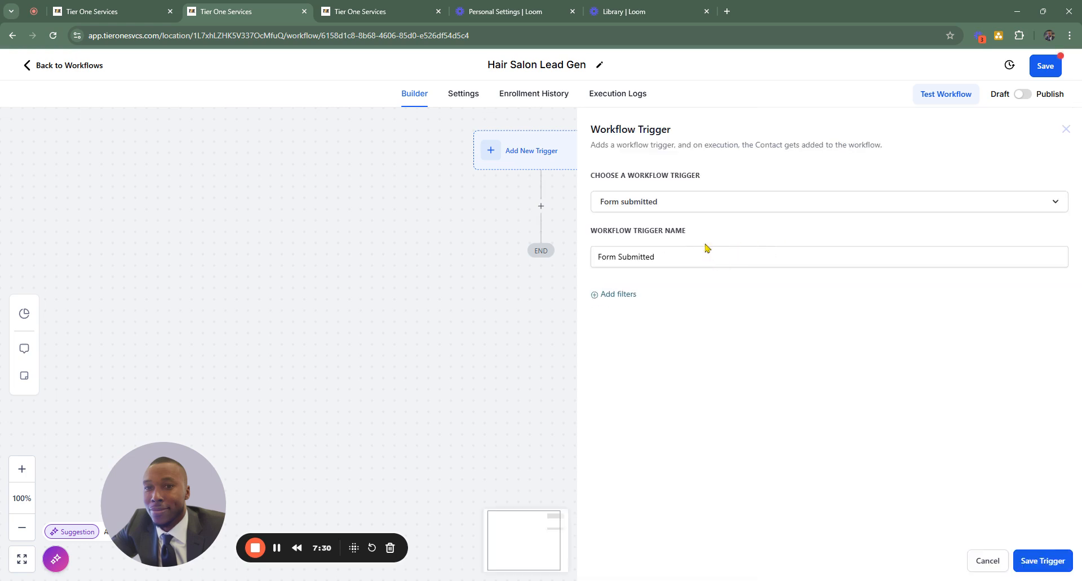
left_click(678, 252)
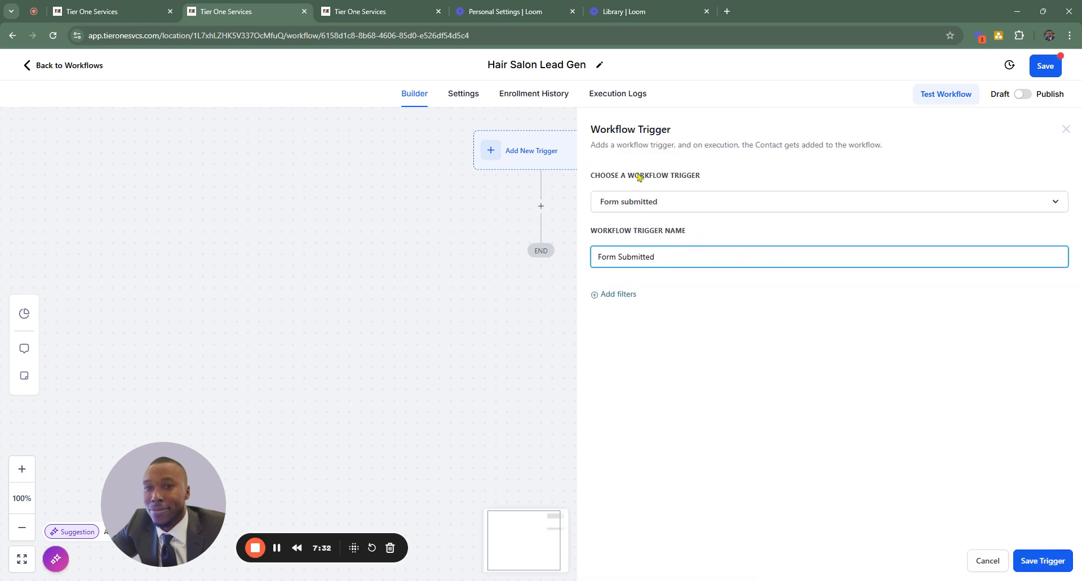
- Filter the Form Submitted trigger with "Form is" set to Hair Extensions, and save the trigger
left_click(599, 291)
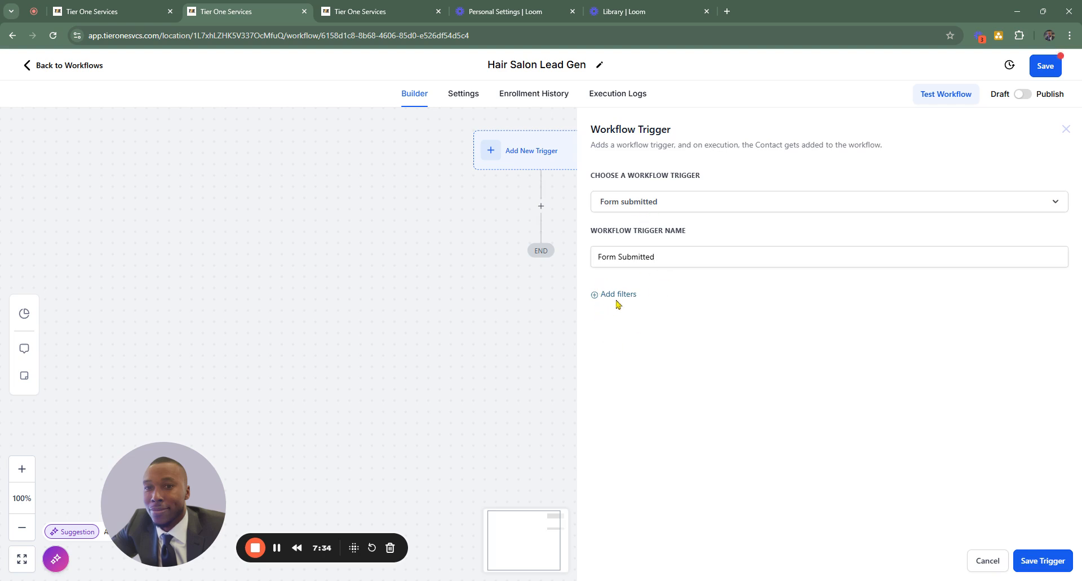
left_click(615, 300)
left_click(645, 311)
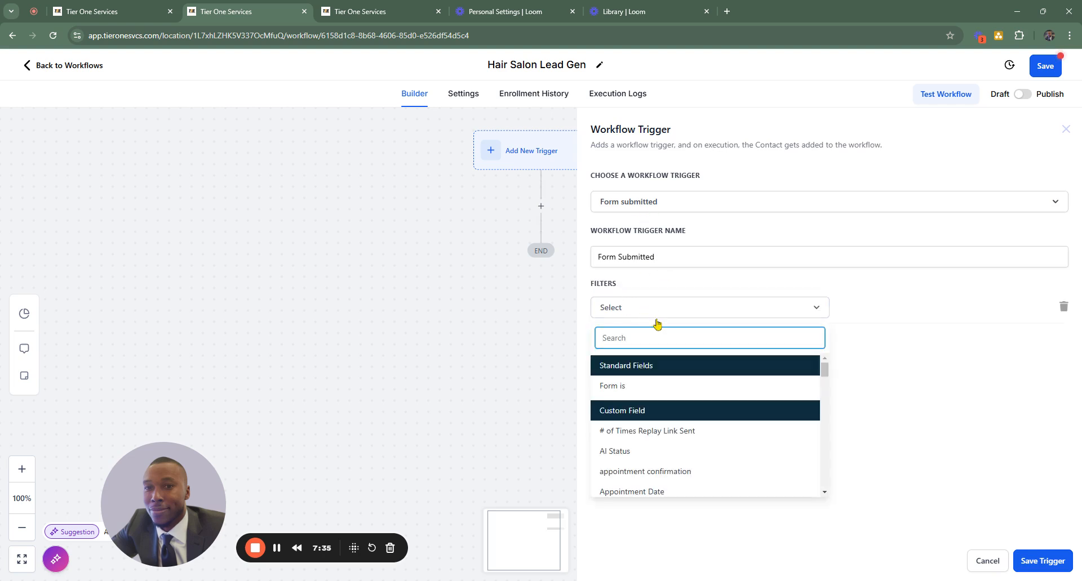
left_click(625, 387)
left_click(875, 307)
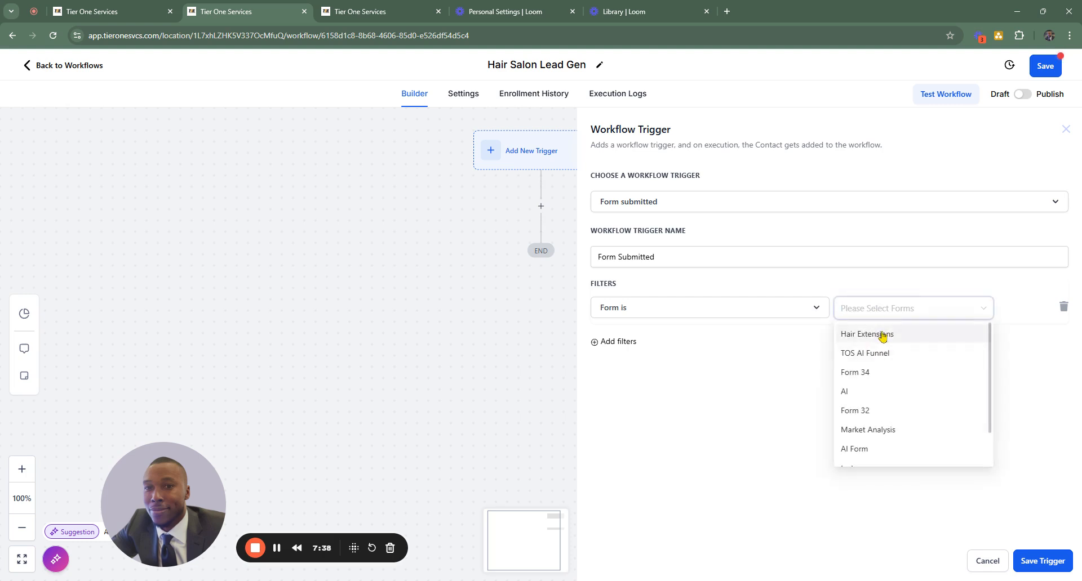
left_click(883, 337)
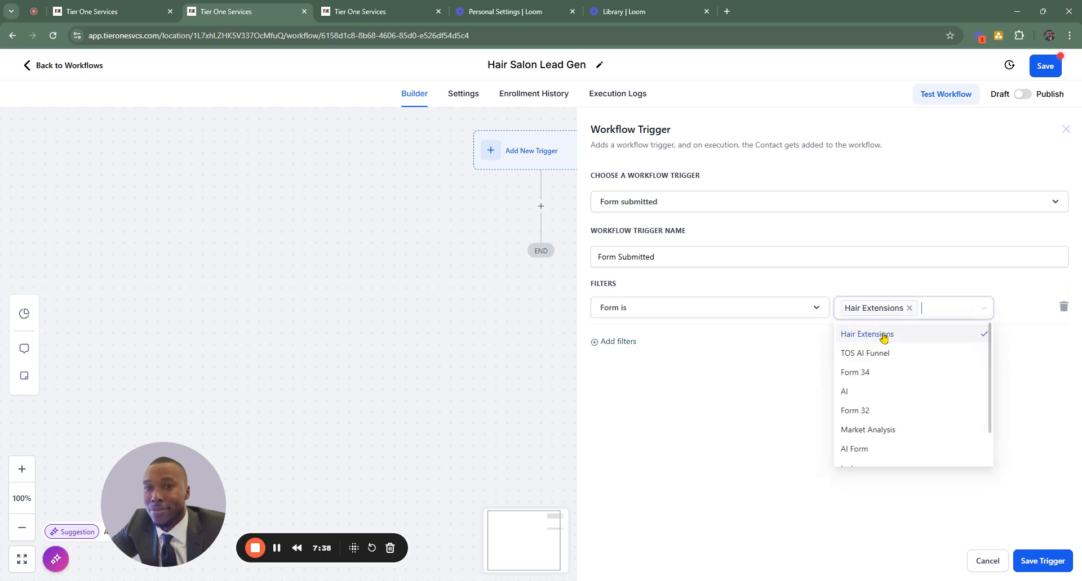
left_click(1027, 273)
left_click(1047, 561)
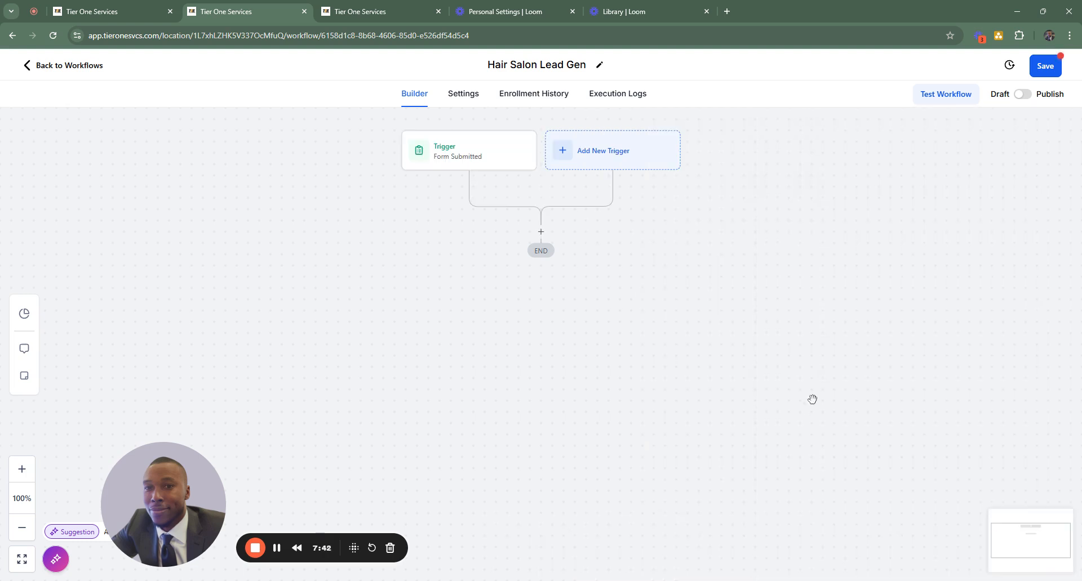
- Add a Create Contact action after the trigger and map its Full Name field to the {{contact.name}} custom value
left_click(541, 232)
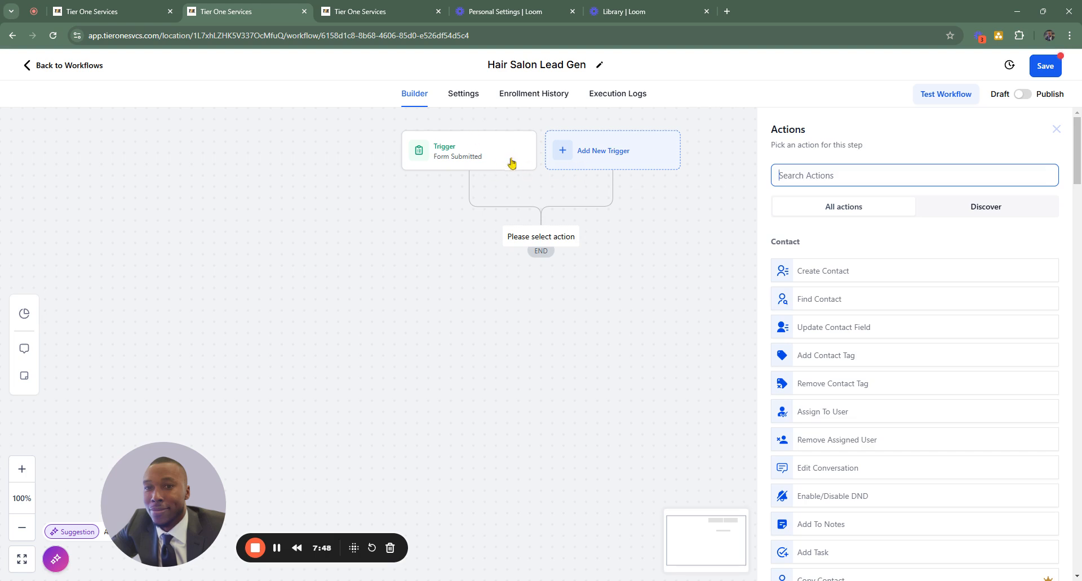
left_click(846, 272)
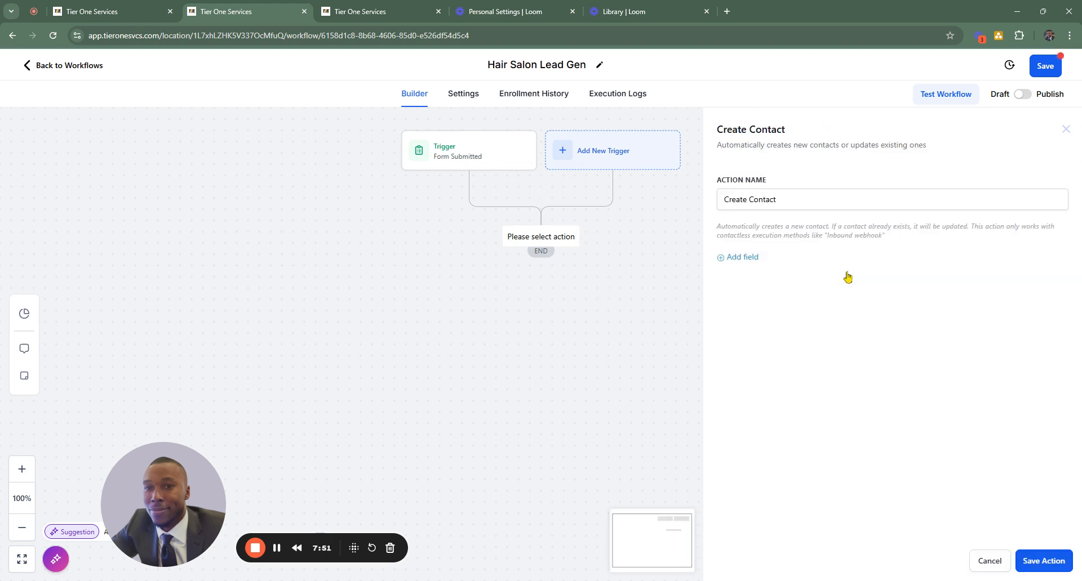
left_click(742, 257)
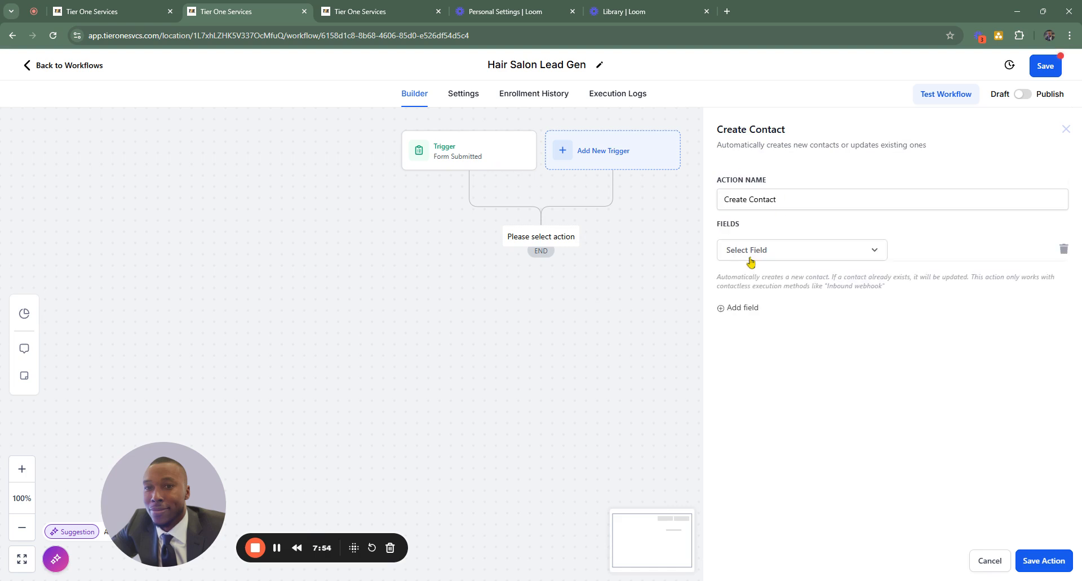
left_click(774, 257)
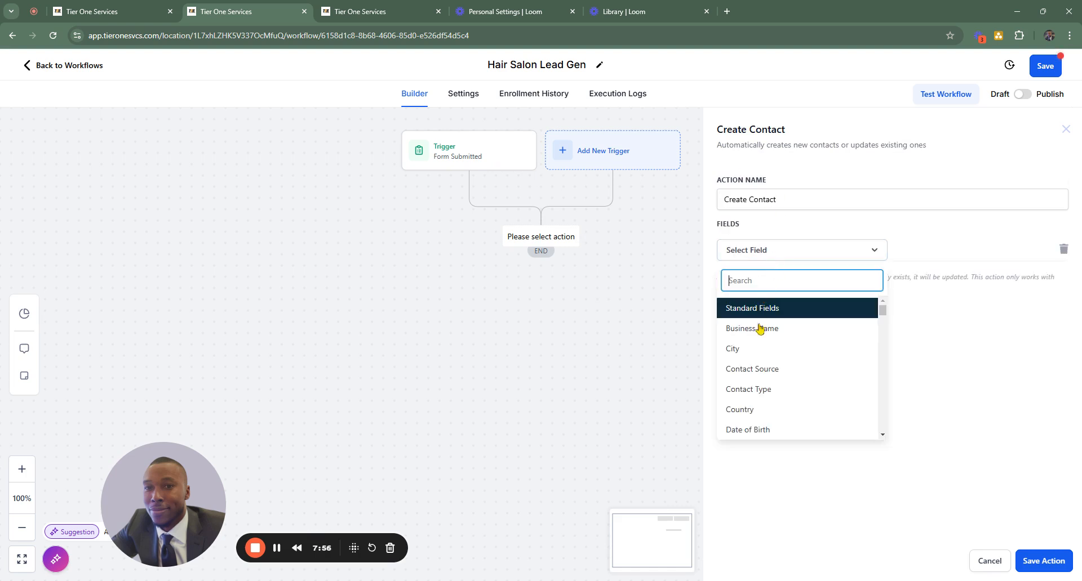
scroll(763, 349, "down", 2)
scroll(762, 338, "up", 1)
scroll(769, 343, "down", 3)
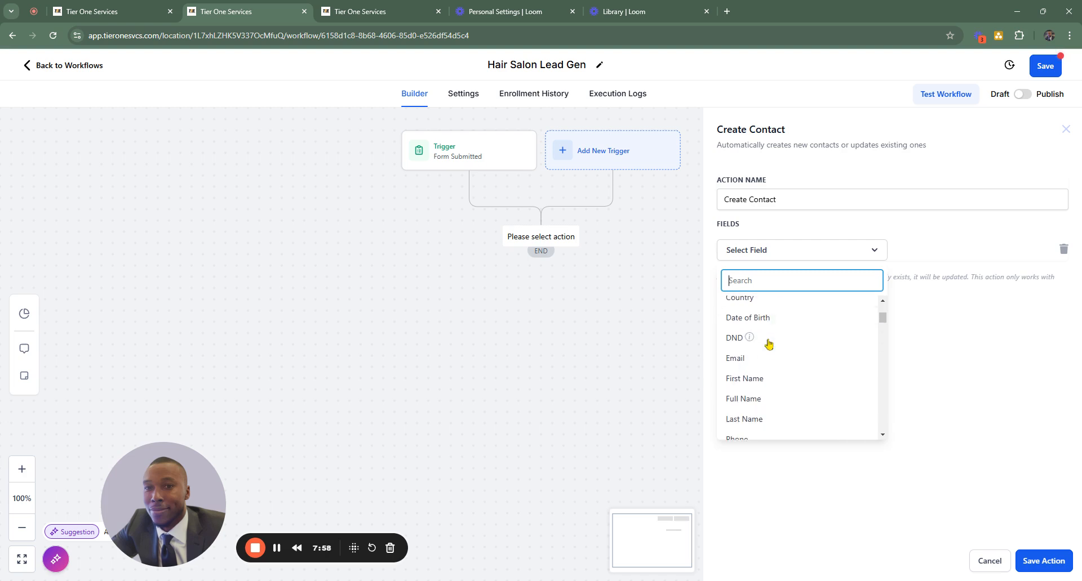
scroll(779, 377, "up", 1)
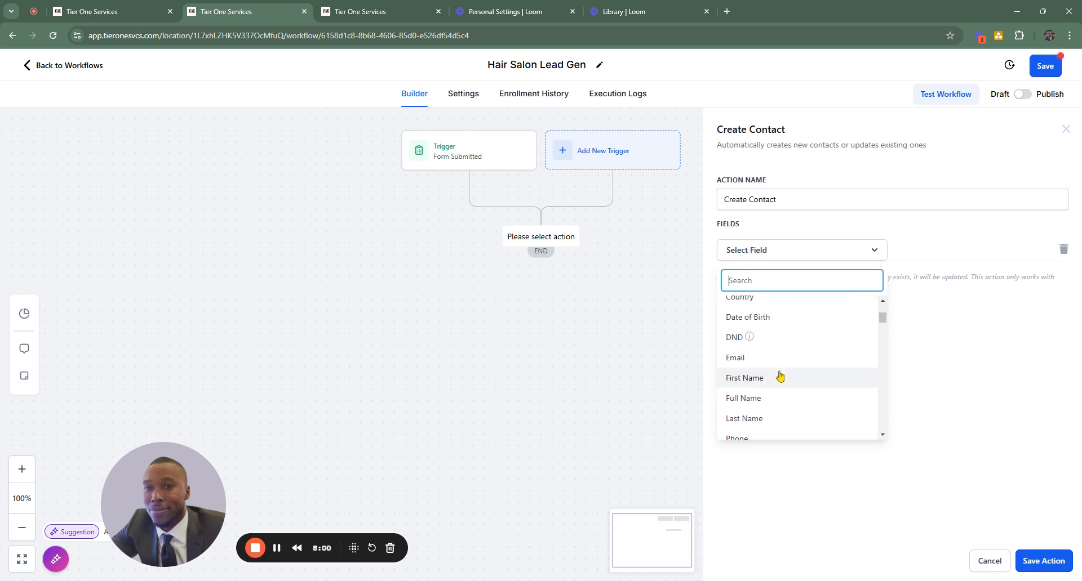
left_click(762, 397)
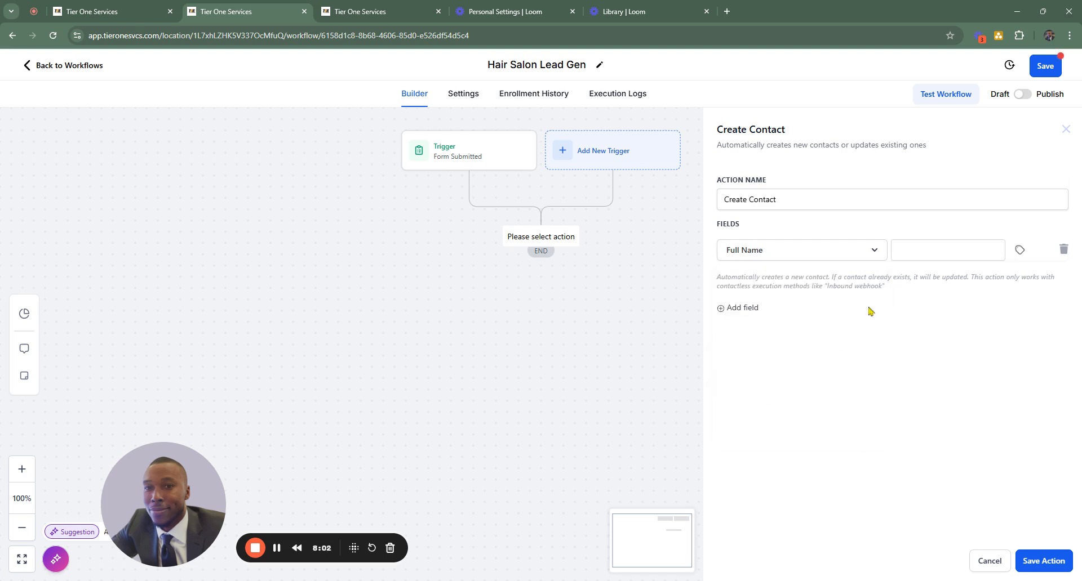
left_click(1018, 252)
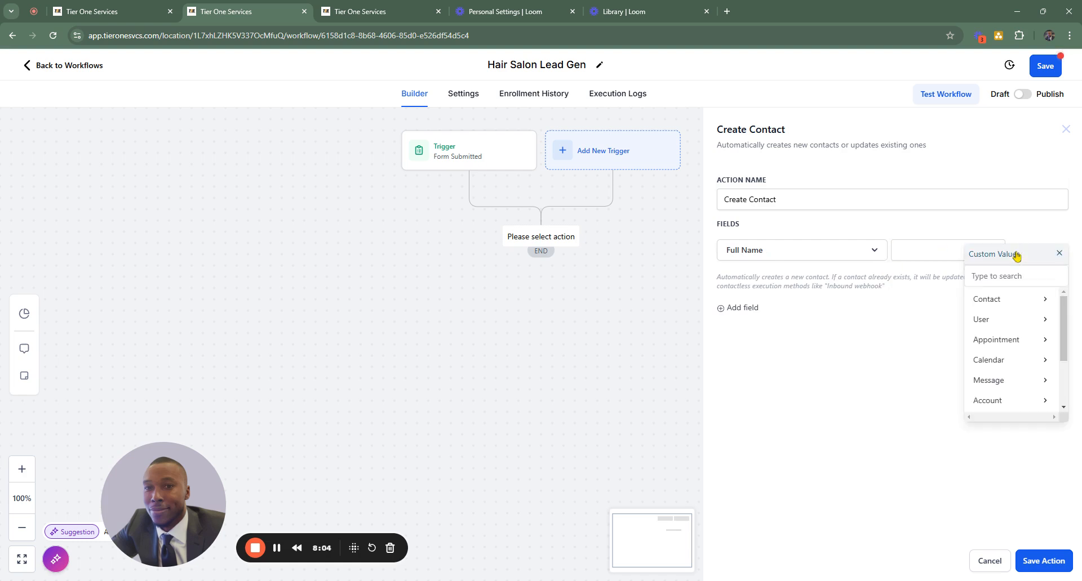
left_click(994, 307)
left_click(932, 300)
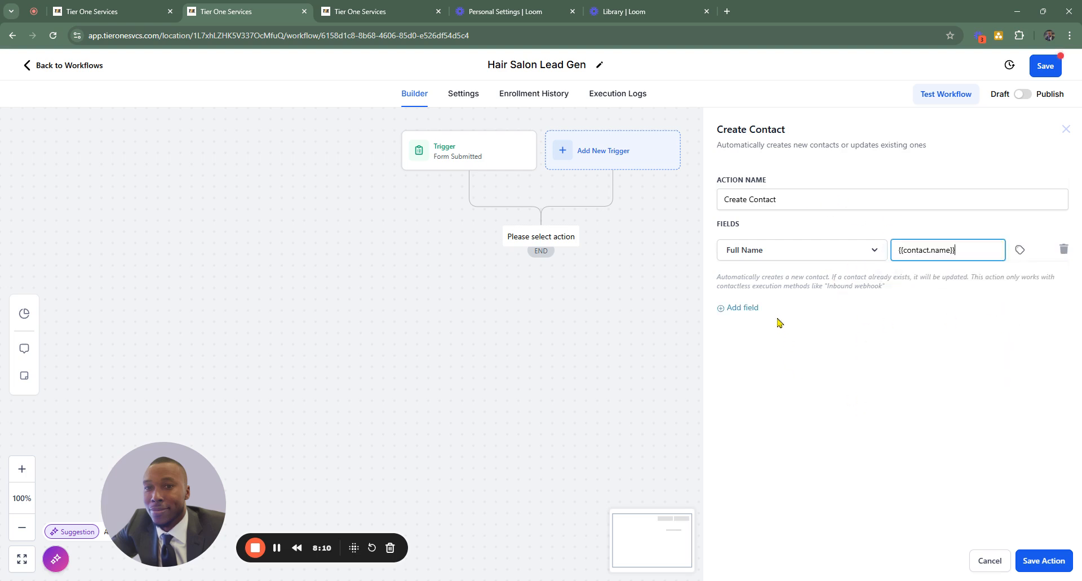
- Add an Email field to the Create Contact action and map it to {{contact.email}}
left_click(740, 308)
left_click(773, 284)
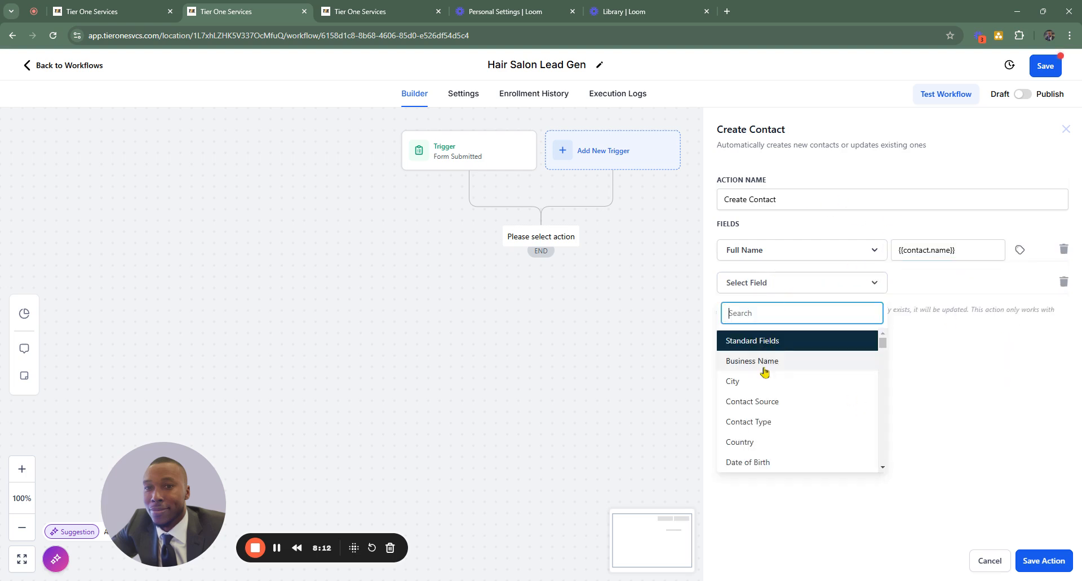
scroll(779, 394, "down", 1)
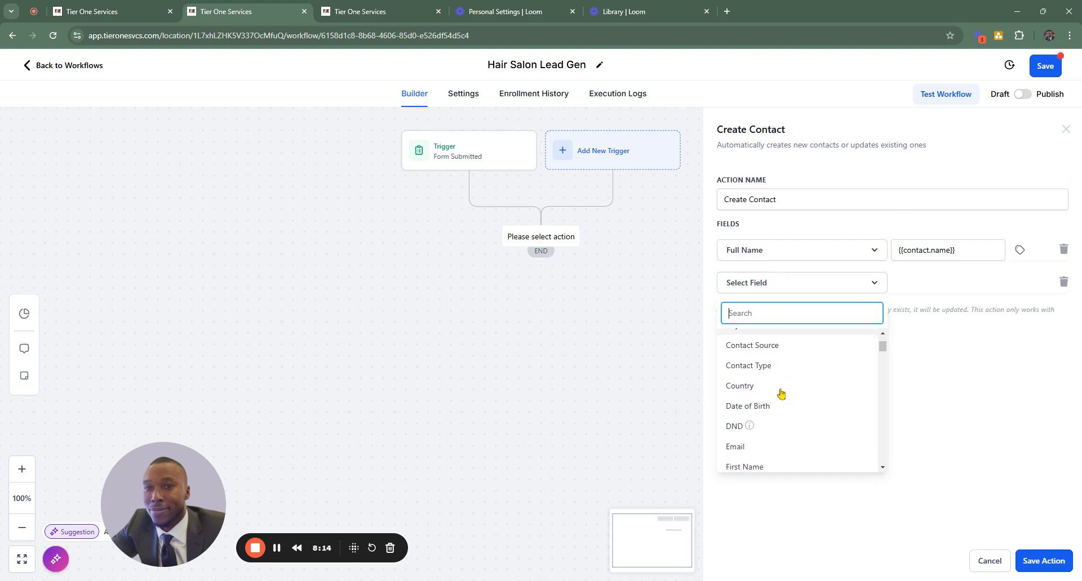
left_click(744, 451)
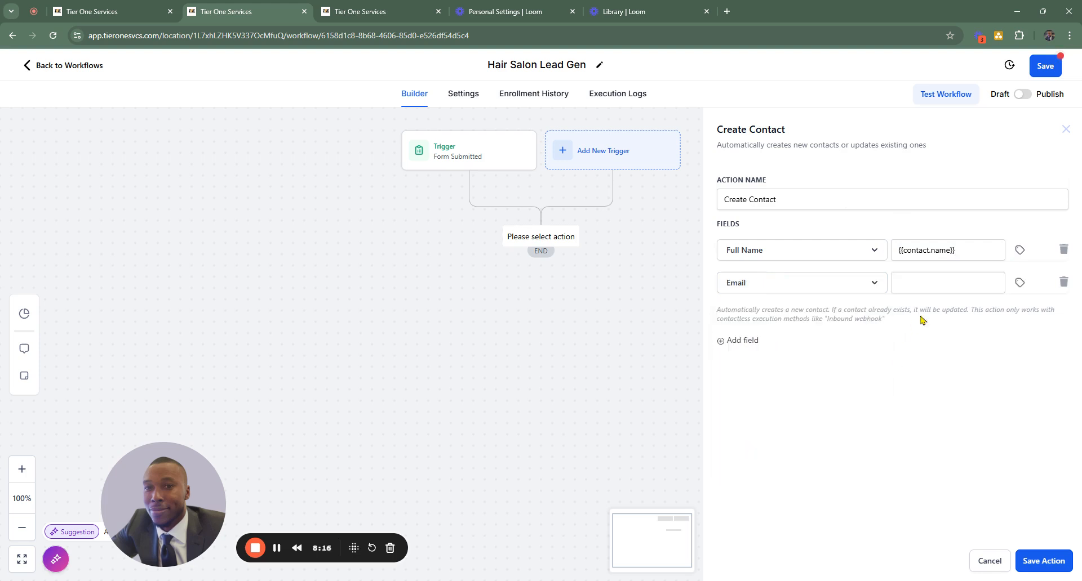
left_click(1019, 283)
left_click(992, 332)
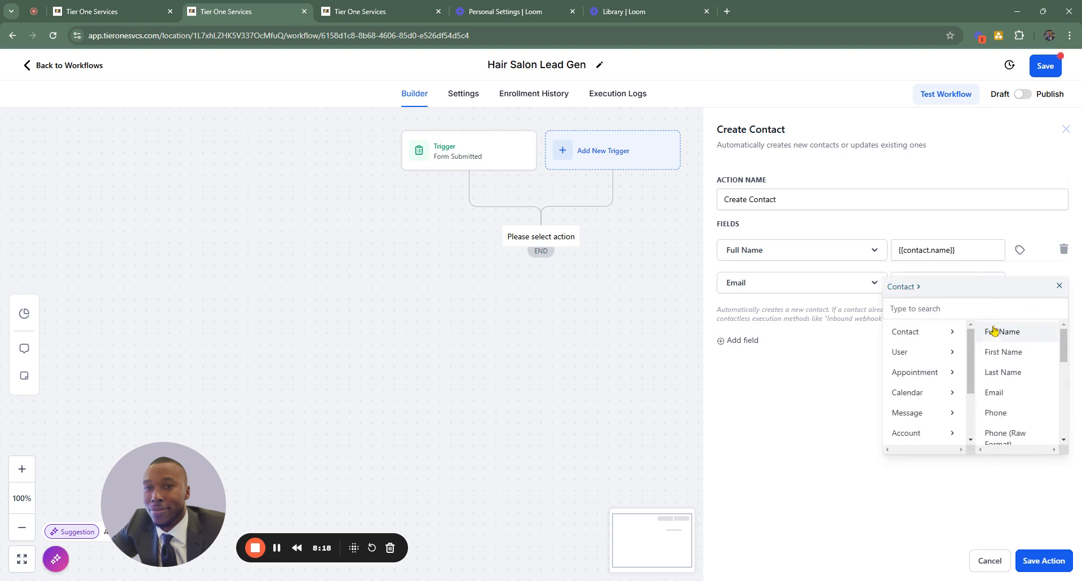
left_click(999, 395)
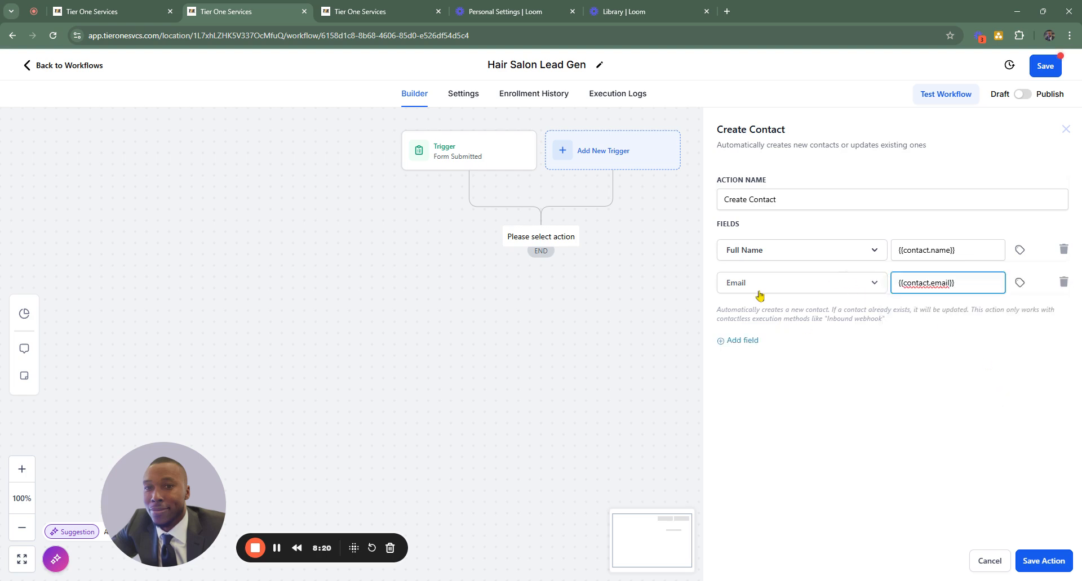
- Add a Phone field mapped to {{contact.phone}} and save the Create Contact action
left_click(743, 341)
left_click(783, 314)
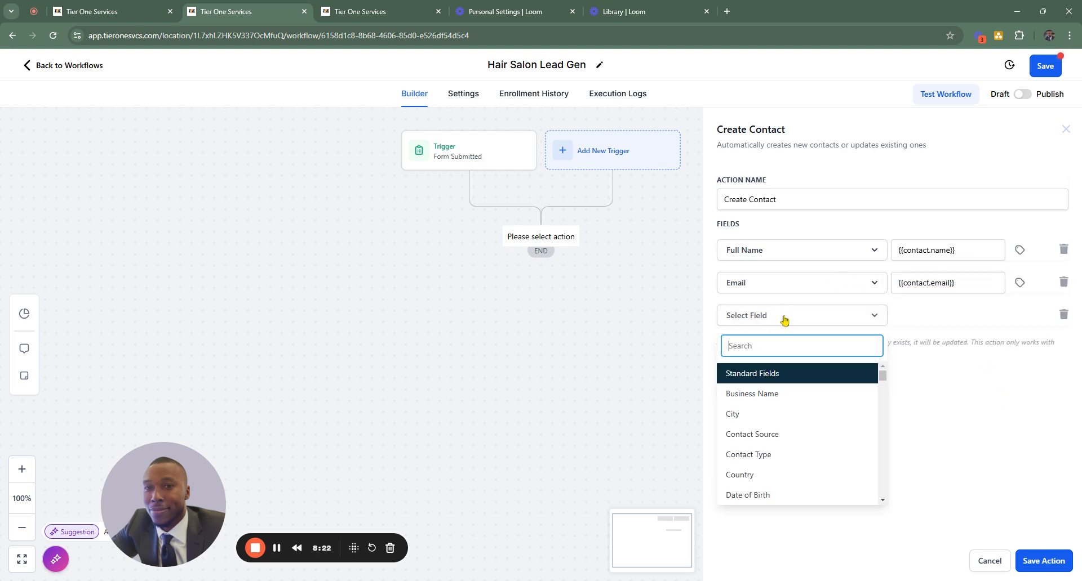
scroll(758, 434, "down", 1)
scroll(758, 435, "down", 3)
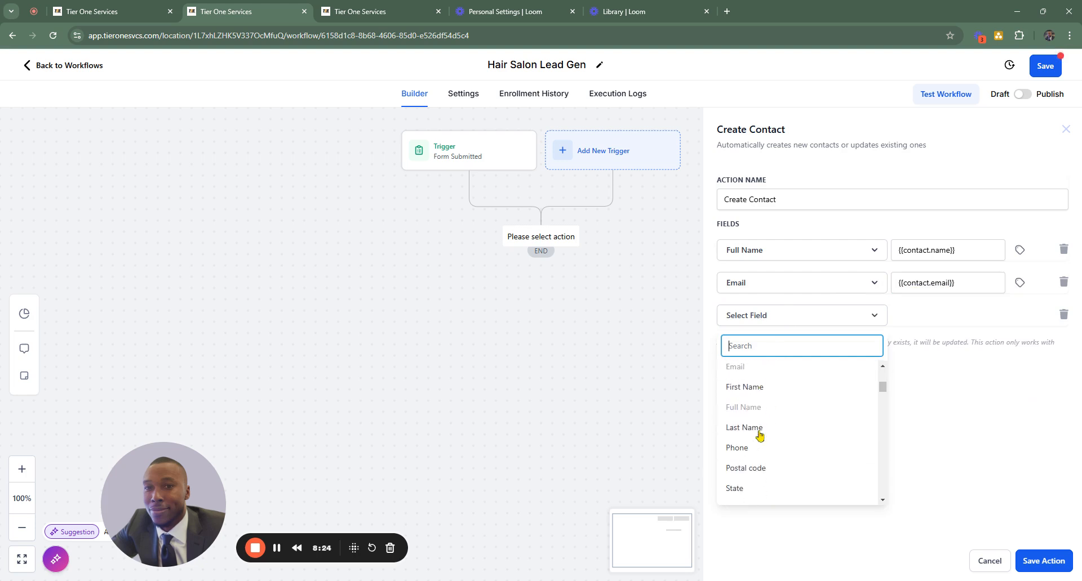
left_click(743, 450)
left_click(1019, 315)
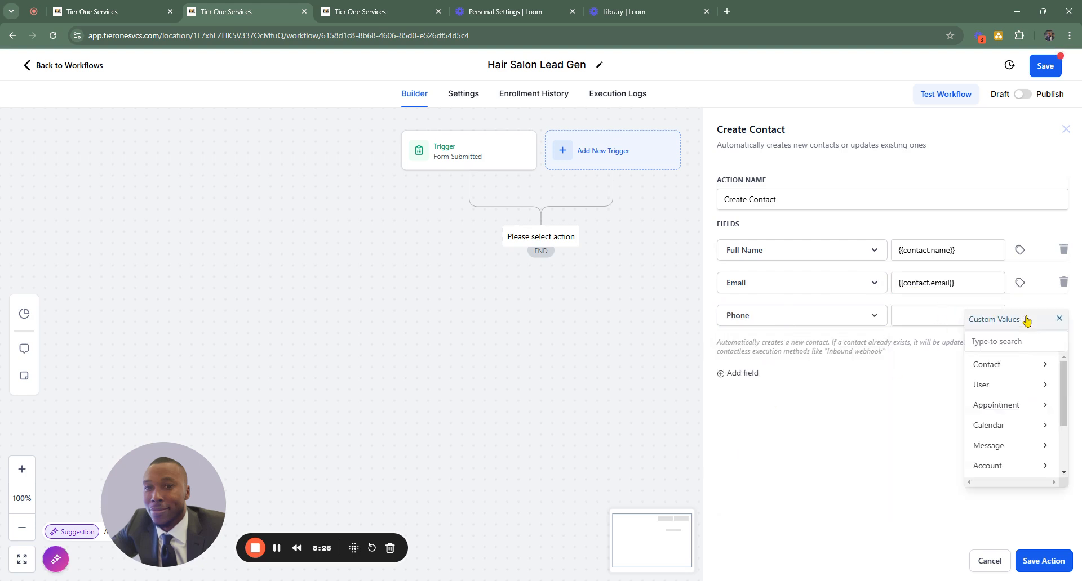
left_click(997, 365)
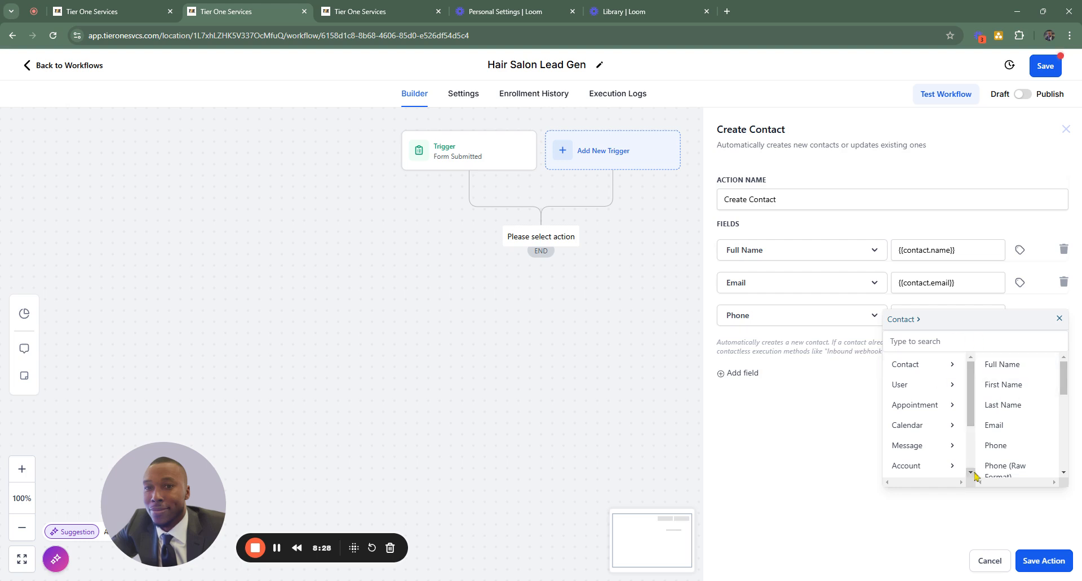
left_click(997, 451)
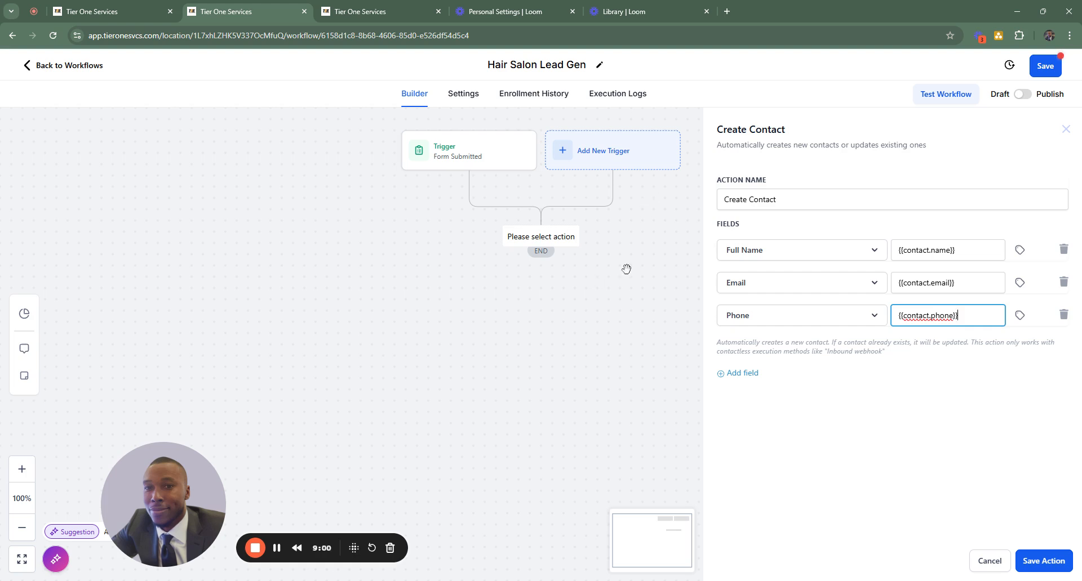
left_click(1047, 560)
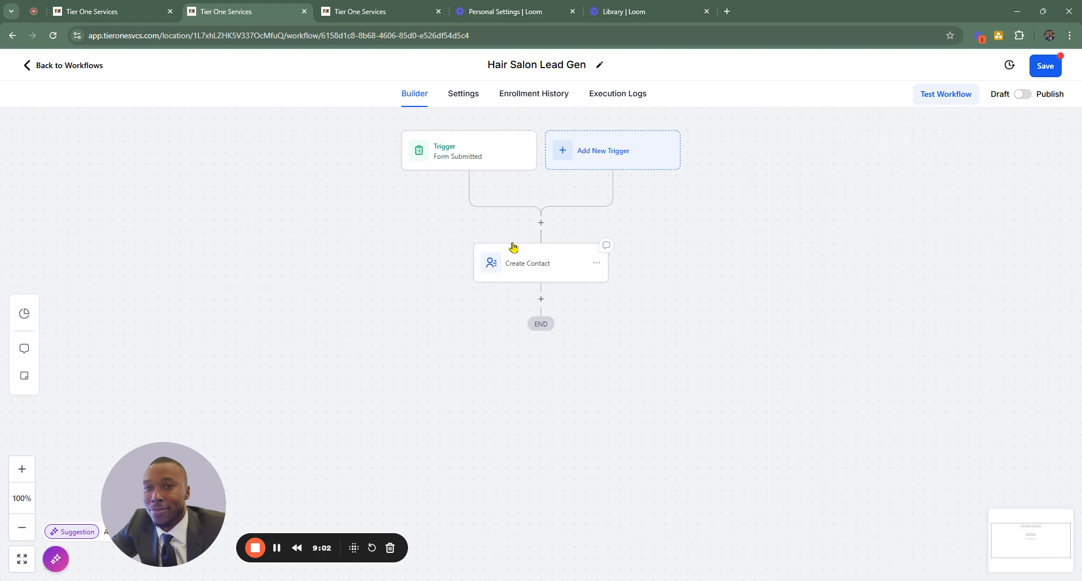
- Add a Create/Update Opportunity action directly after the Create Contact action
scroll(548, 299, "down", 1)
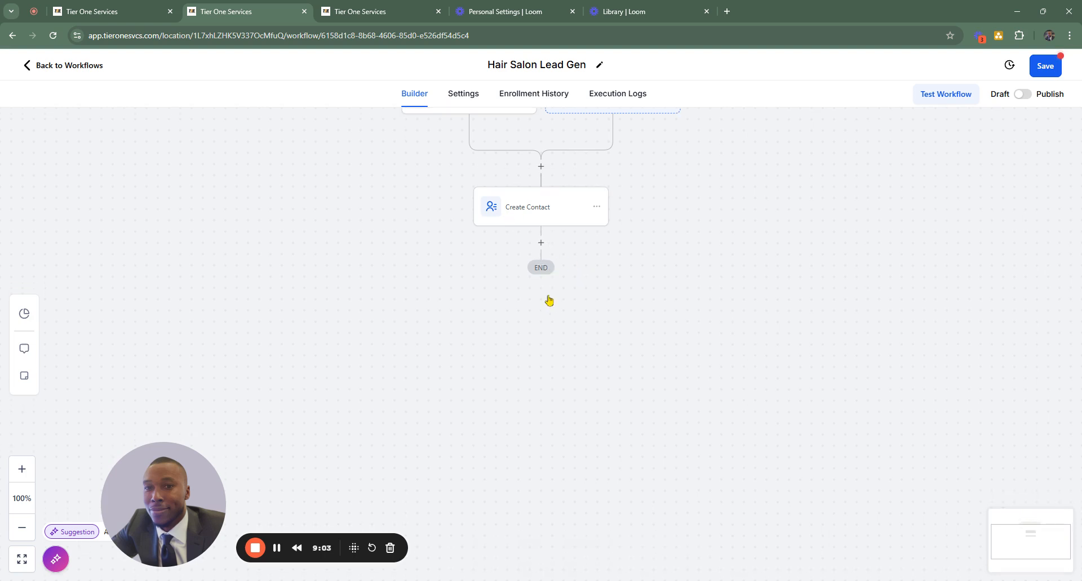
left_click(541, 242)
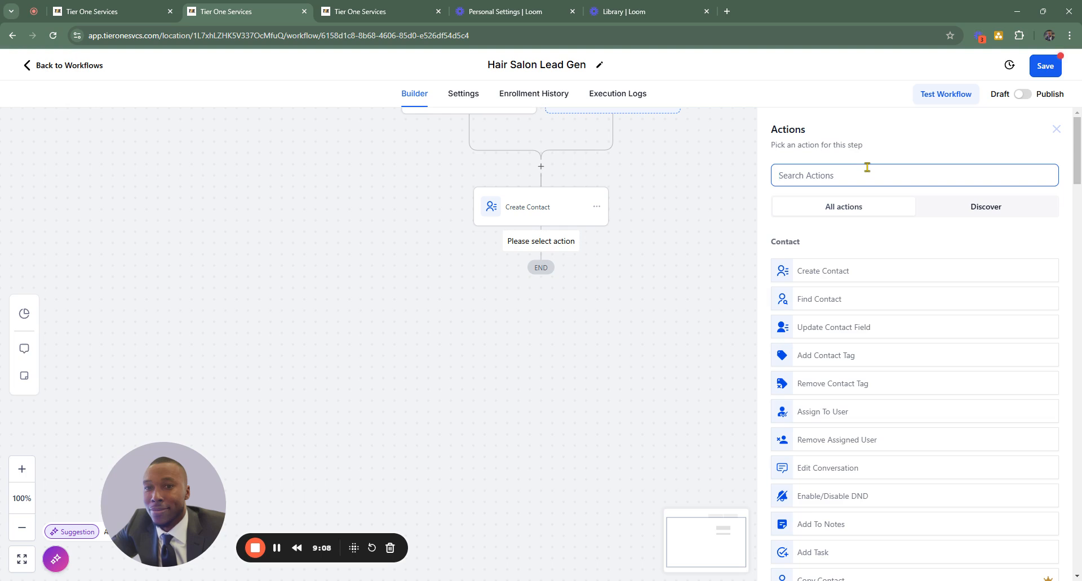
type("cr")
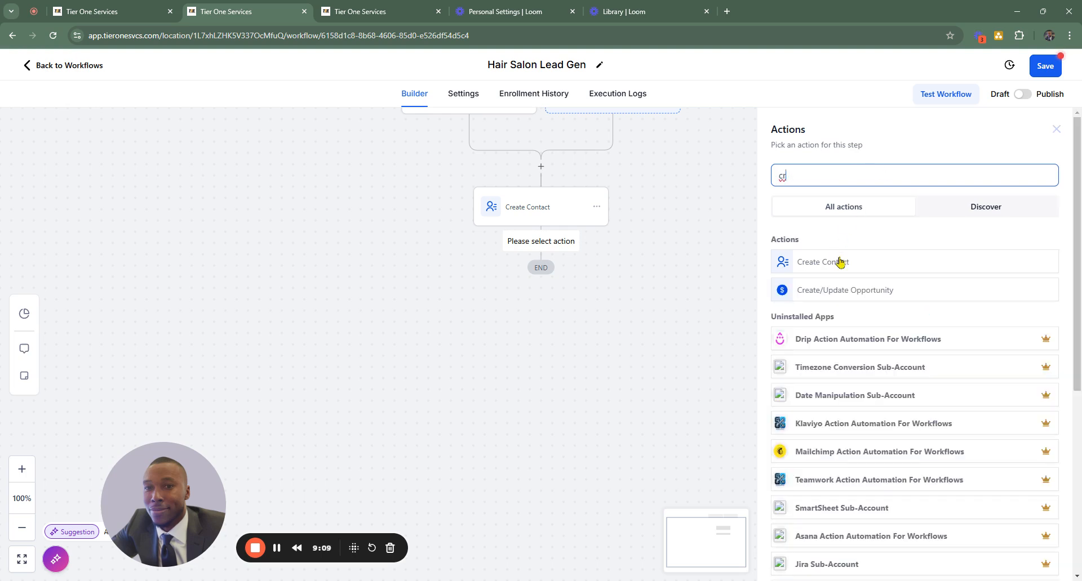
left_click(841, 297)
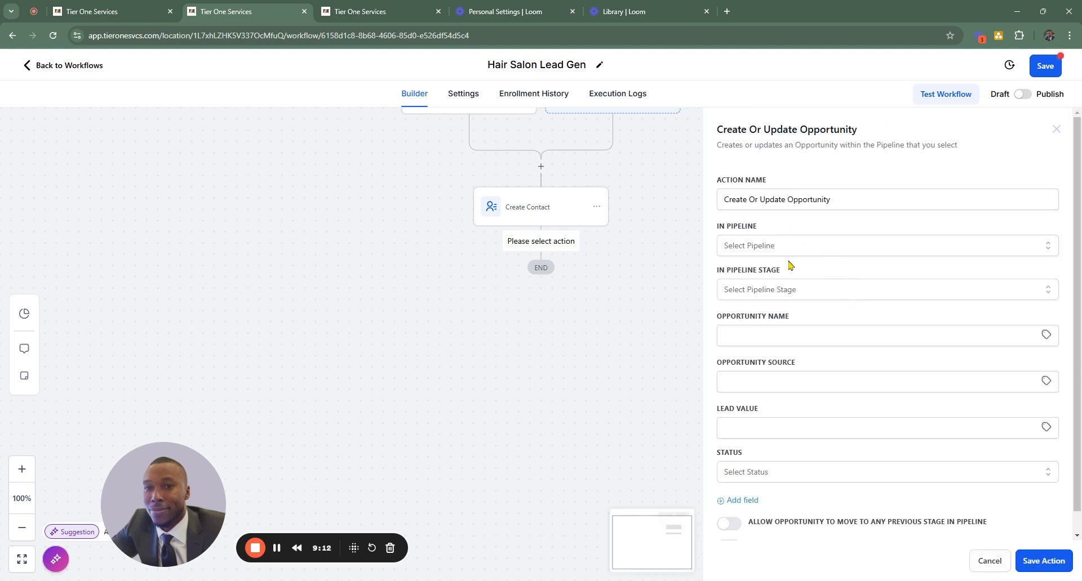
- Set the opportunity's pipeline to Leads --> Sales Pipeline and its pipeline stage to Lead
left_click(801, 249)
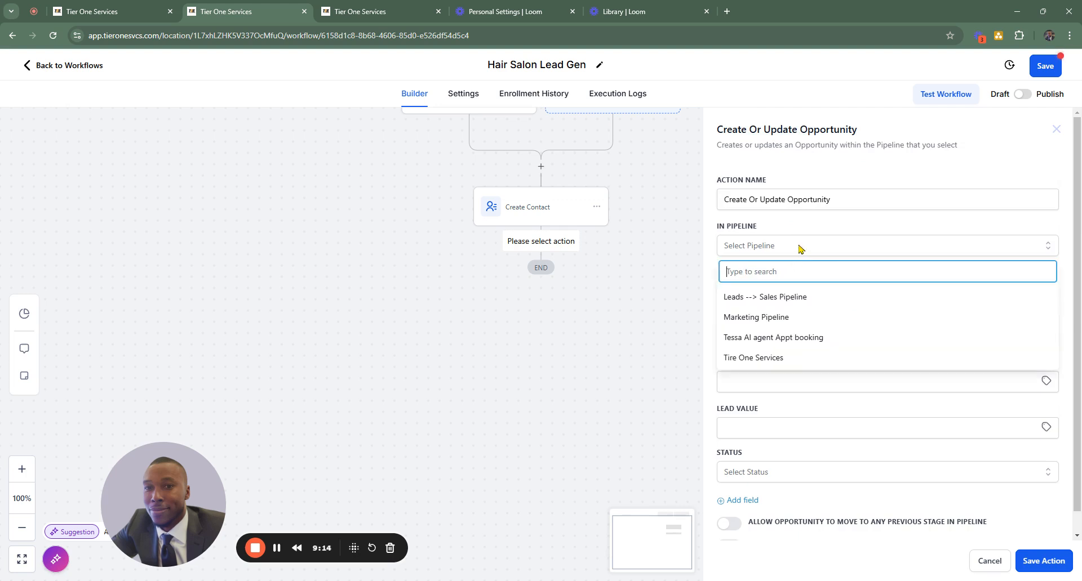
left_click(791, 300)
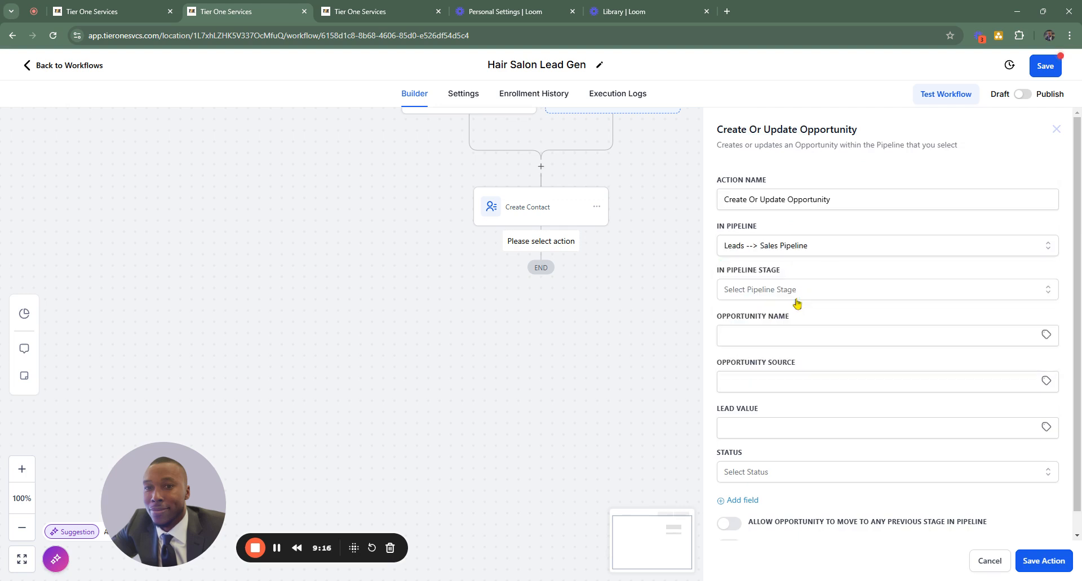
left_click(805, 292)
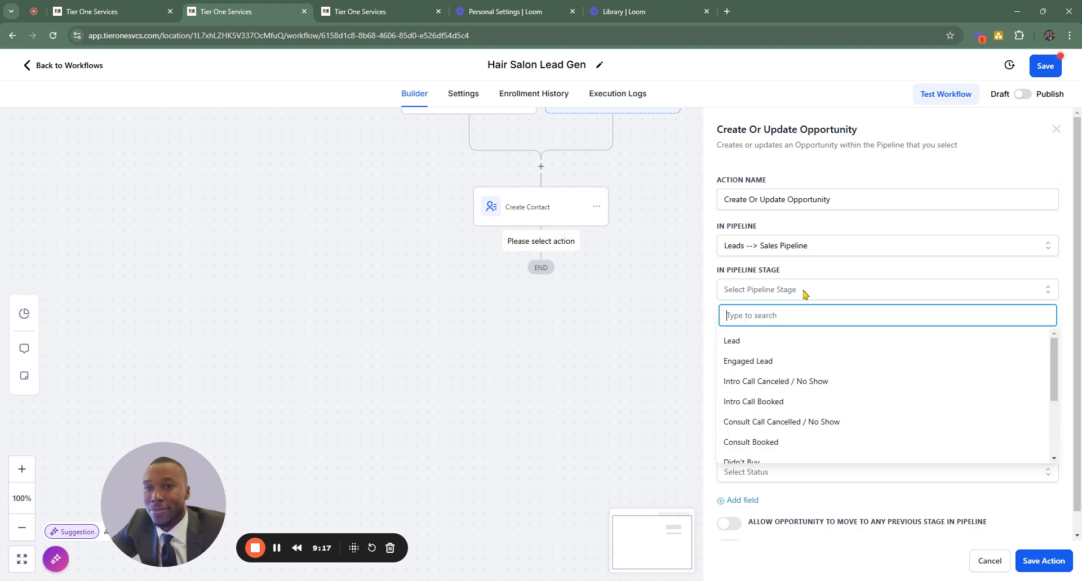
left_click(764, 341)
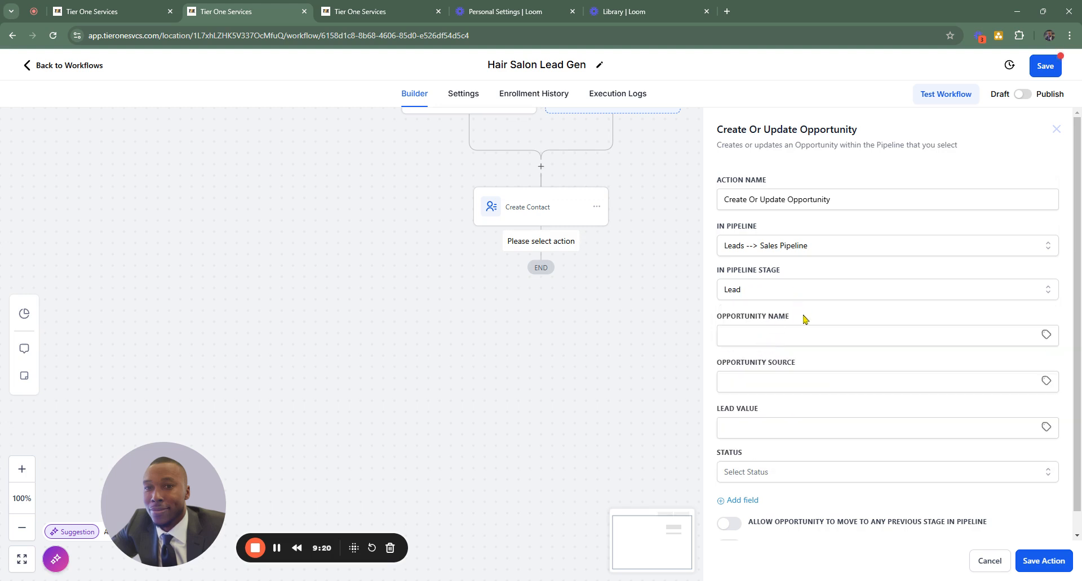
scroll(787, 308, "down", 1)
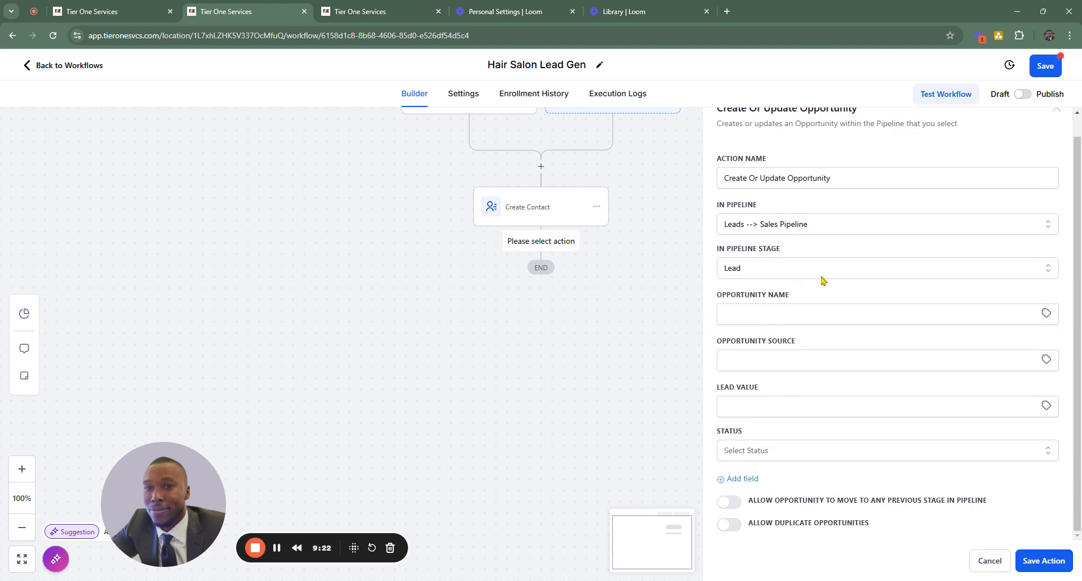
left_click(808, 314)
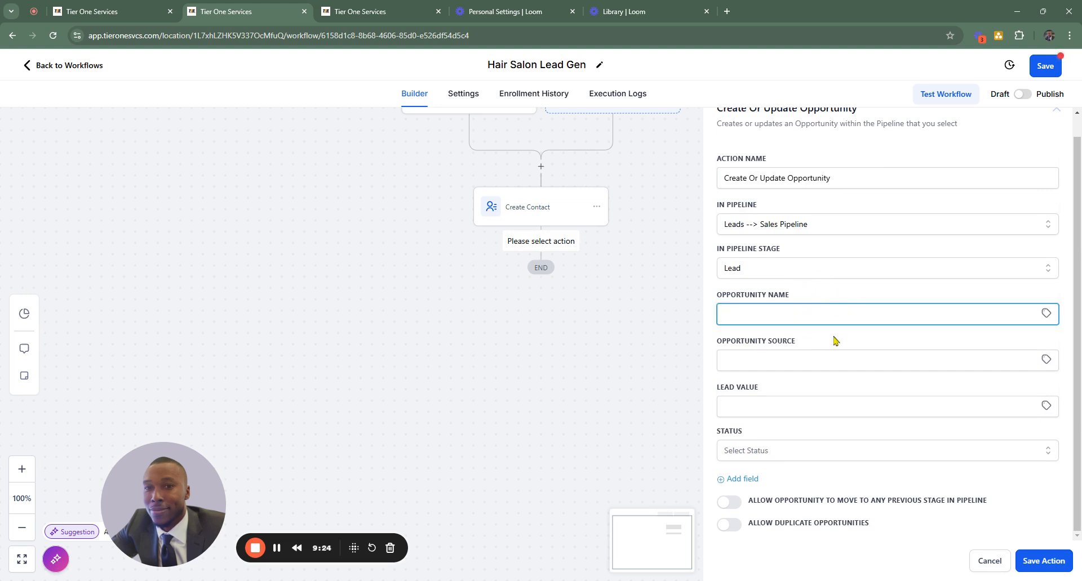
left_click(1046, 313)
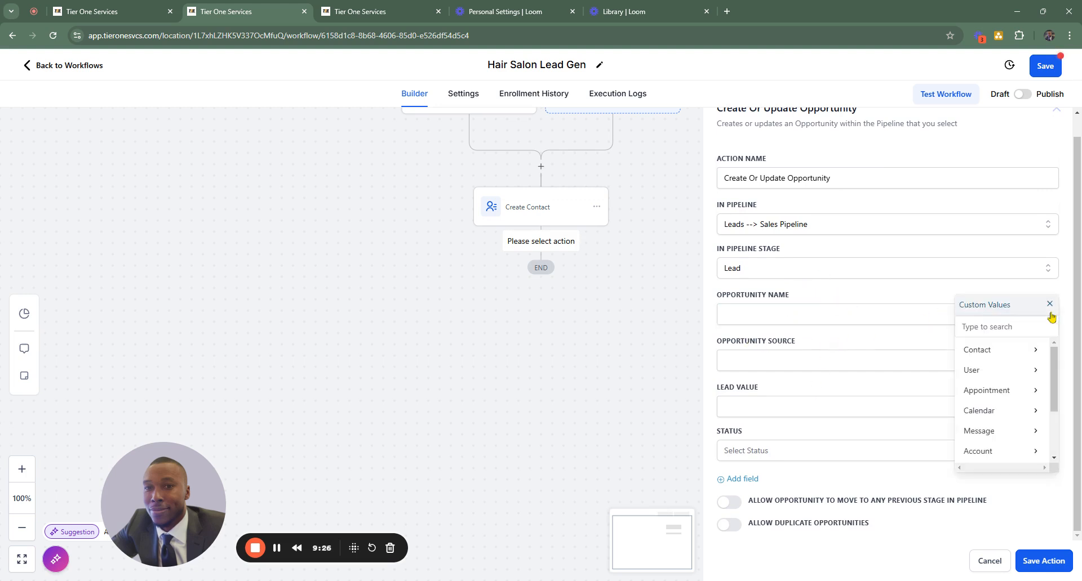
scroll(1023, 369, "down", 3)
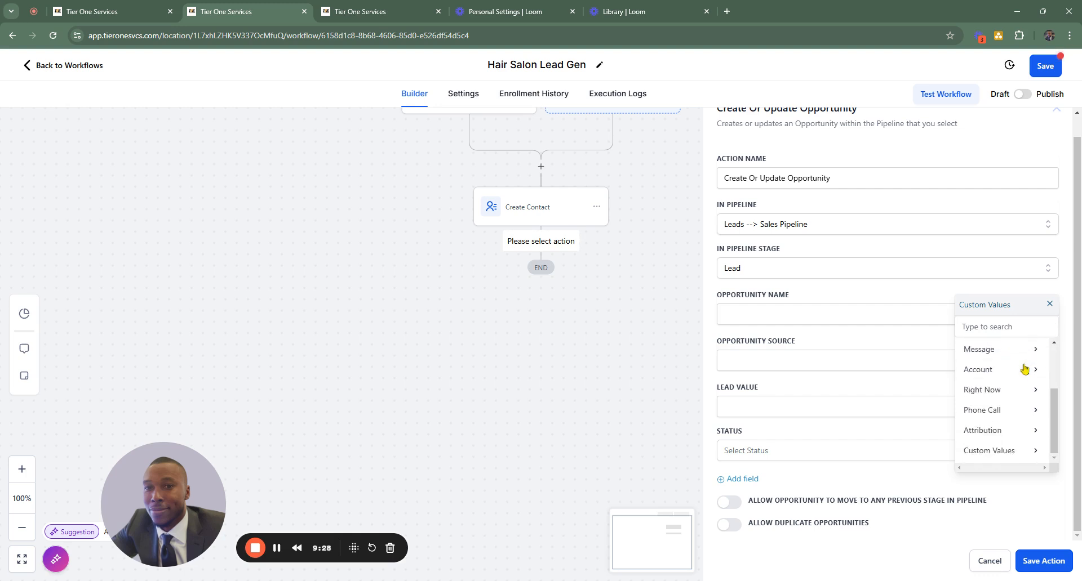
scroll(1024, 367, "up", 3)
left_click(1048, 305)
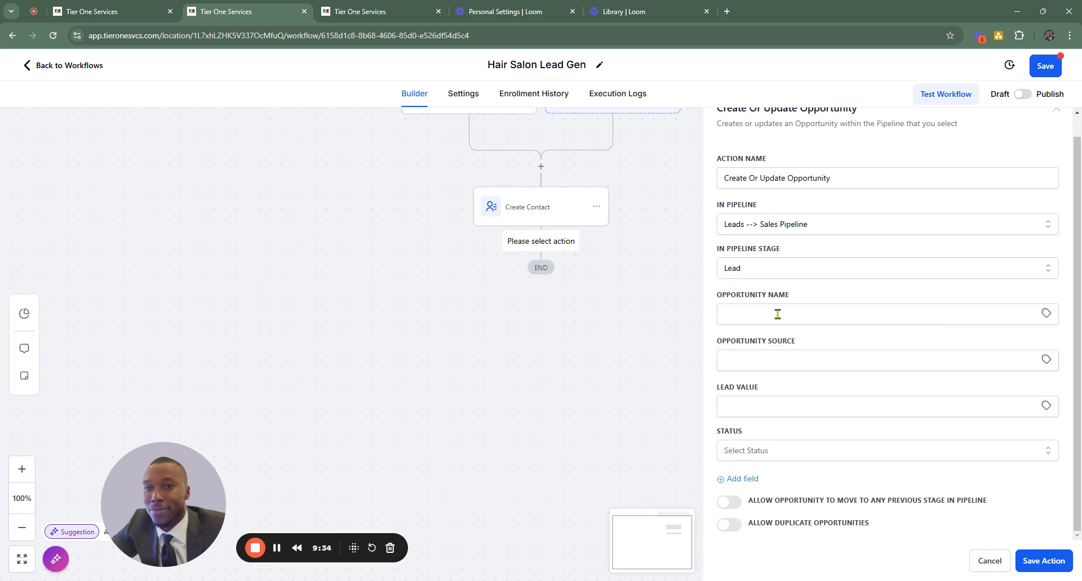
- Give the opportunity a lead value of 1500, status open and permission to move to any previous stage, and save the action
left_click(801, 407)
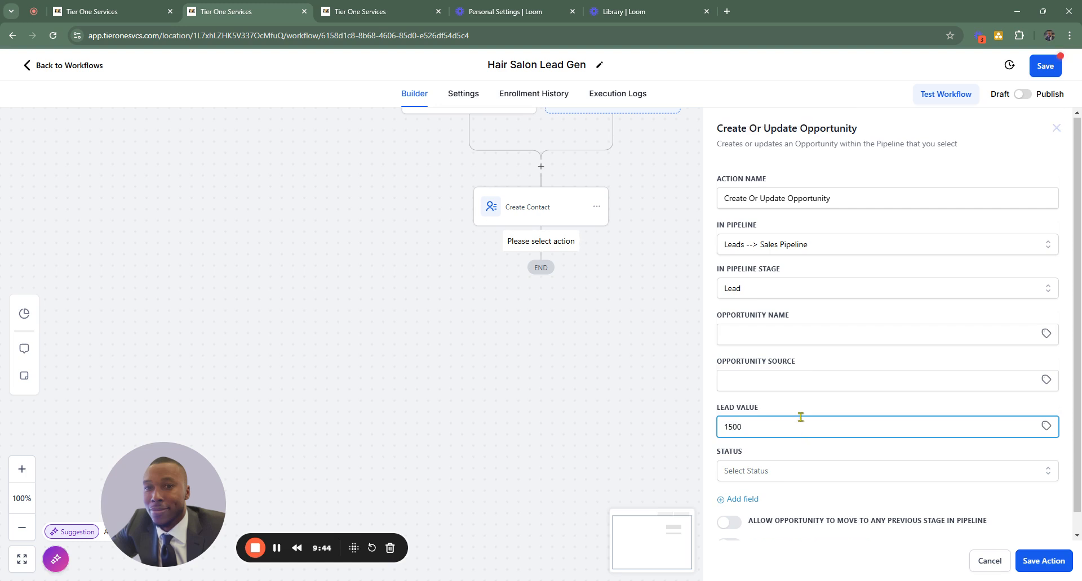
left_click(860, 434)
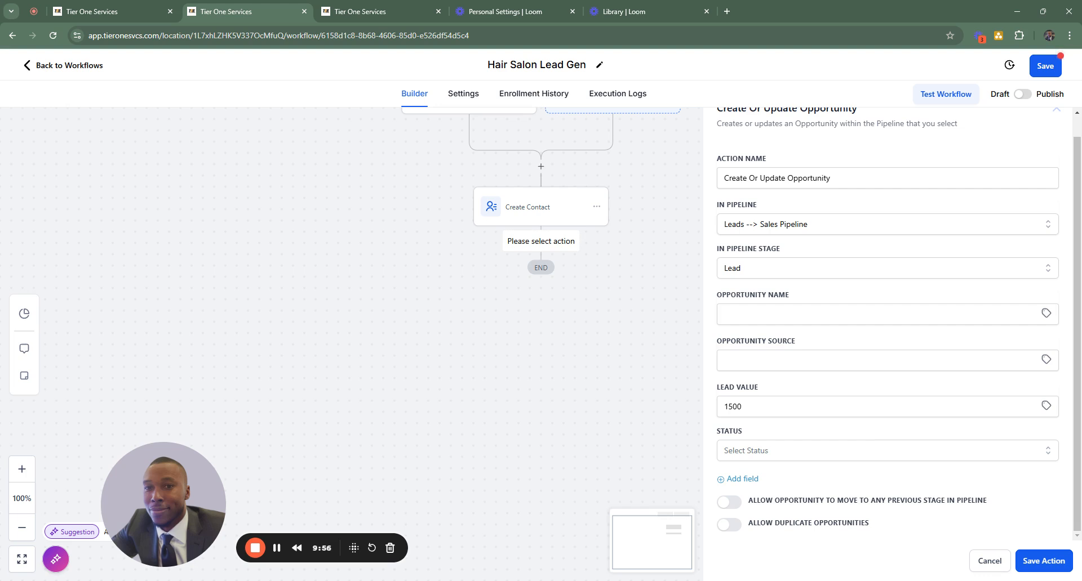
left_click(853, 461)
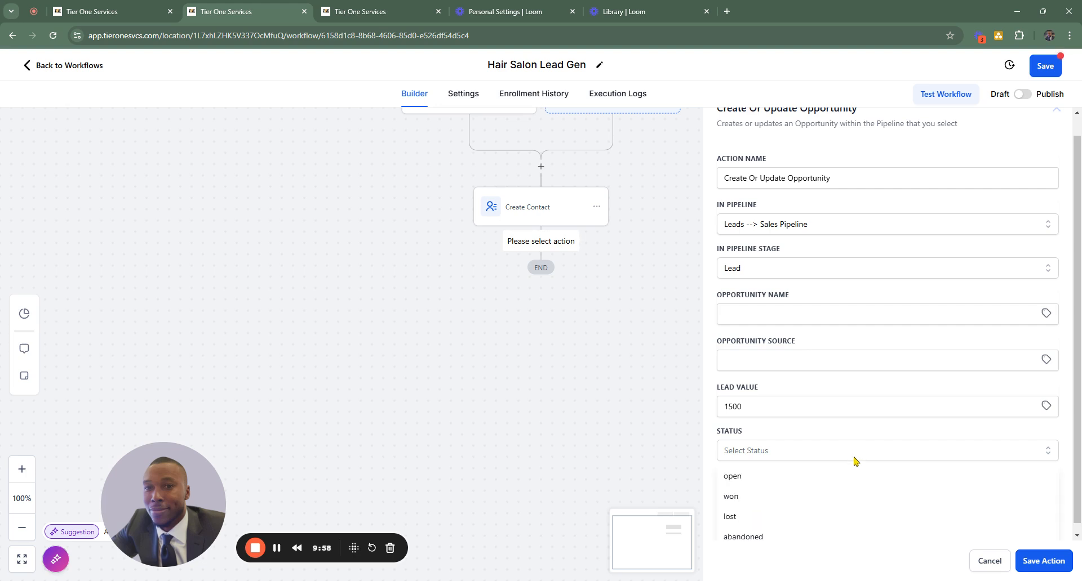
left_click(748, 475)
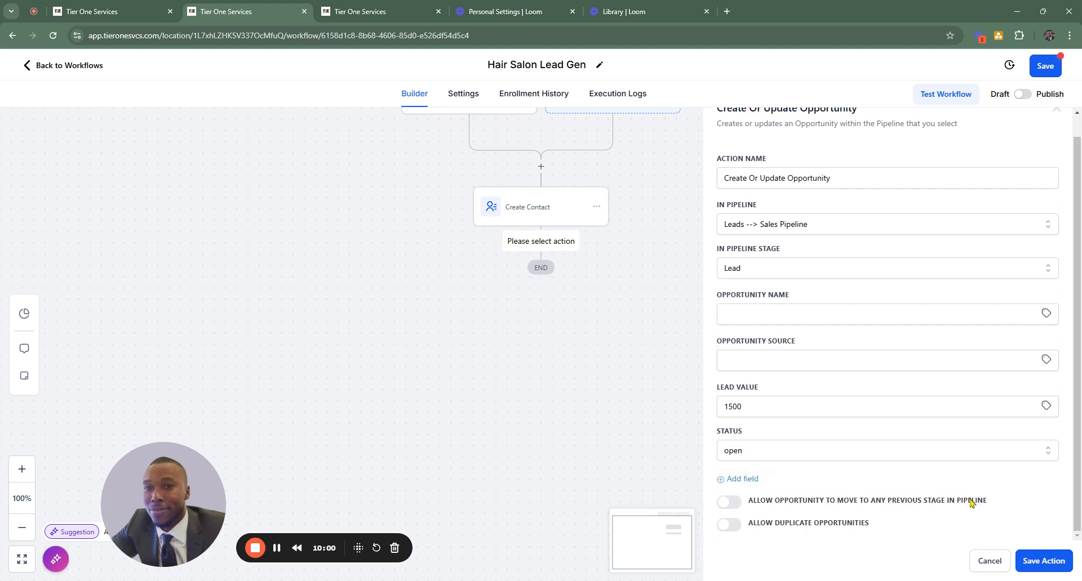
left_click(727, 503)
left_click(1043, 566)
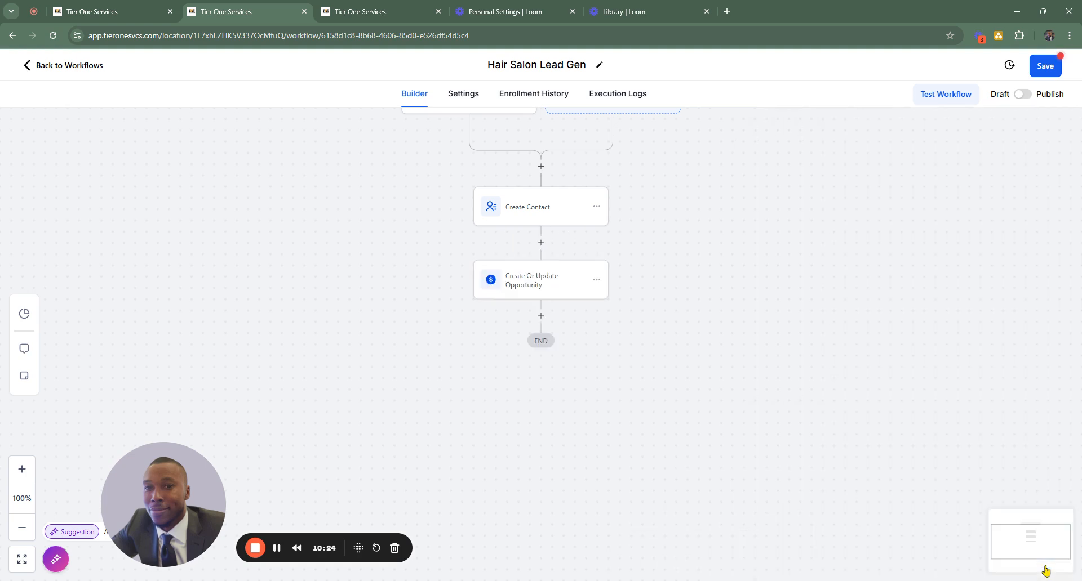
- Add a Send Internal Notification action after the Create Or Update Opportunity action
left_click(541, 316)
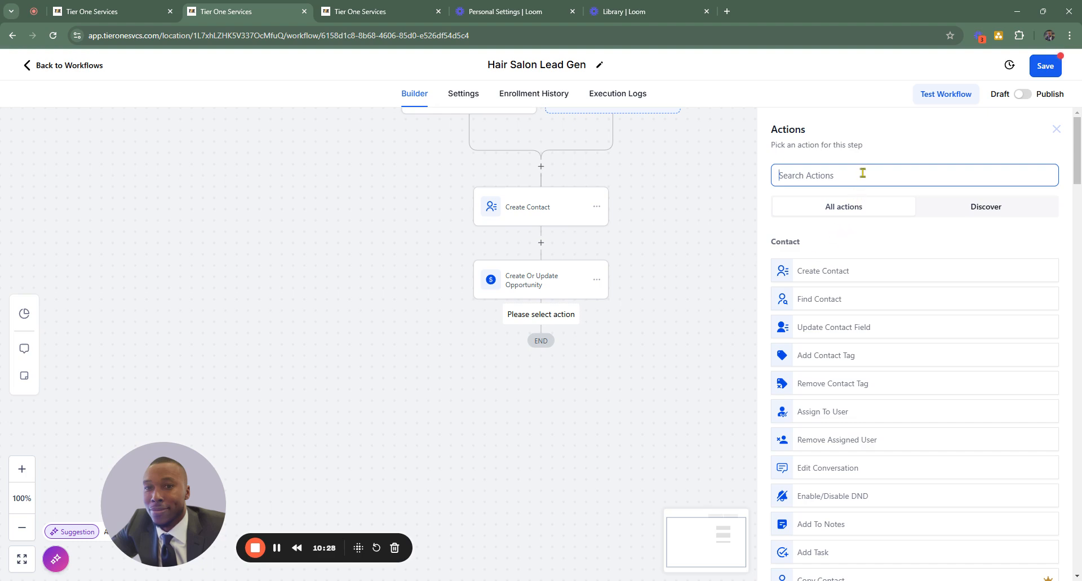
type("inter")
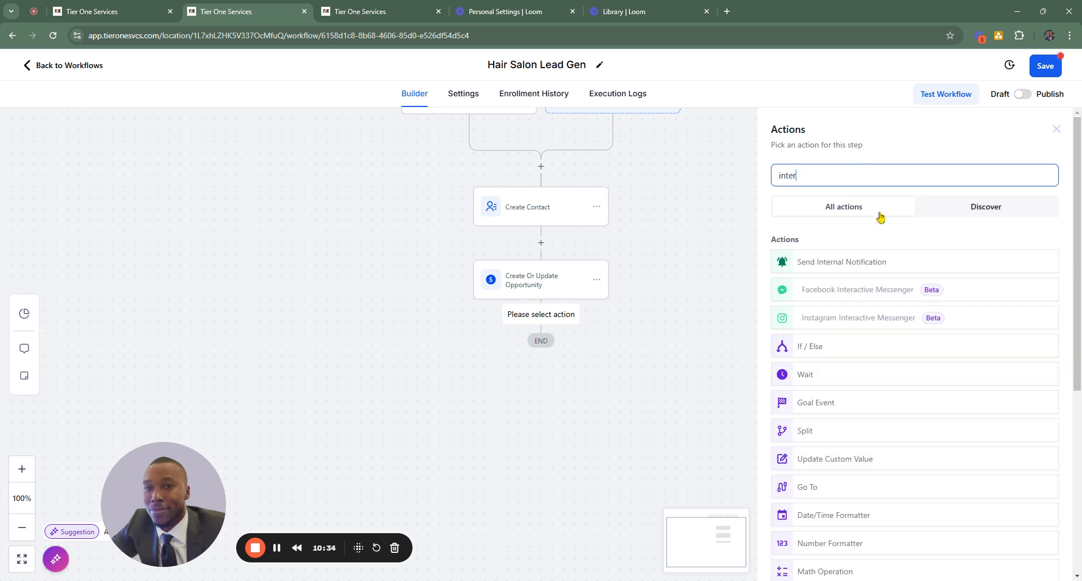
left_click(863, 264)
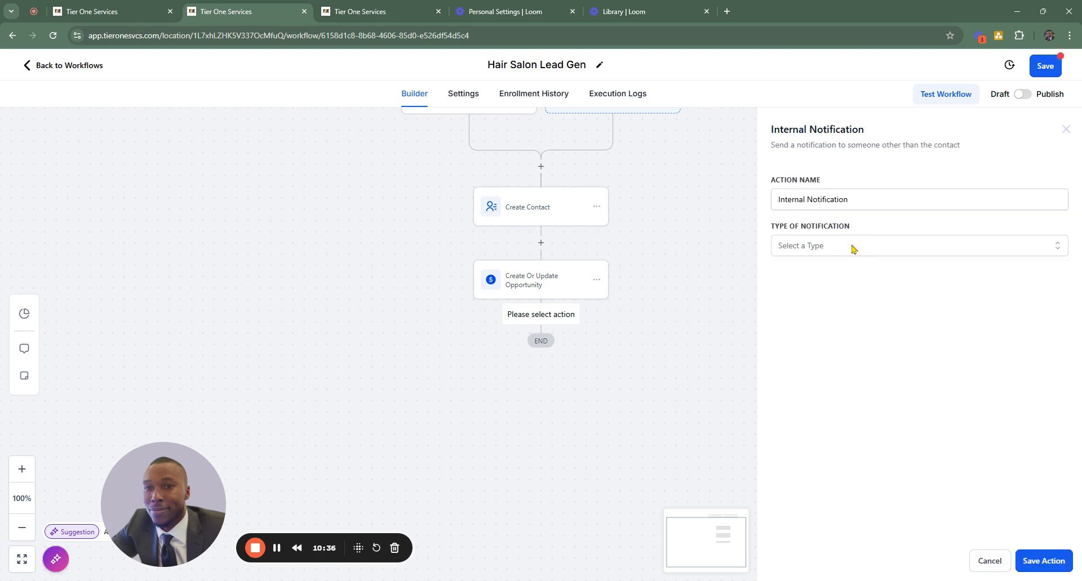
- Set the internal notification's type to Notification and look over the fields it offers
left_click(851, 247)
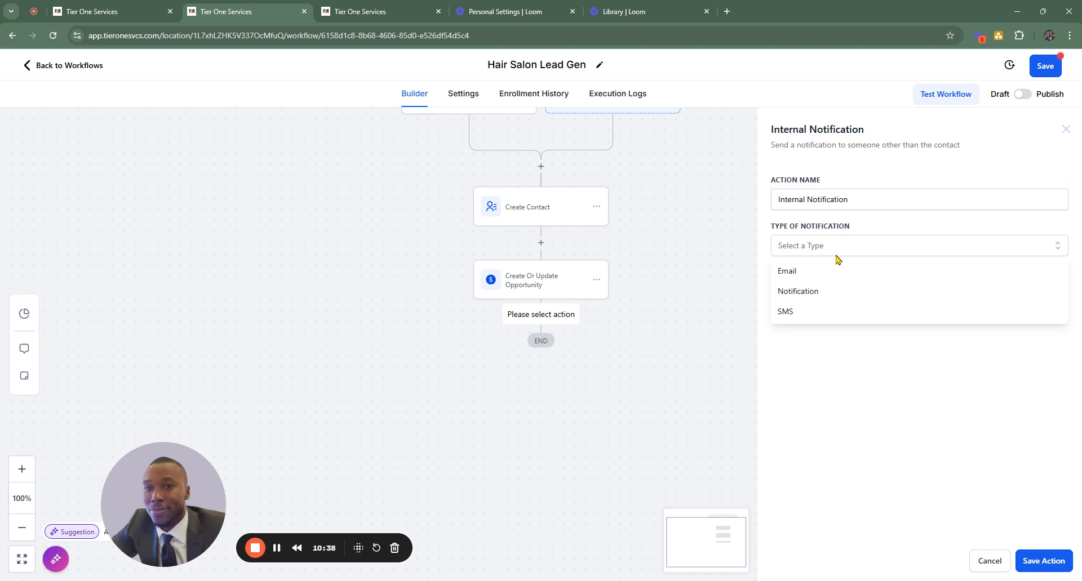
left_click(822, 292)
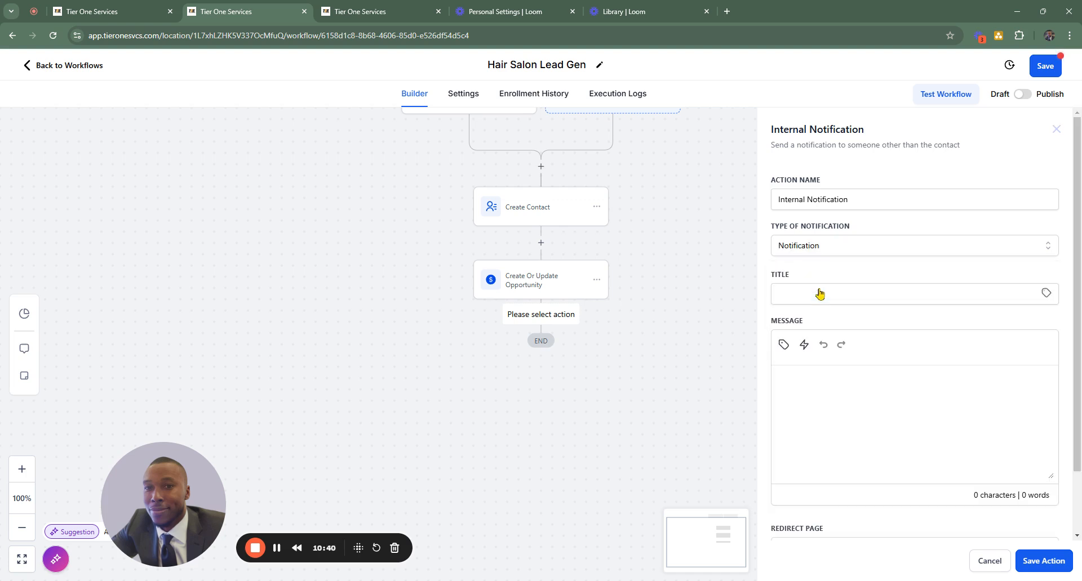
scroll(845, 318, "down", 2)
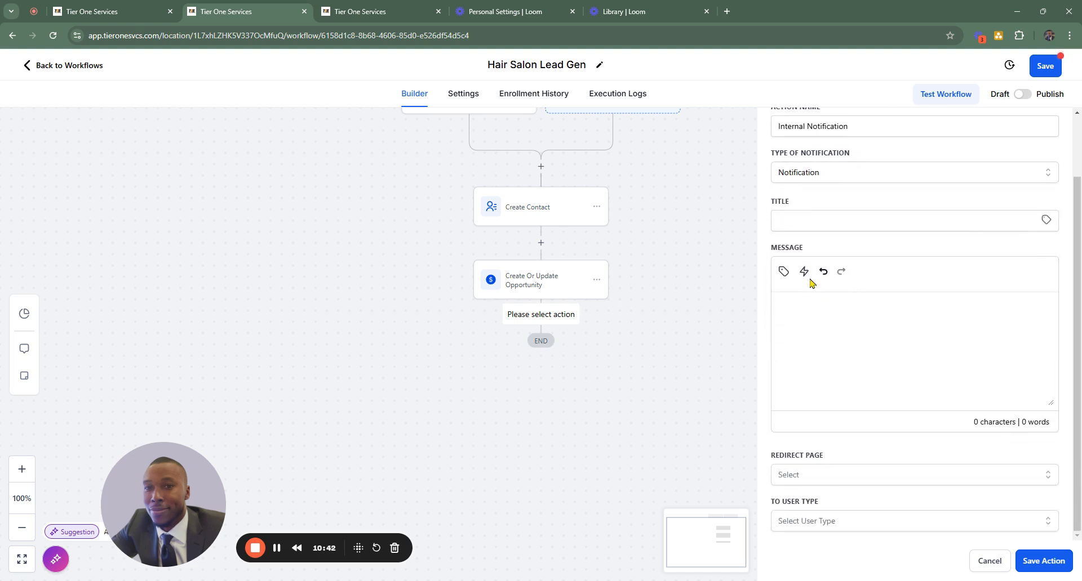
scroll(829, 287, "up", 2)
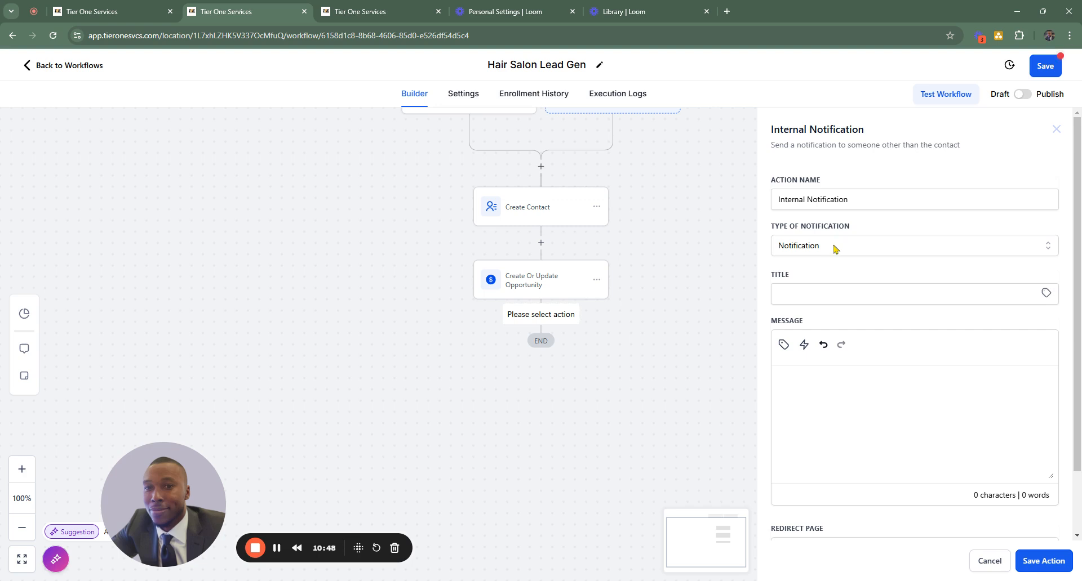
- Set the internal notification's type to SMS and its recipient user type to All Users, without choosing a template
left_click(836, 248)
left_click(789, 313)
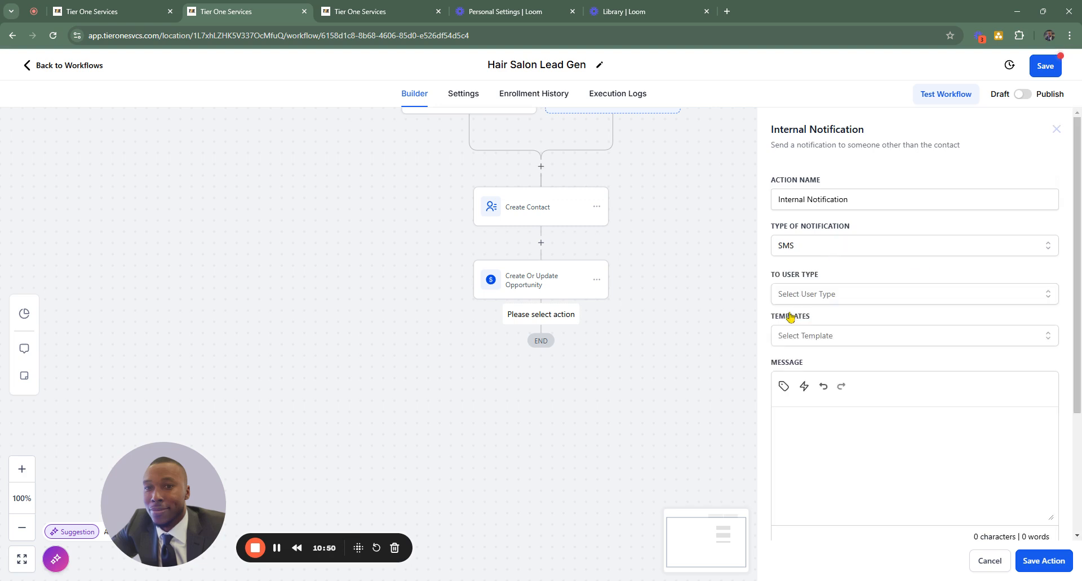
left_click(821, 297)
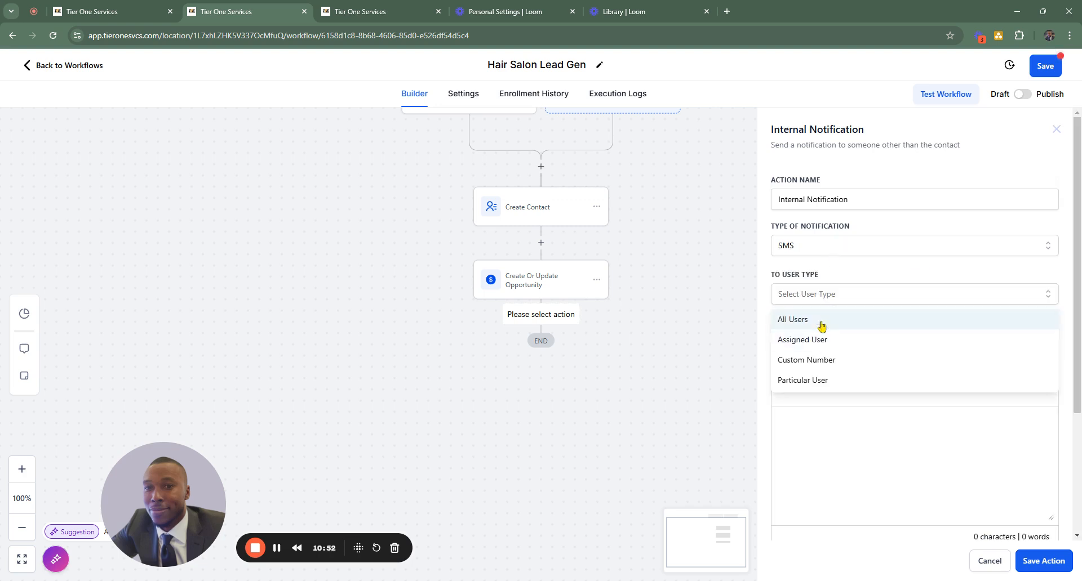
left_click(814, 321)
left_click(838, 336)
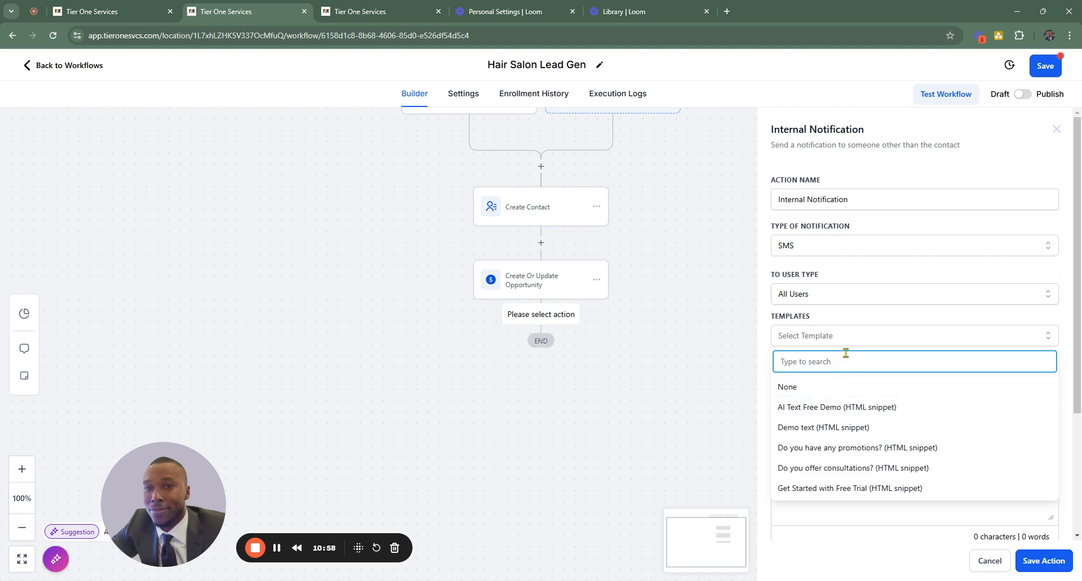
left_click(858, 337)
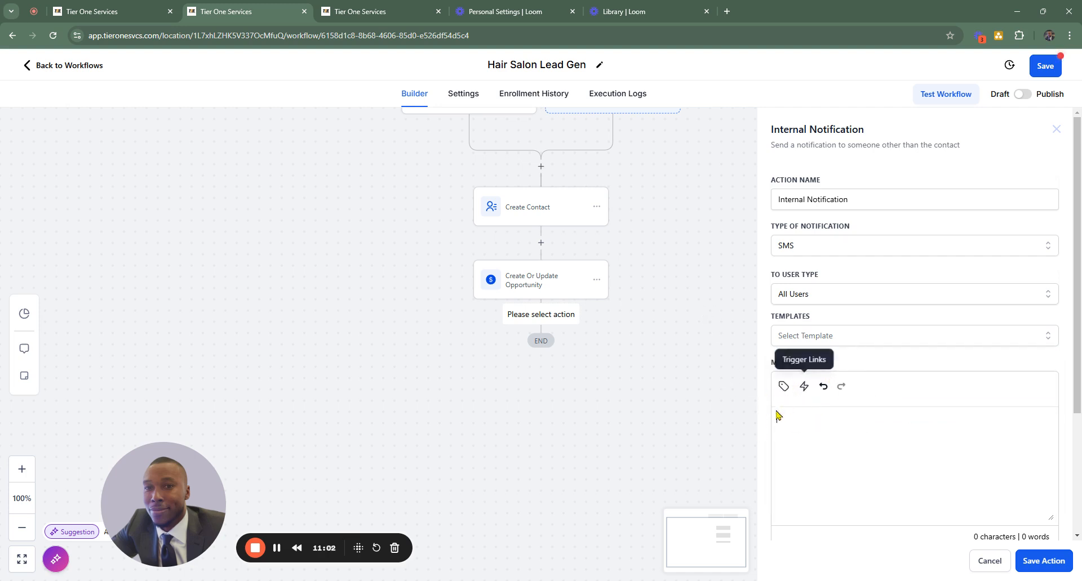
- Write the SMS message "You have a new lead in the system. Make sure to give them a call."
type("You have ")
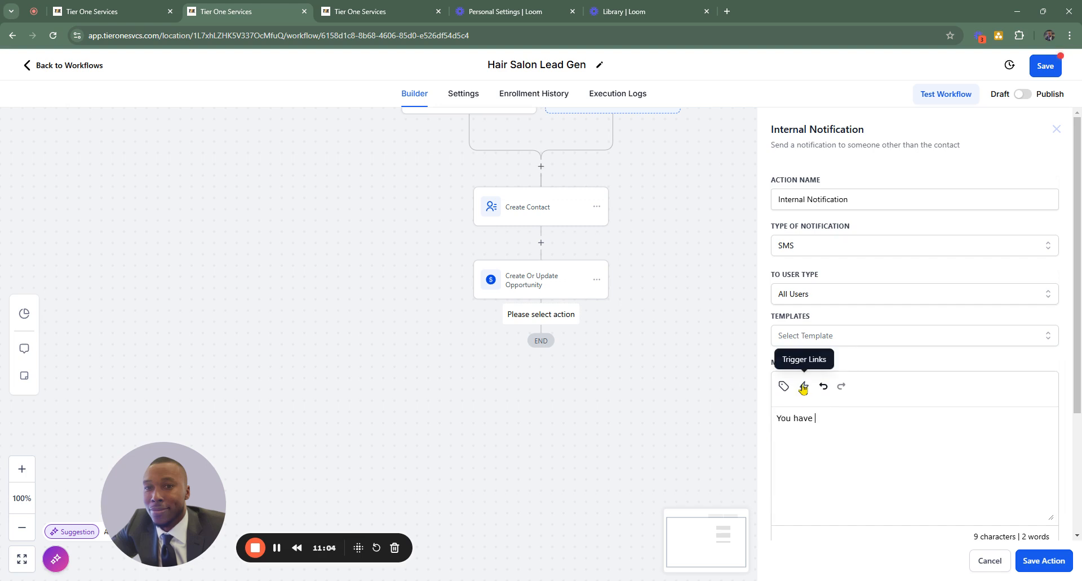
type("a new lead ")
type("in y")
type("the system ")
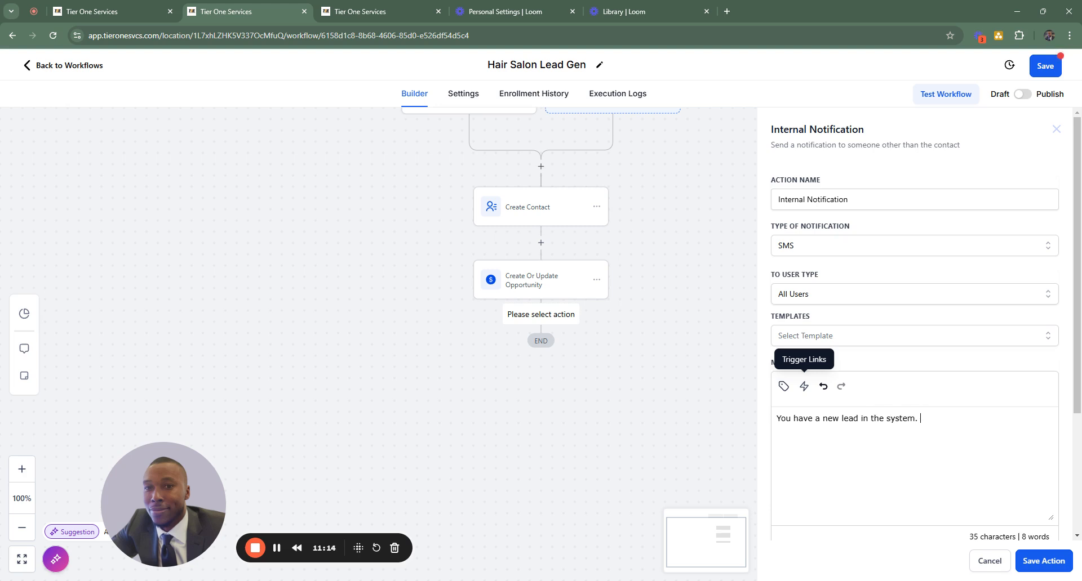
type("Make sure to give them a call")
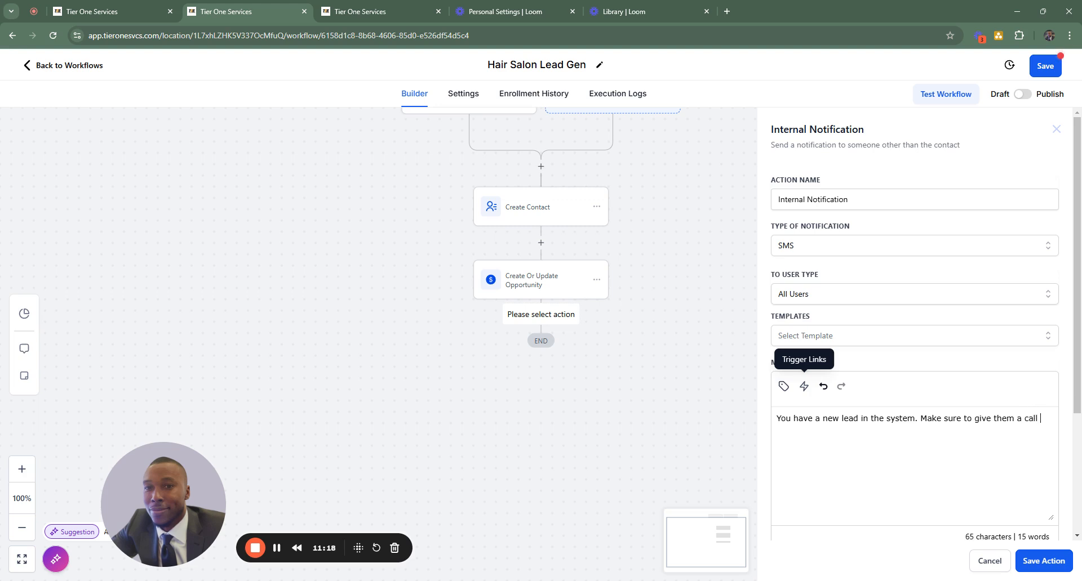
key("BackSpace")
type(".  ")
type("Lead")
type(" Information:")
- Add a "Lead Information:" line below the message text, separated by a blank line, and start a new line under it
left_click(843, 385)
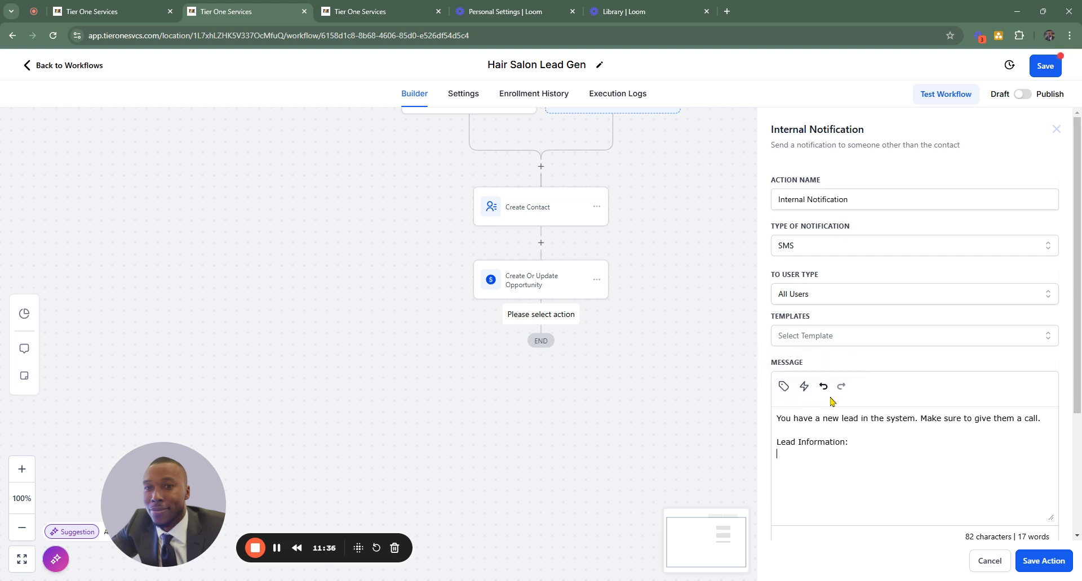
- Insert the contact's full name, email and phone custom values on separate lines under "Lead Information:" in the notification message
left_click(783, 386)
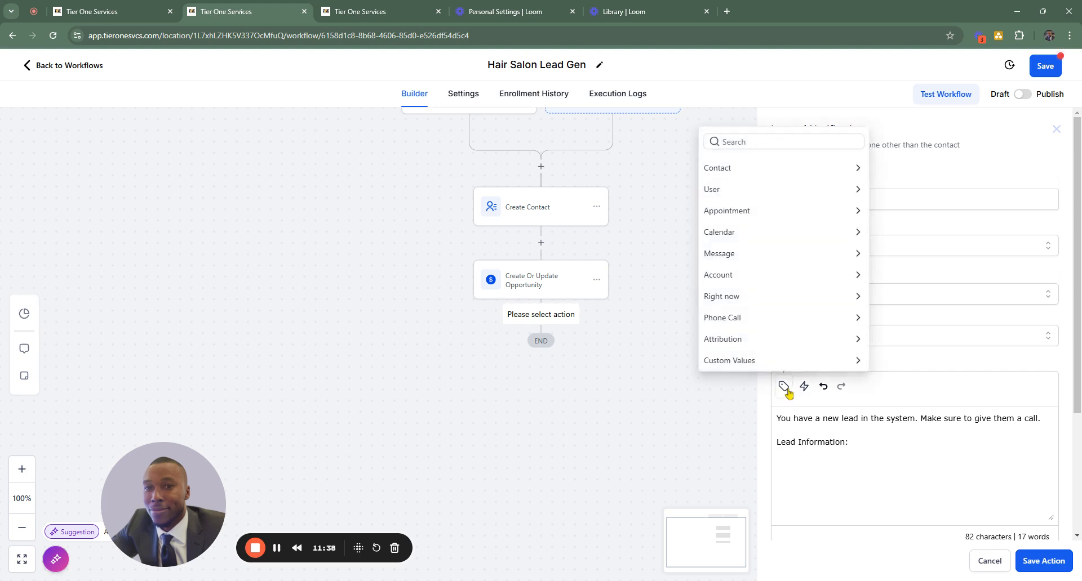
left_click(728, 170)
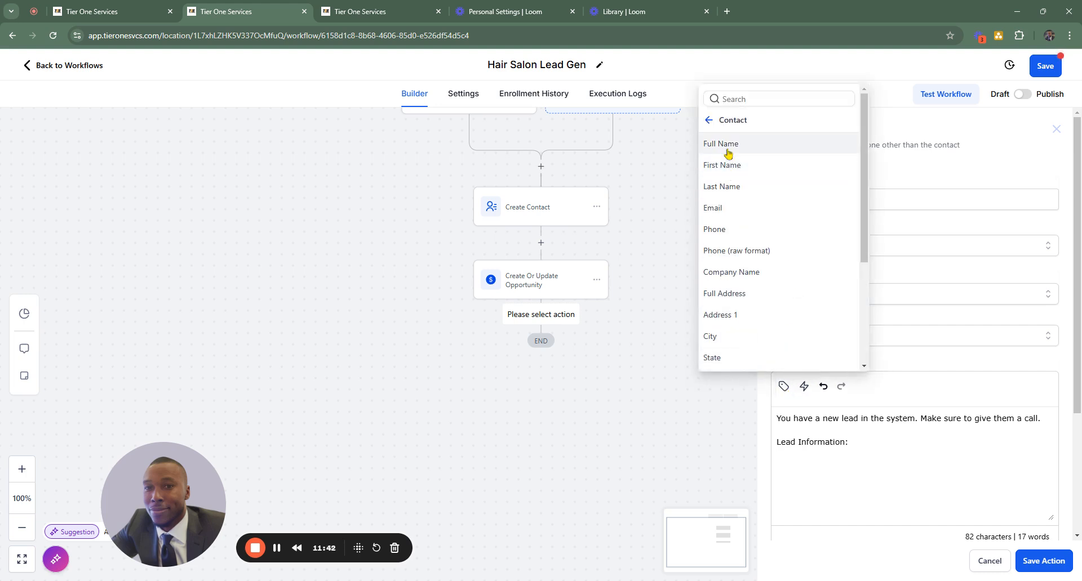
left_click(722, 148)
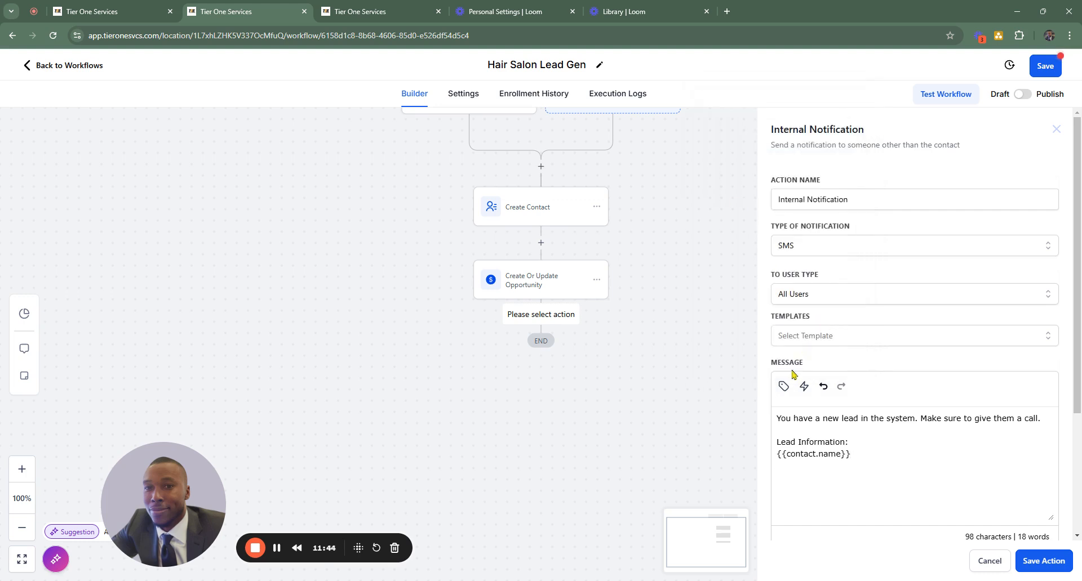
left_click(784, 388)
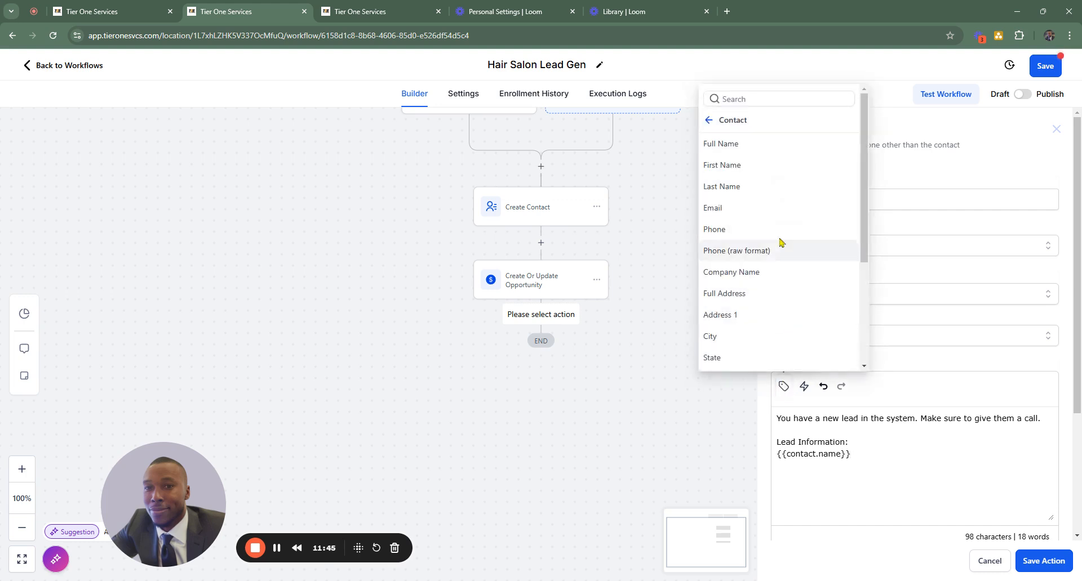
left_click(725, 208)
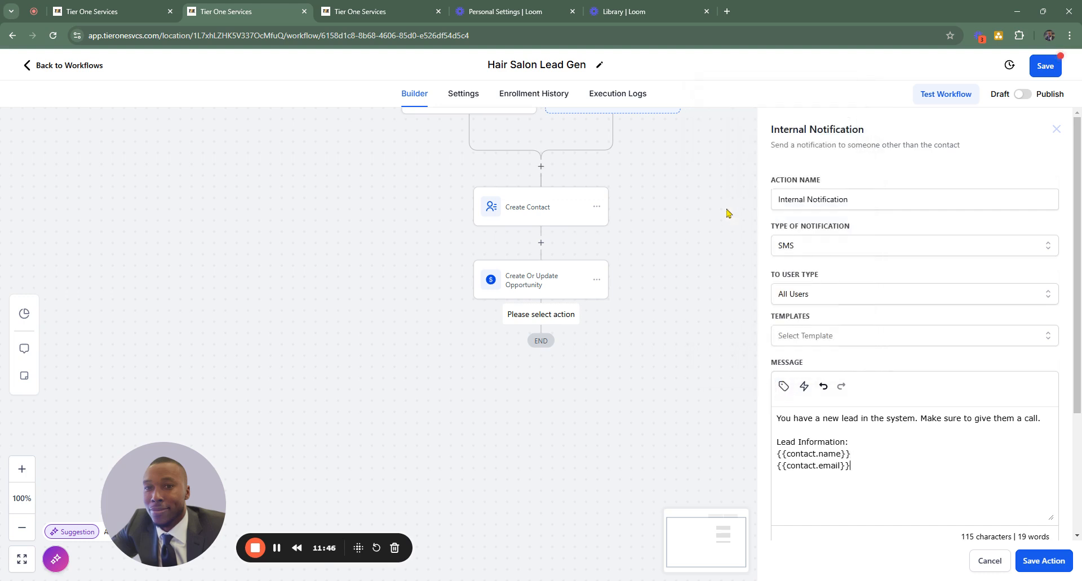
left_click(784, 387)
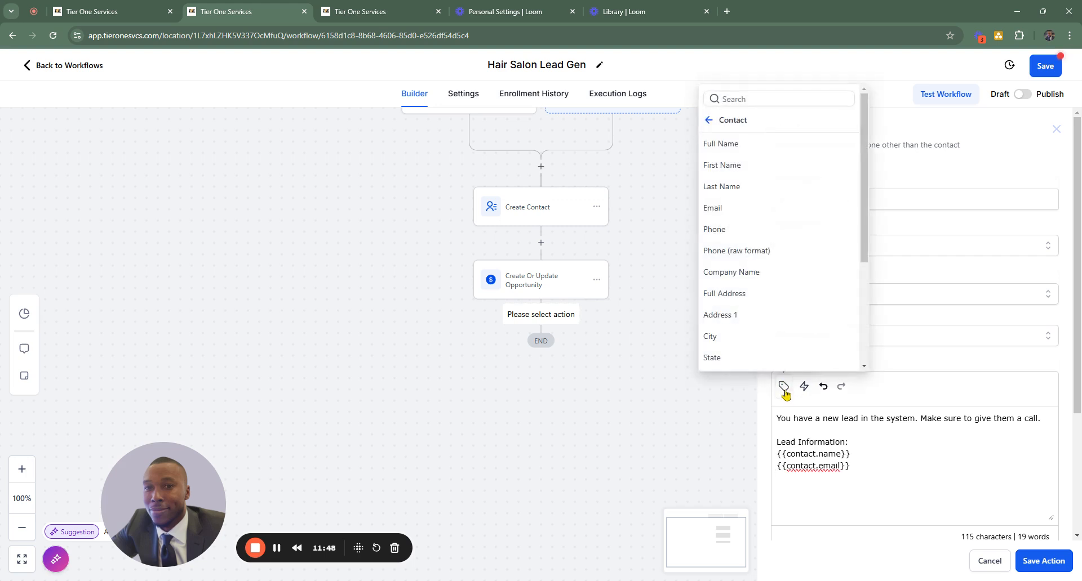
left_click(721, 231)
scroll(907, 472, "down", 2)
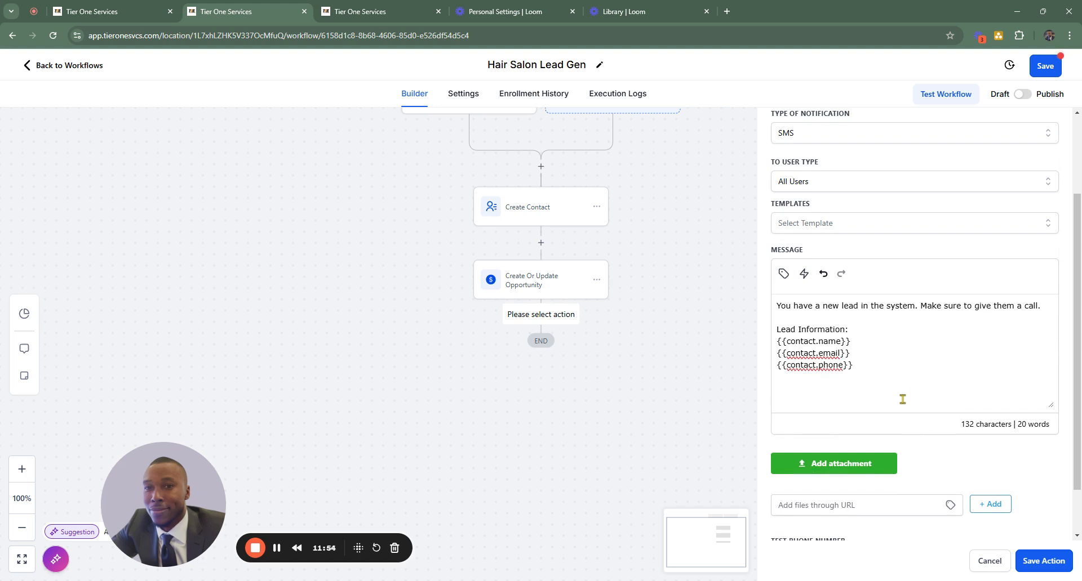
- Add the closing line "Go Win the Business" below the contact values, separated by a blank line
key("Return")
key("Return")
type("Make sur")
key("BackSpace")
key("BackSpace")
key("BackSpace")
key("BackSpace")
key("BackSpace")
key("BackSpace")
key("BackSpace")
key("BackSpace")
type("Go Win the Business")
- Save the internal notification action, leaving the test phone number empty
scroll(862, 366, "down", 1)
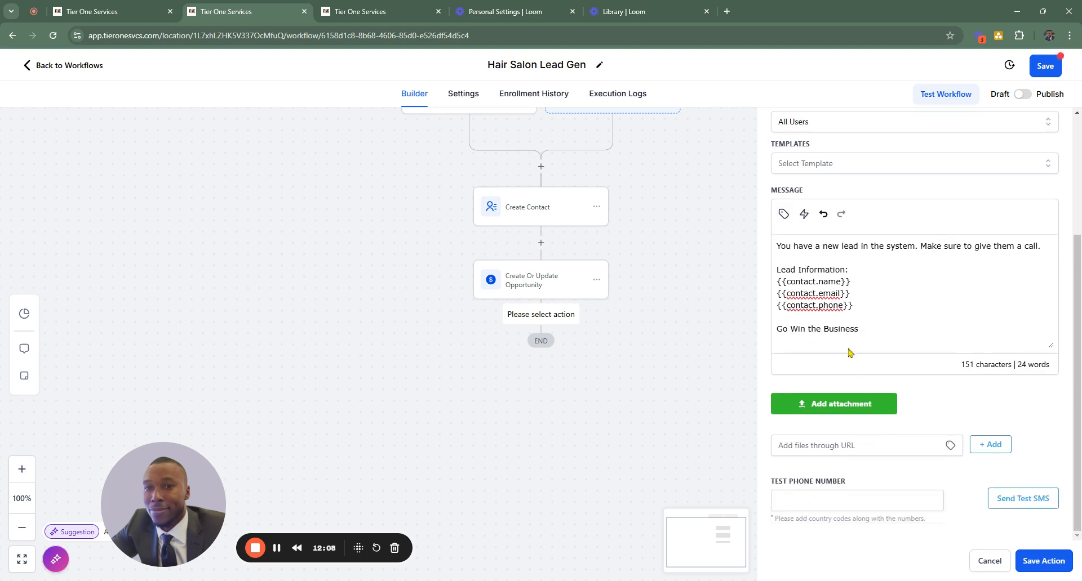
left_click(849, 498)
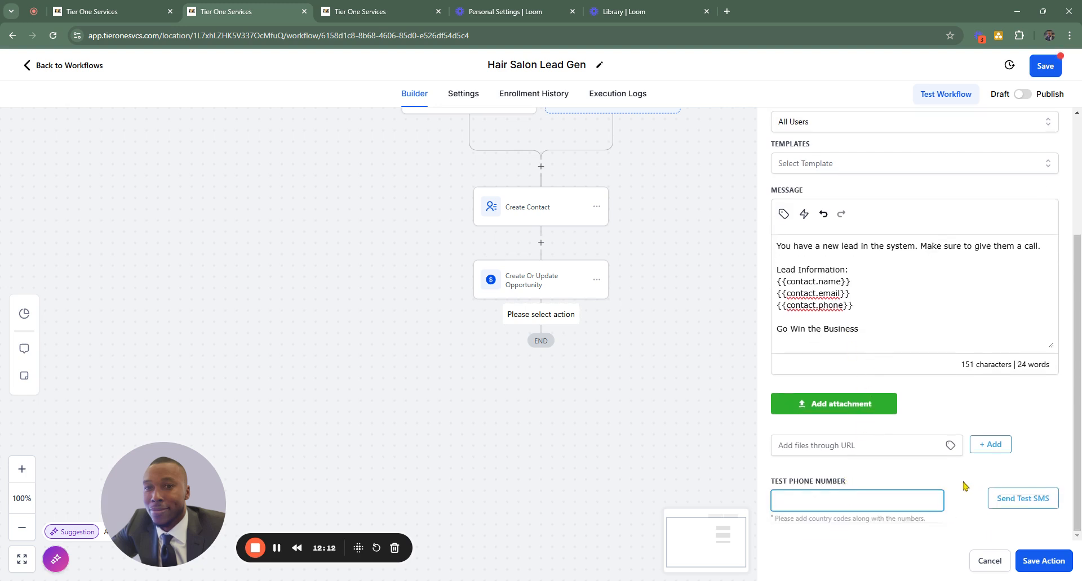
scroll(946, 394, "up", 3)
left_click(1042, 561)
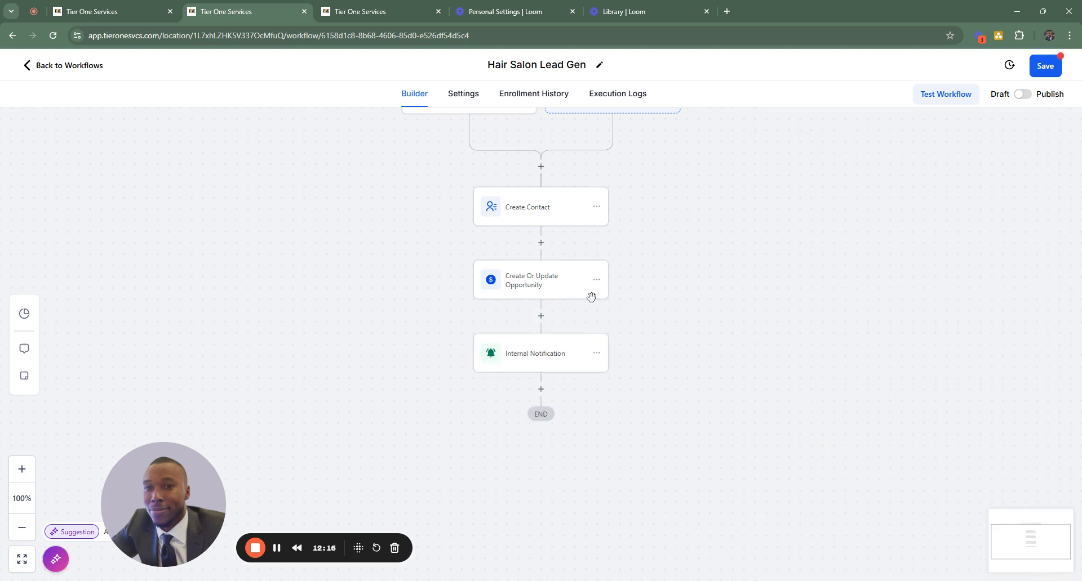
- Add a Send SMS action after the Internal Notification step in the workflow
scroll(581, 315, "down", 1)
left_click(541, 333)
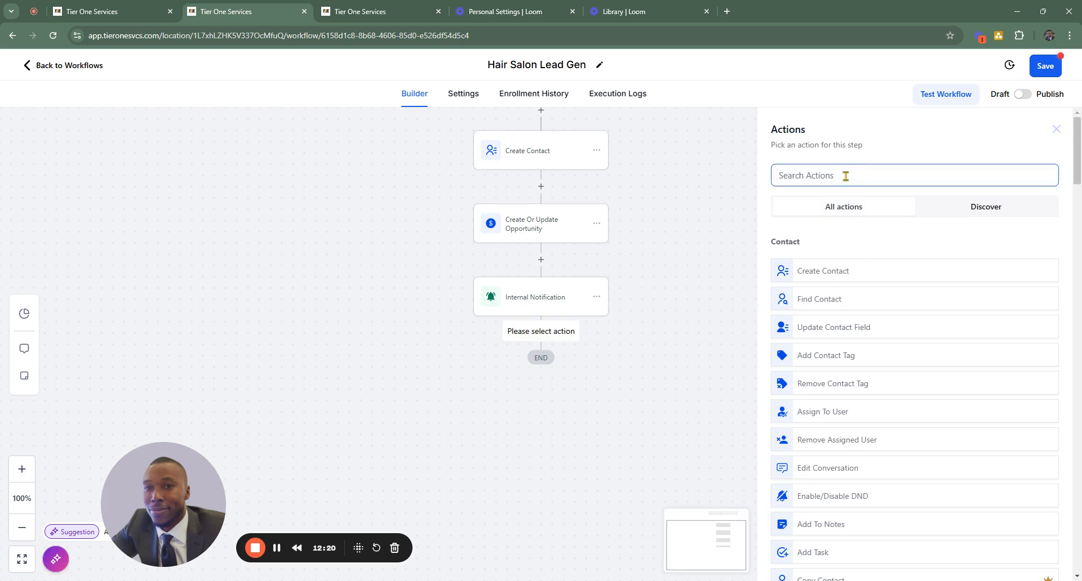
type("send")
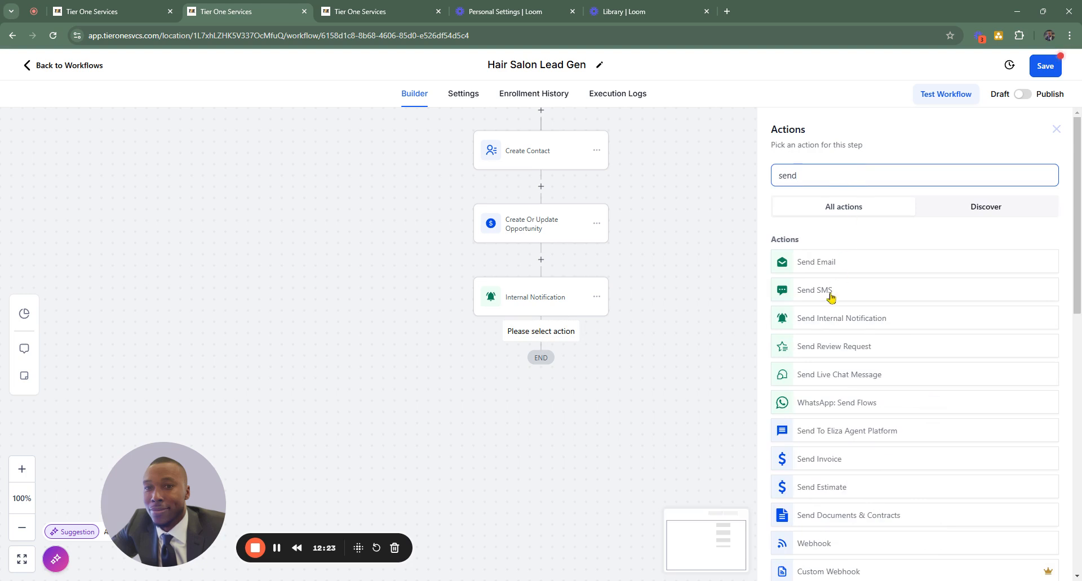
left_click(830, 291)
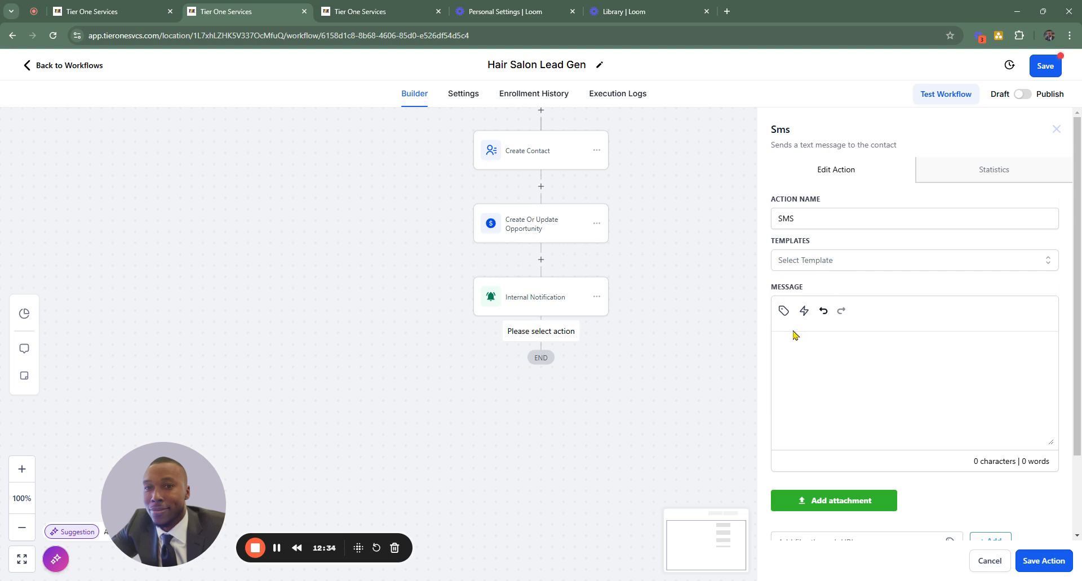
- Start the SMS message with the contact's first name custom value, a comma and a blank line
left_click(784, 311)
left_click(721, 372)
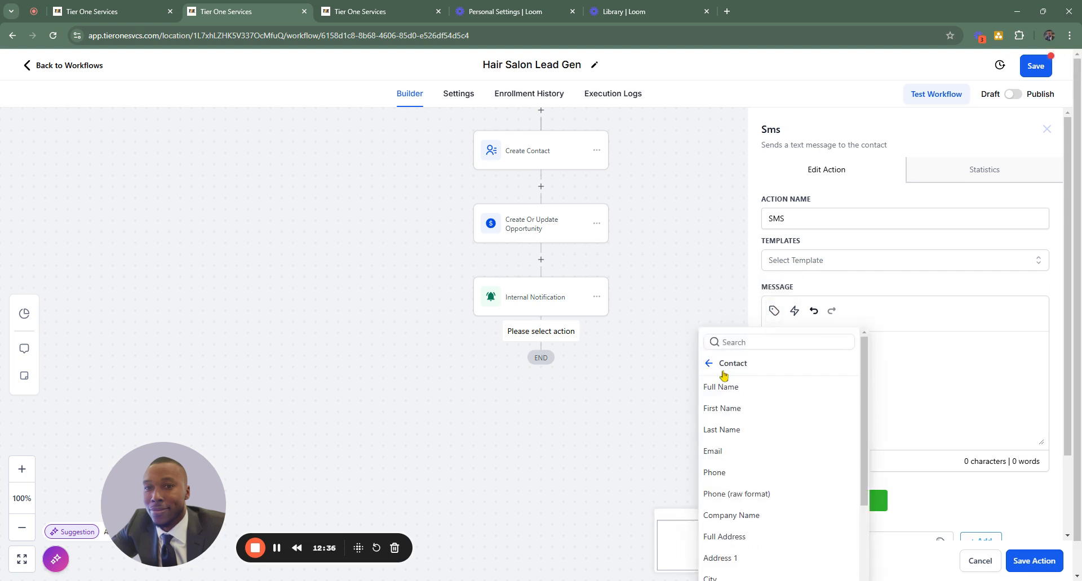
left_click(731, 413)
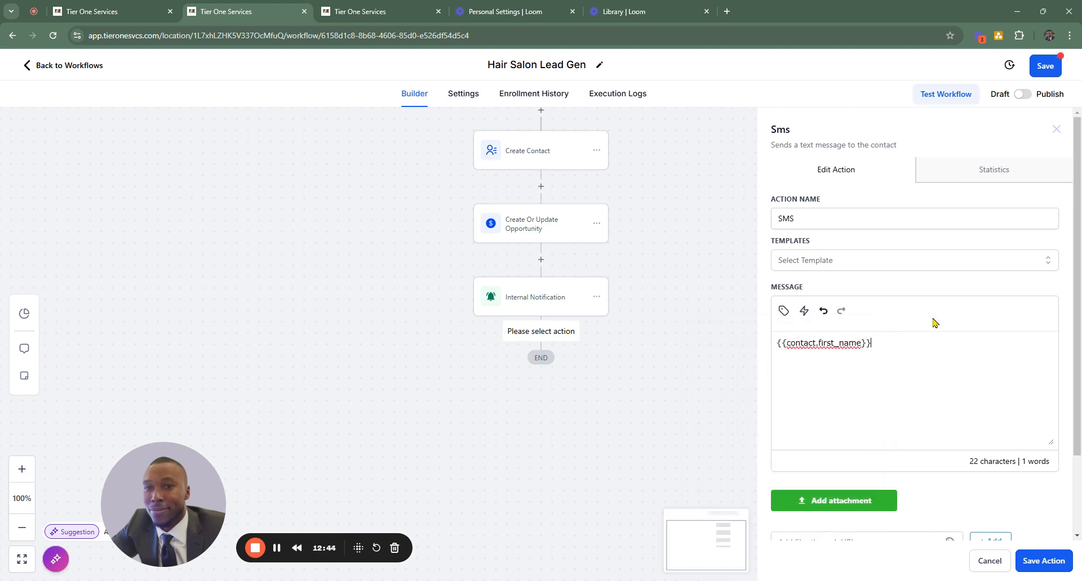
type(",")
key("Return")
key("Return")
- Write "Thank you for taking the time to complete our contact form" below the greeting in the SMS message
type("Thank you for taking the time to ")
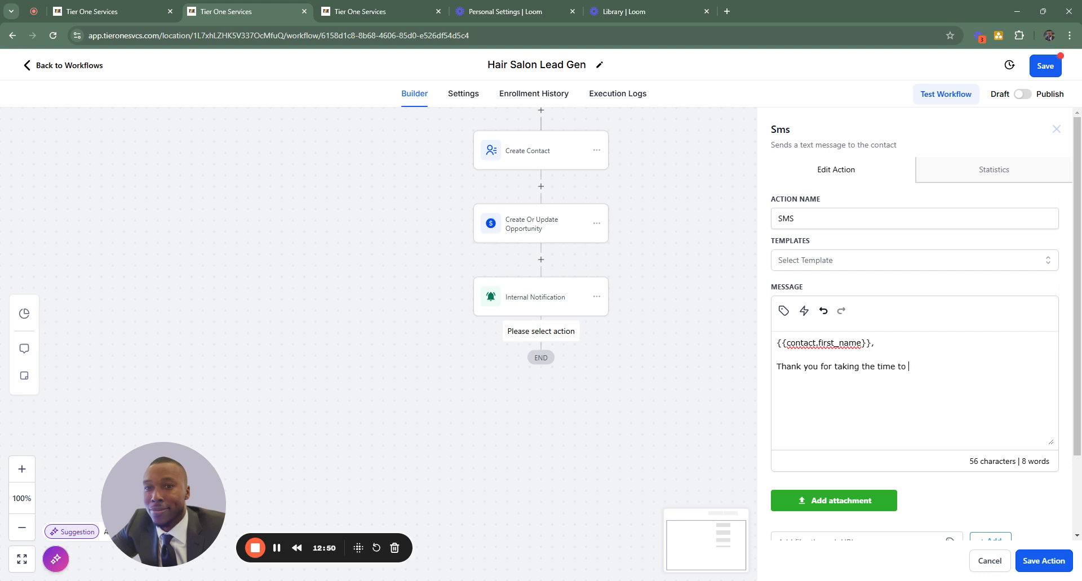
type("complete our contact form")
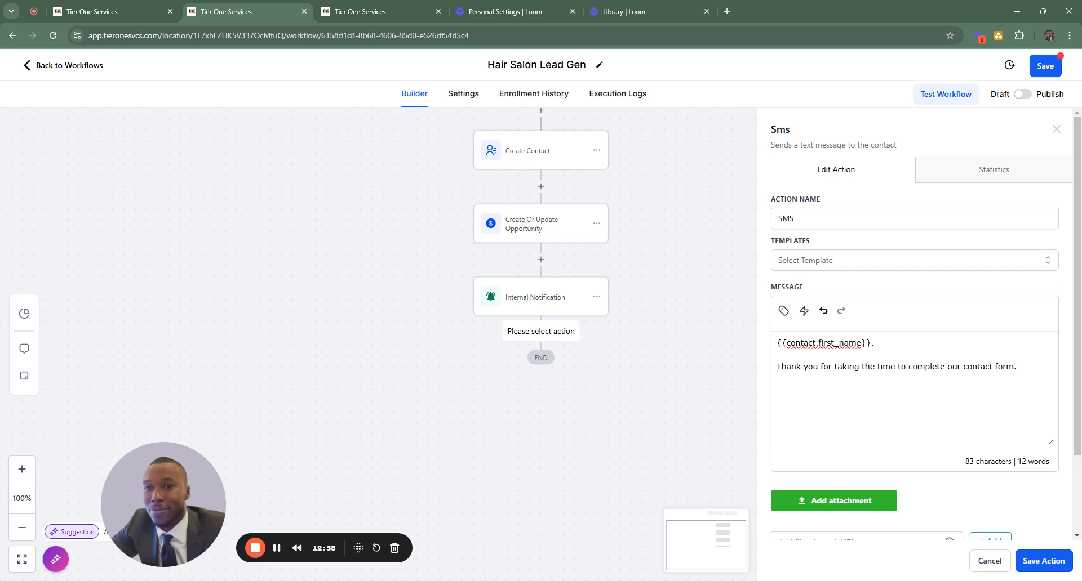
- Continue the paragraph with "We will get with you as soon as possible to discuss you hair makeover!"
type(". We will get with you as soon as possible t")
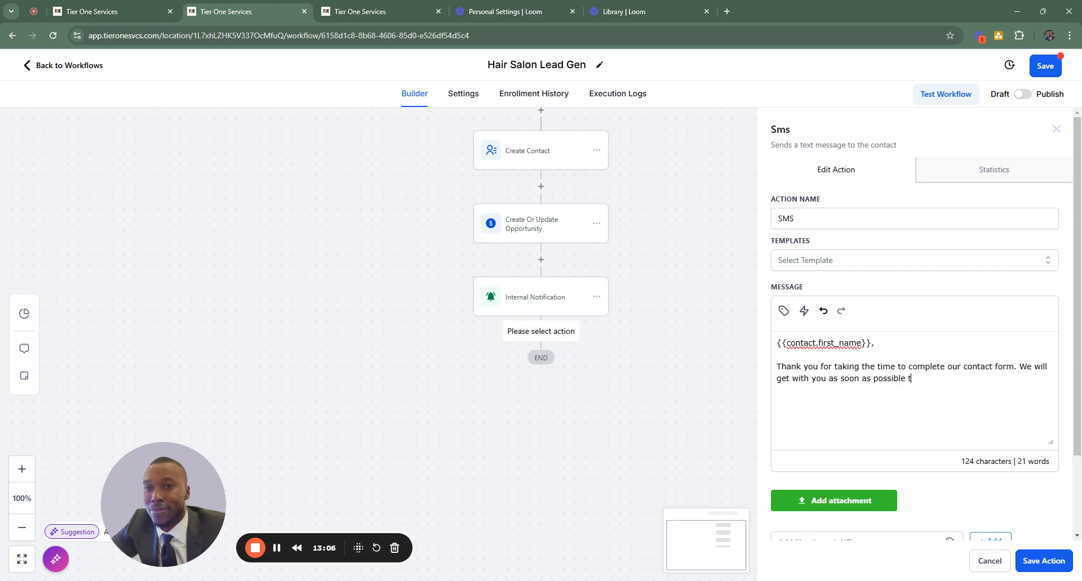
type("o dicuss a")
key("BackSpace")
key("BackSpace")
key("BackSpace")
key("BackSpace")
key("BackSpace")
key("BackSpace")
key("BackSpace")
type("iscyus")
key("BackSpace")
key("BackSpace")
key("BackSpace")
type("uss yo")
type("u hair ")
type("makeover ")
type("In the mean")
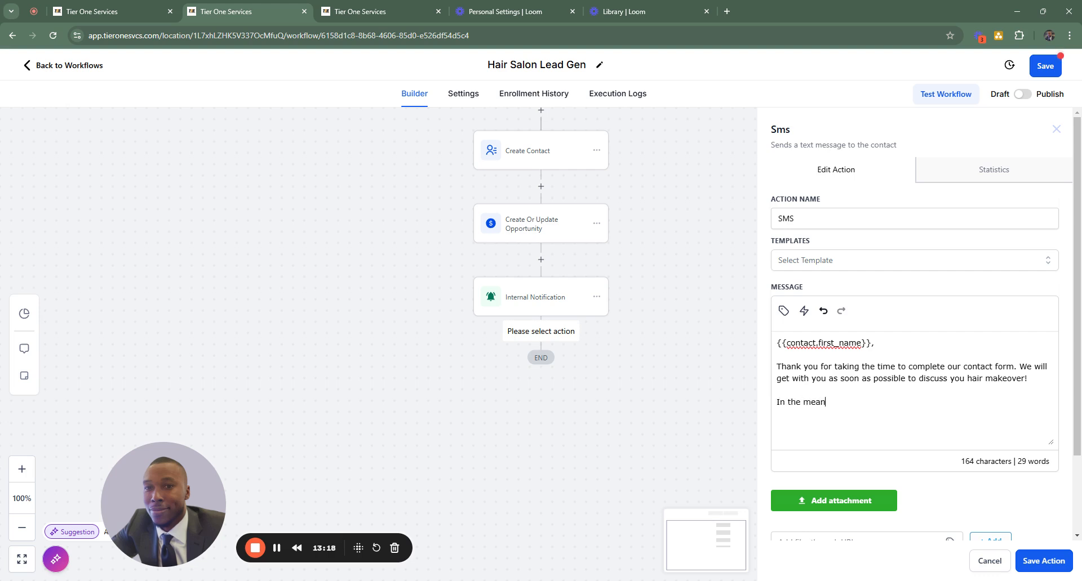
type("time fe")
- Add a new paragraph reading "In the meantime feel free to see a list of our available hair on our site."
key("BackSpace")
key("BackSpace")
type("feel free to see a list of ")
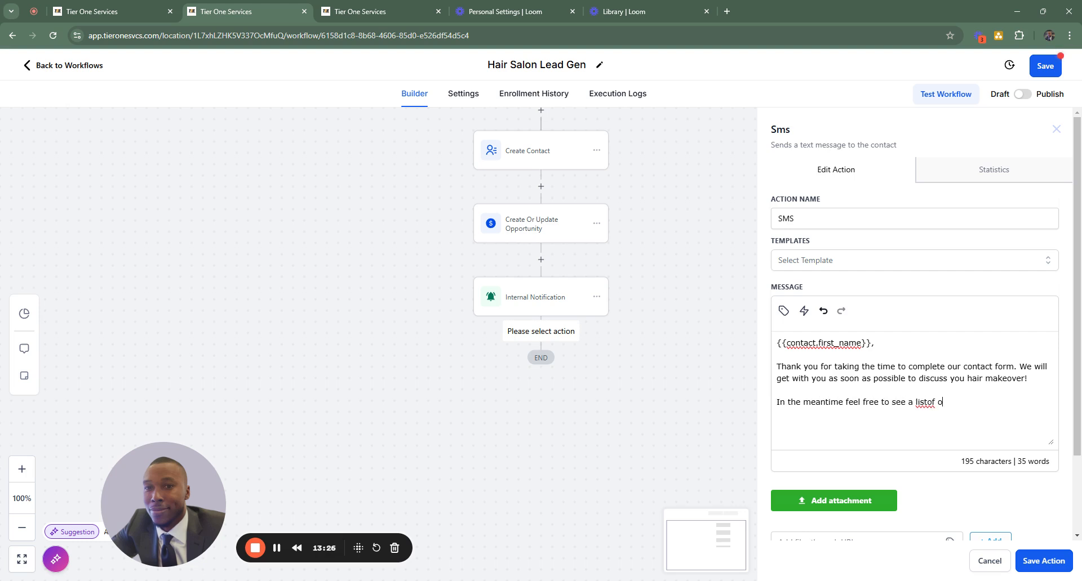
type("our available")
type("hair on our site.")
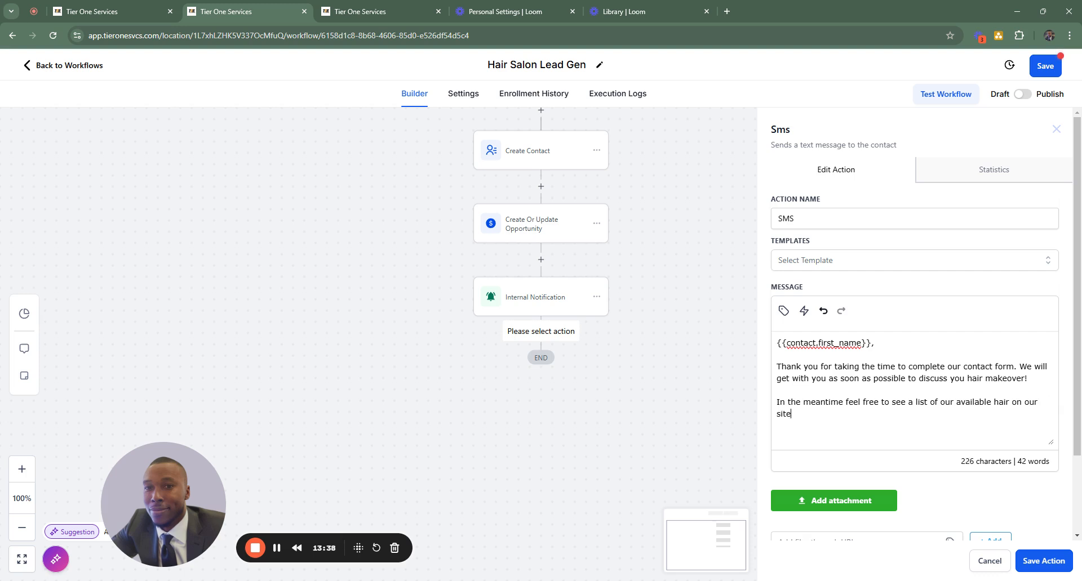
- Insert the account's website custom value at the end of the SMS message and save the action
left_click(783, 311)
left_click(706, 366)
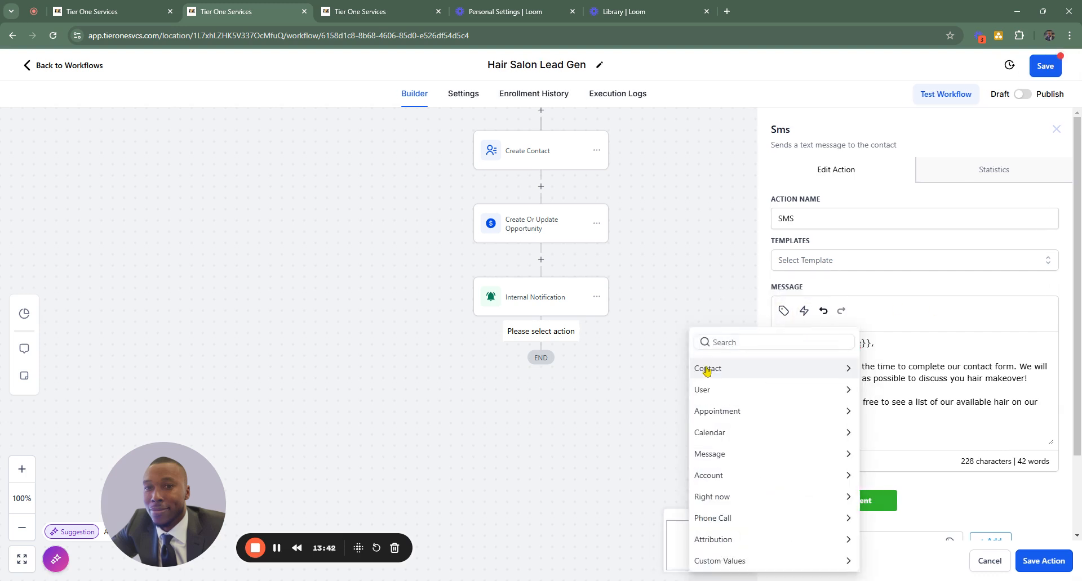
left_click(716, 477)
scroll(716, 482, "down", 4)
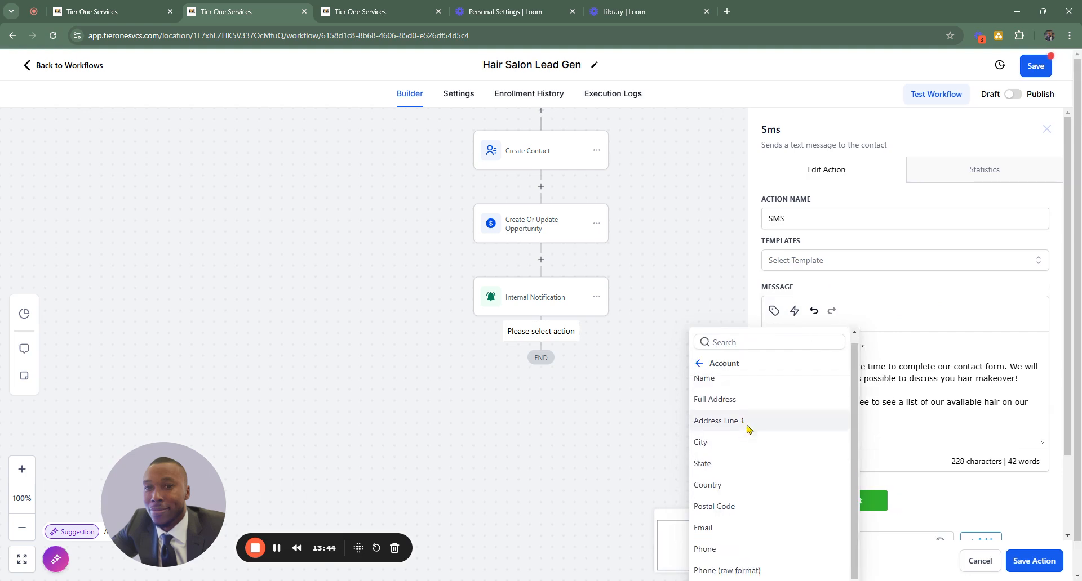
left_click(713, 531)
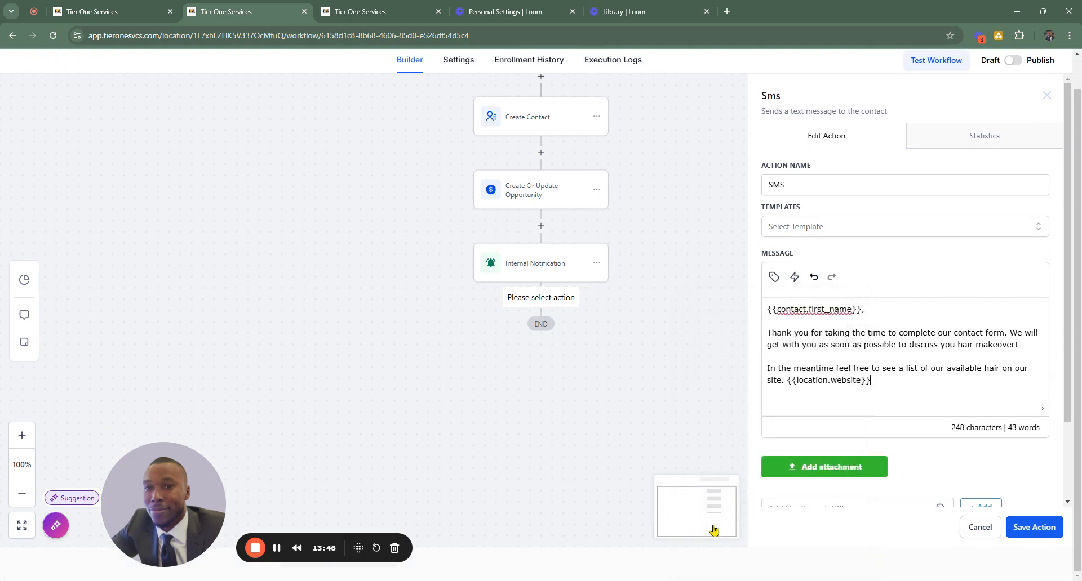
scroll(1026, 473, "down", 2)
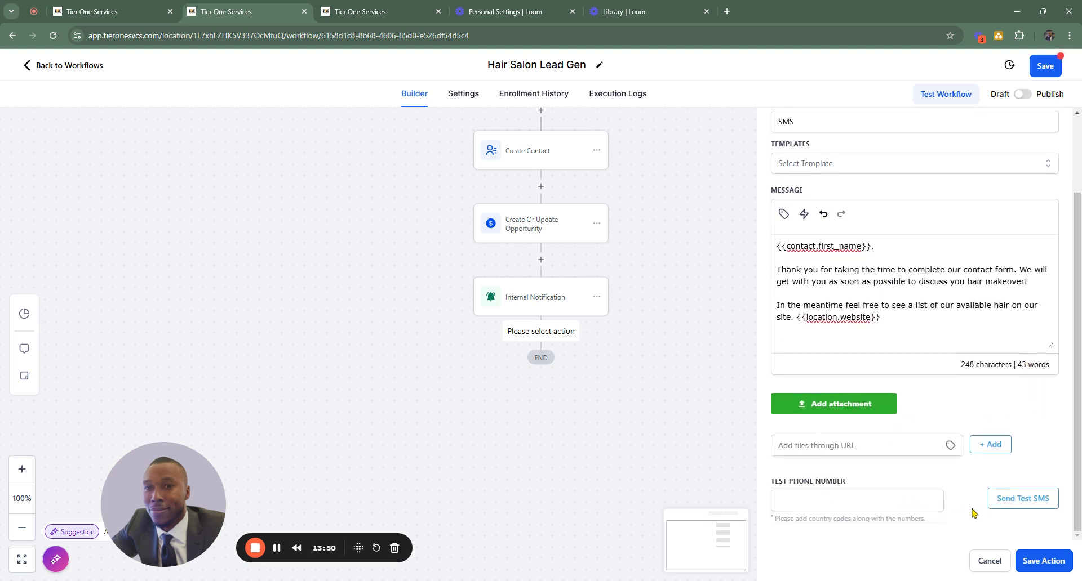
scroll(1029, 467, "up", 2)
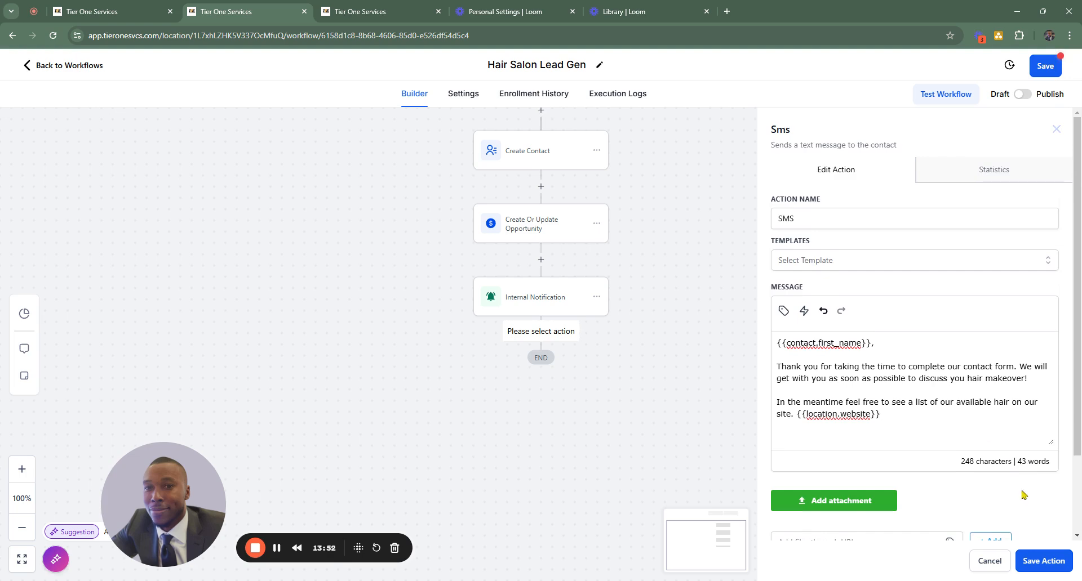
left_click(1042, 560)
- Add a Send Email action after the SMS step in the workflow
scroll(715, 373, "down", 2)
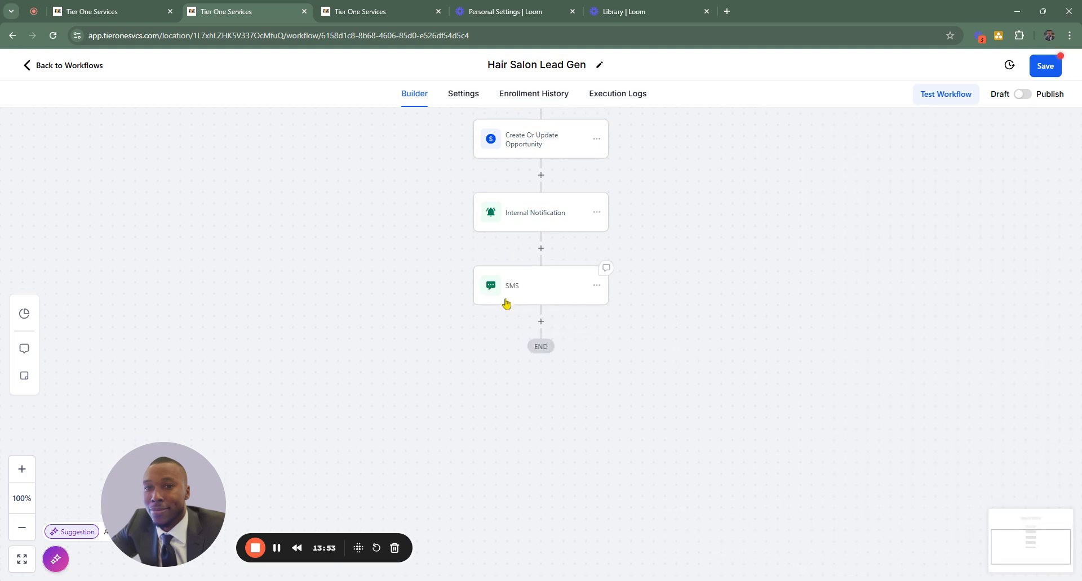
left_click(540, 322)
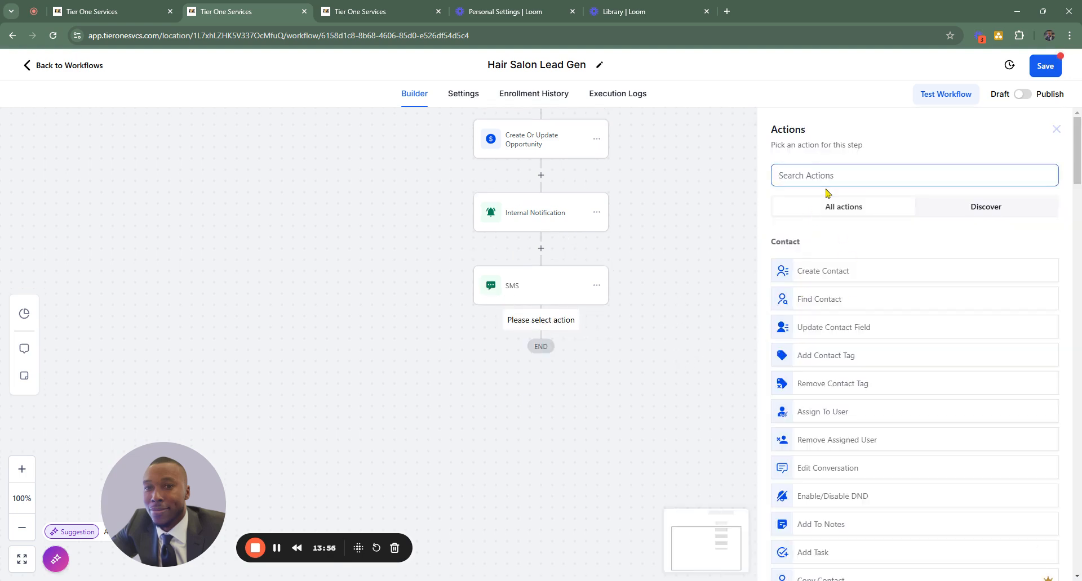
type("send")
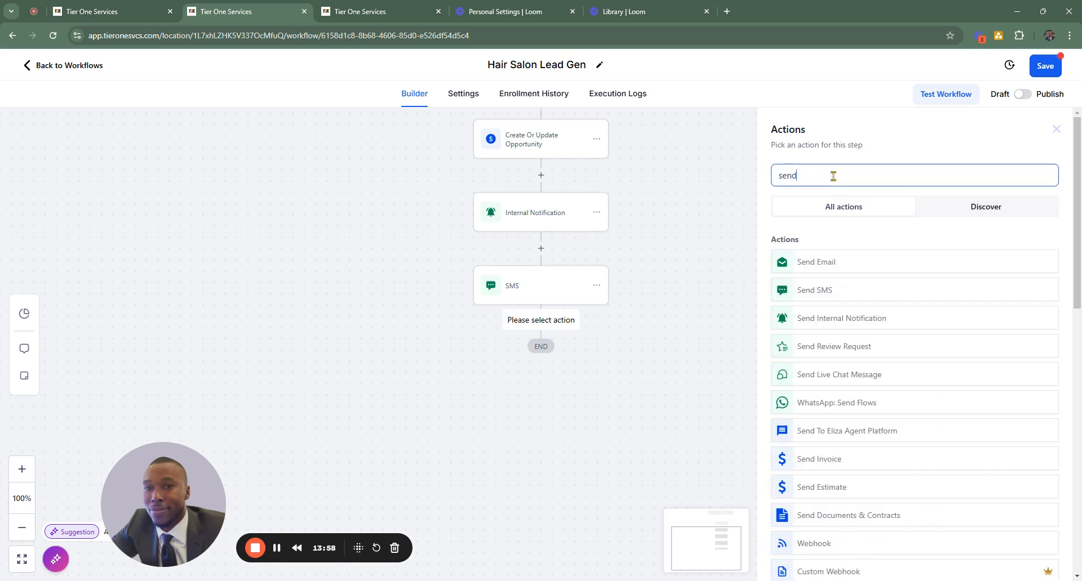
left_click(801, 269)
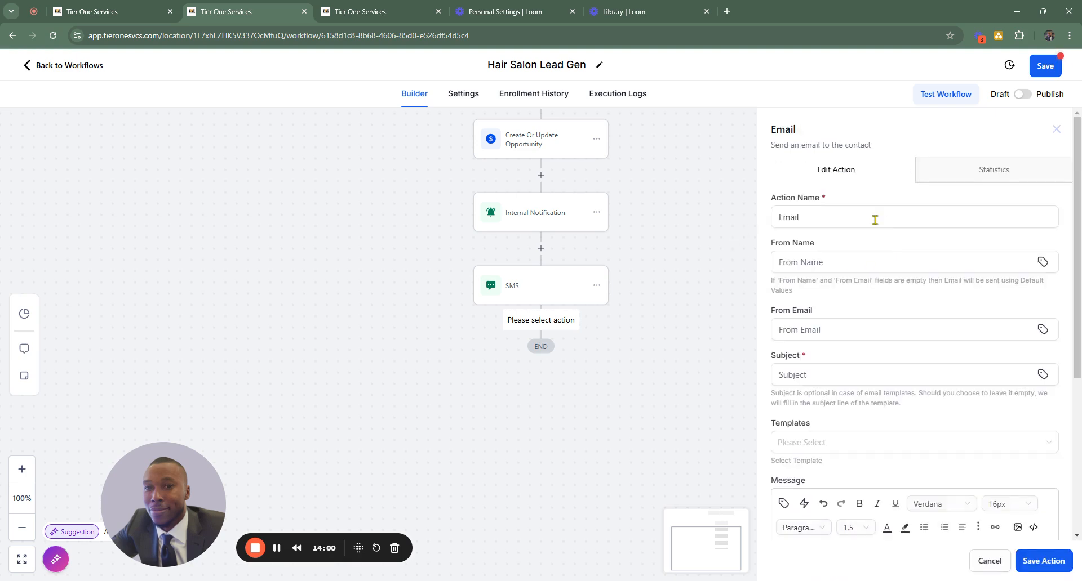
- Rename the email action as "Email to Lead"
double_click(842, 222)
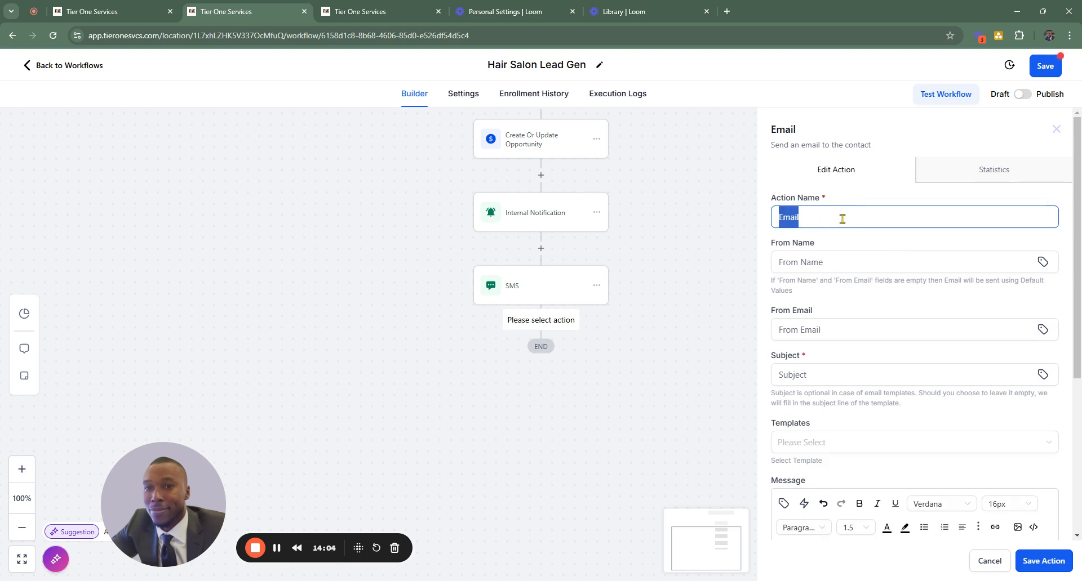
left_click(837, 216)
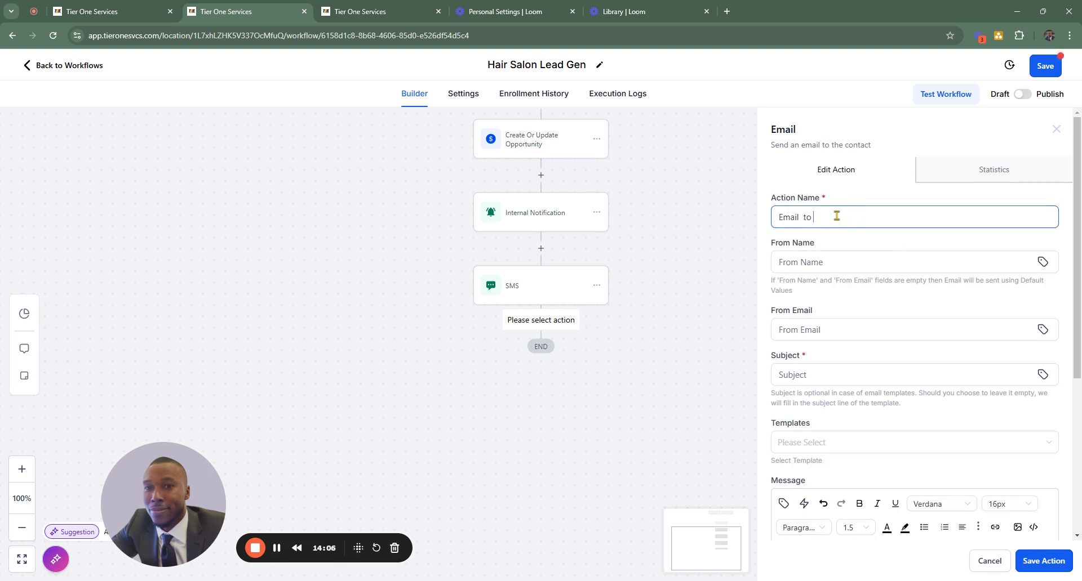
type("to Lead")
- Enter the sender's full name as the email's From Name and set From Email to the account's email custom value
left_click(827, 264)
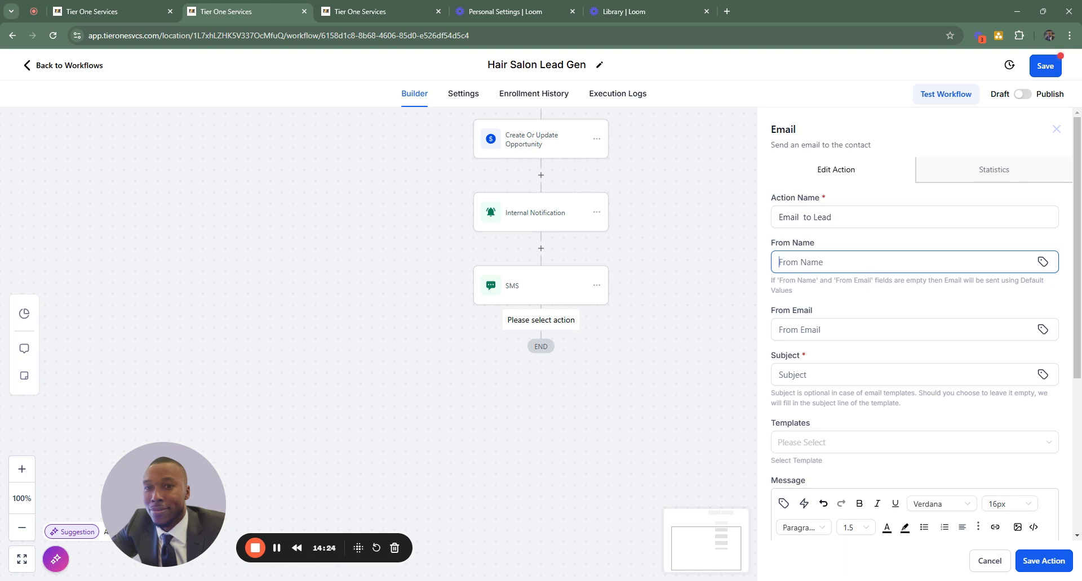
left_click(843, 330)
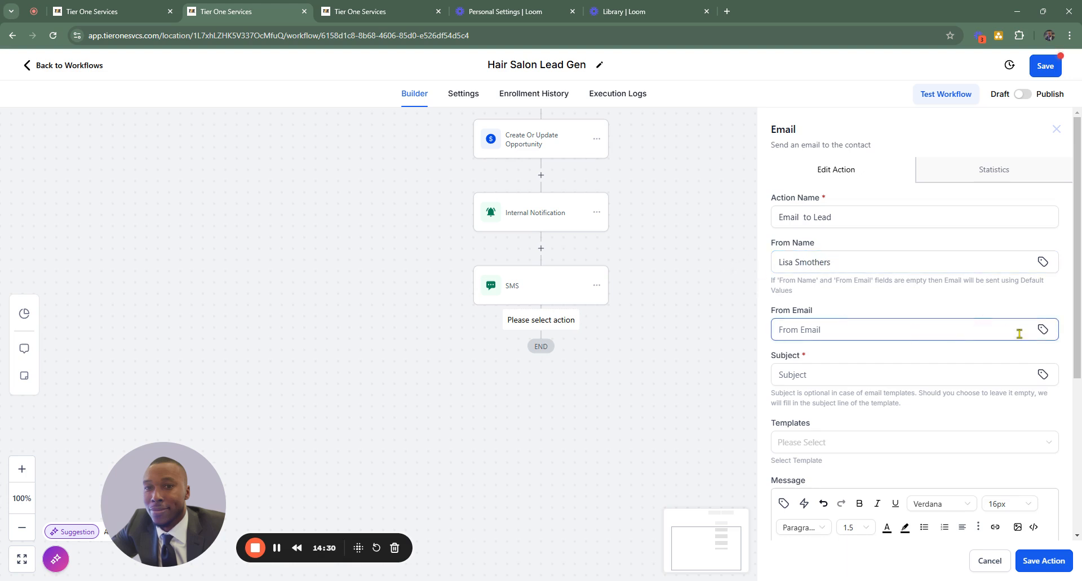
left_click(1040, 329)
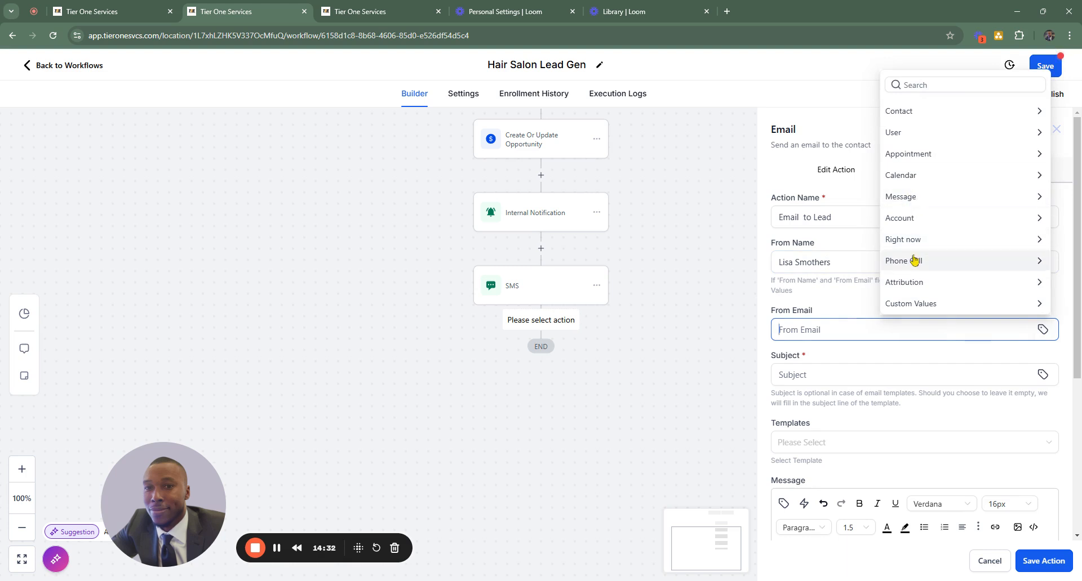
left_click(915, 216)
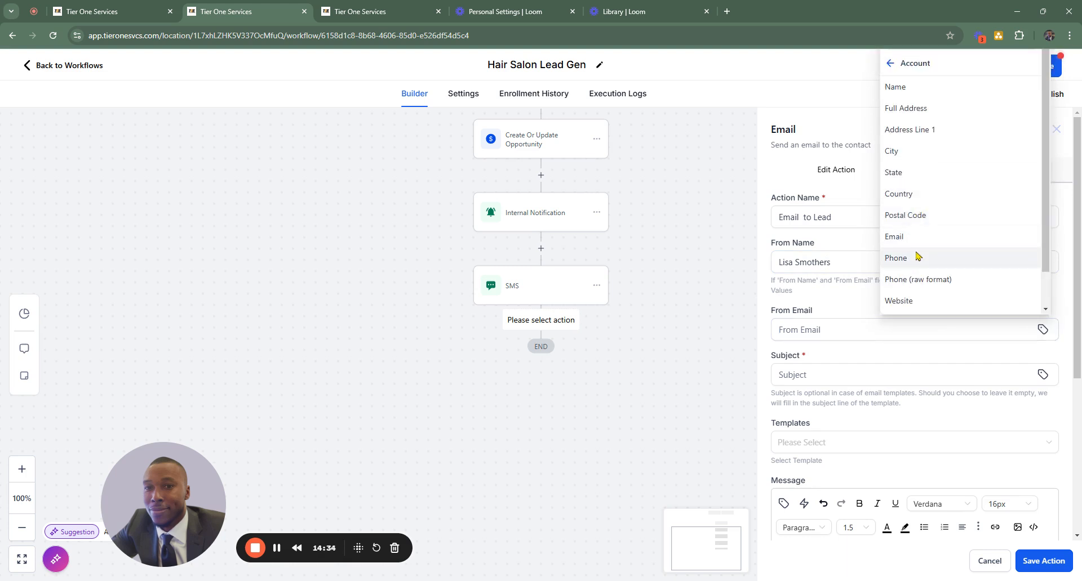
left_click(896, 237)
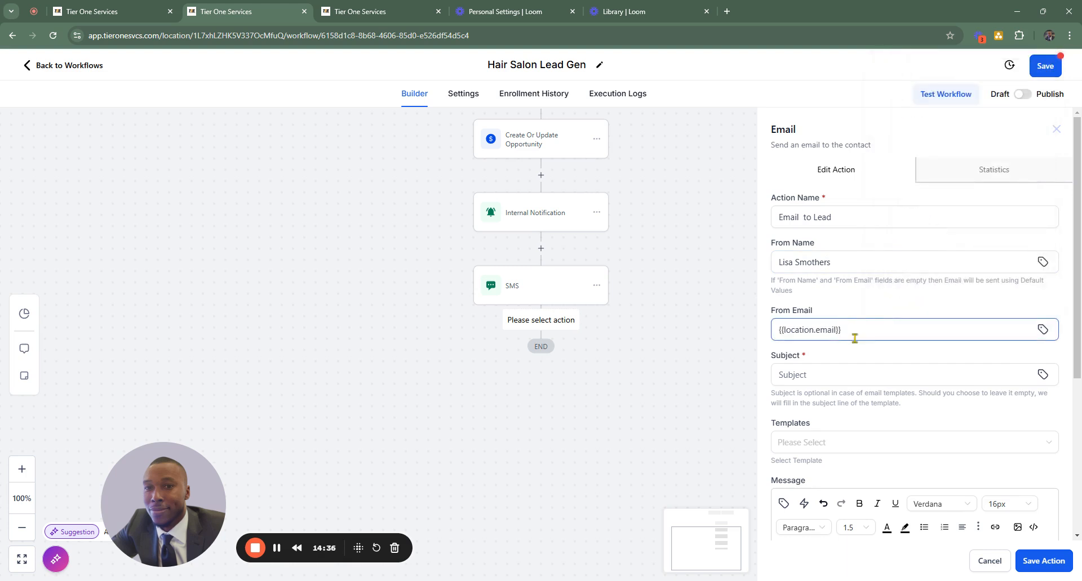
- Insert the contact's first name custom value in the email's subject
scroll(854, 338, "down", 2)
left_click(823, 259)
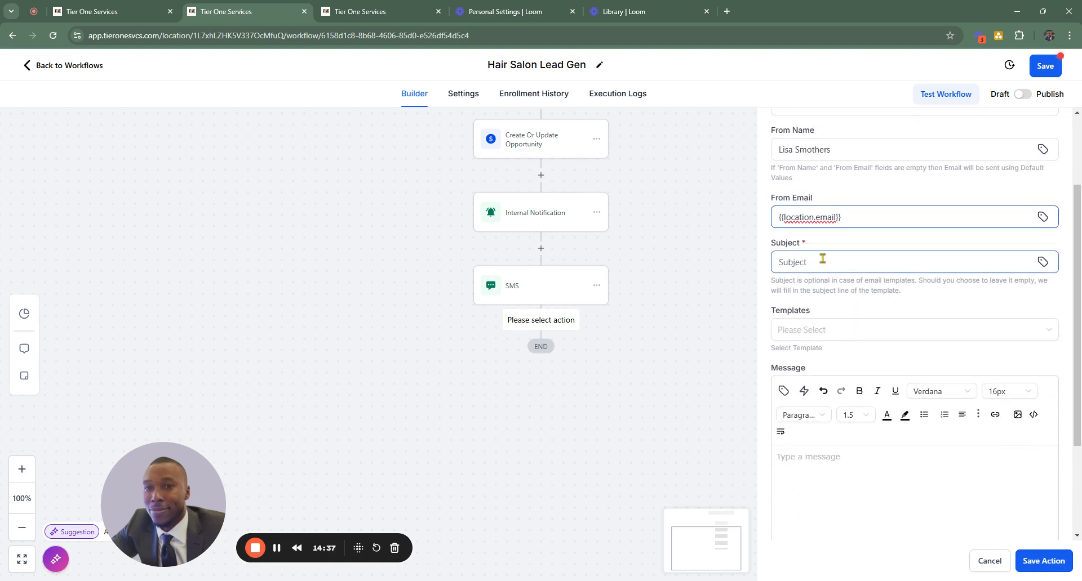
left_click(1044, 262)
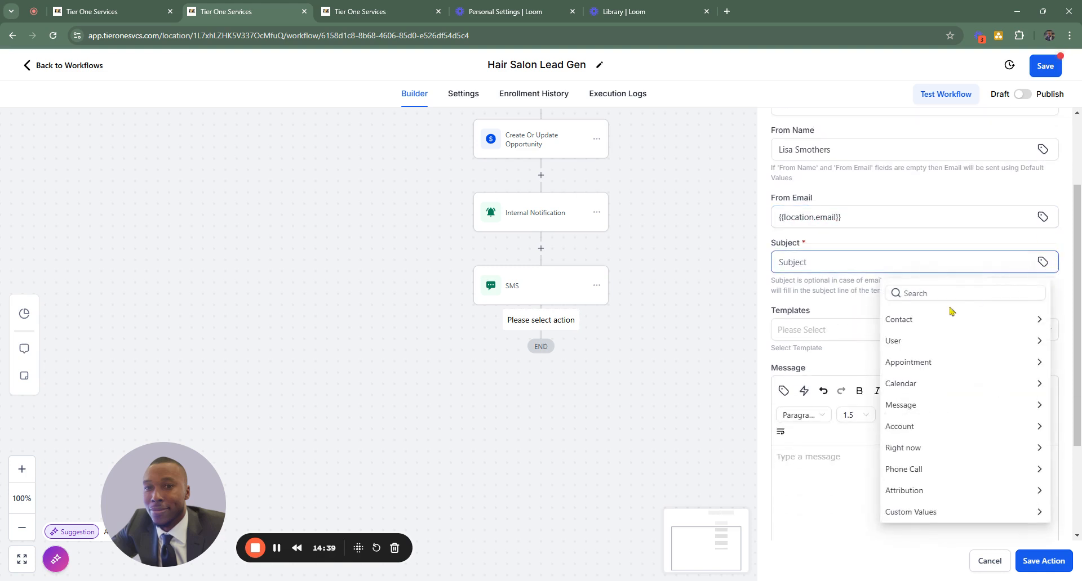
left_click(912, 320)
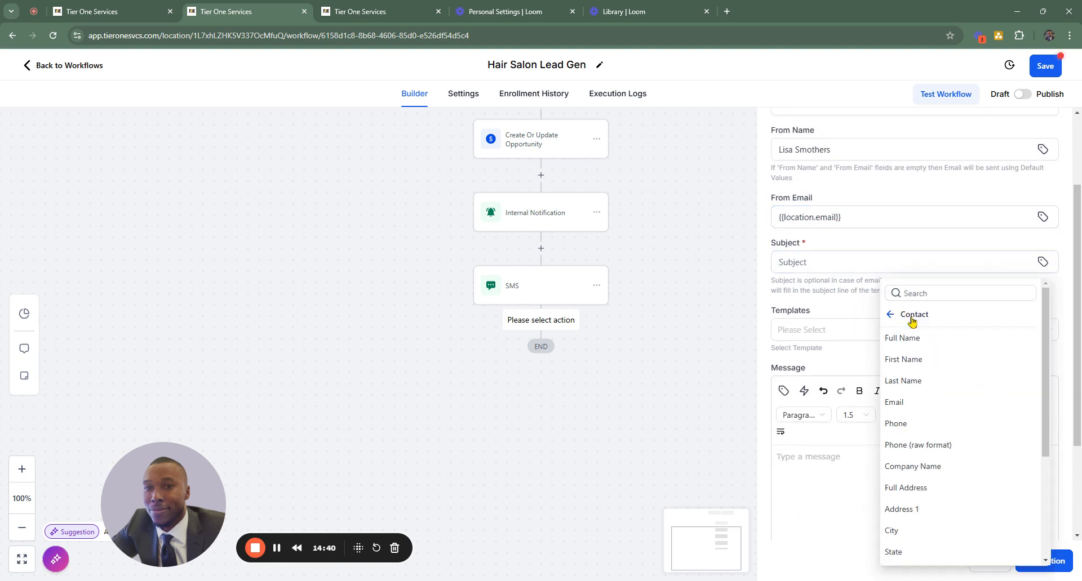
left_click(913, 360)
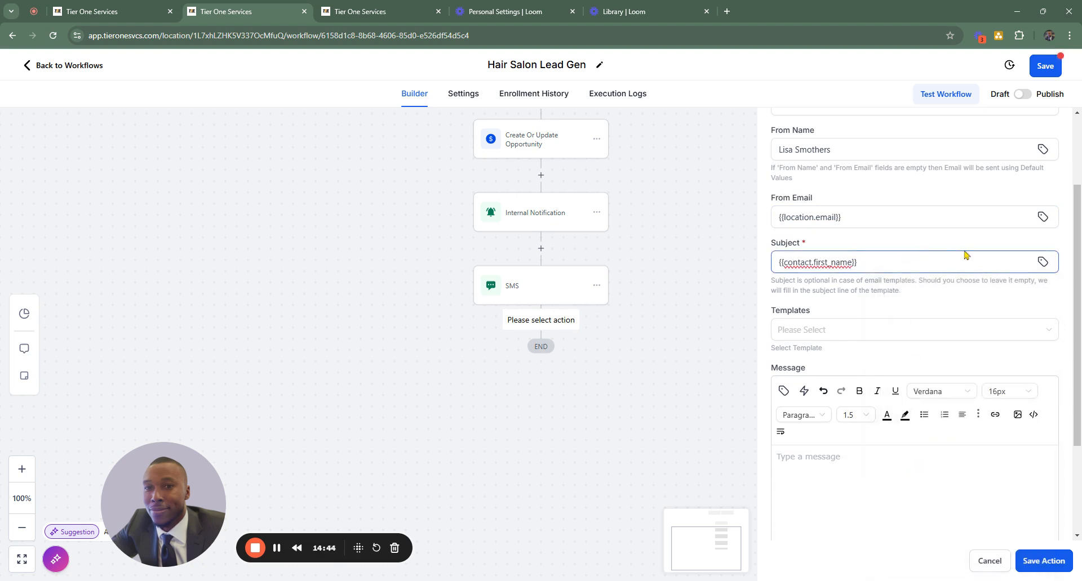
- Complete the email subject after the first name value with ", We have received your contact request!"
type(", We have recieved")
key("BackSpace")
key("BackSpace")
key("BackSpace")
key("BackSpace")
key("BackSpace")
key("BackSpace")
type("ived your")
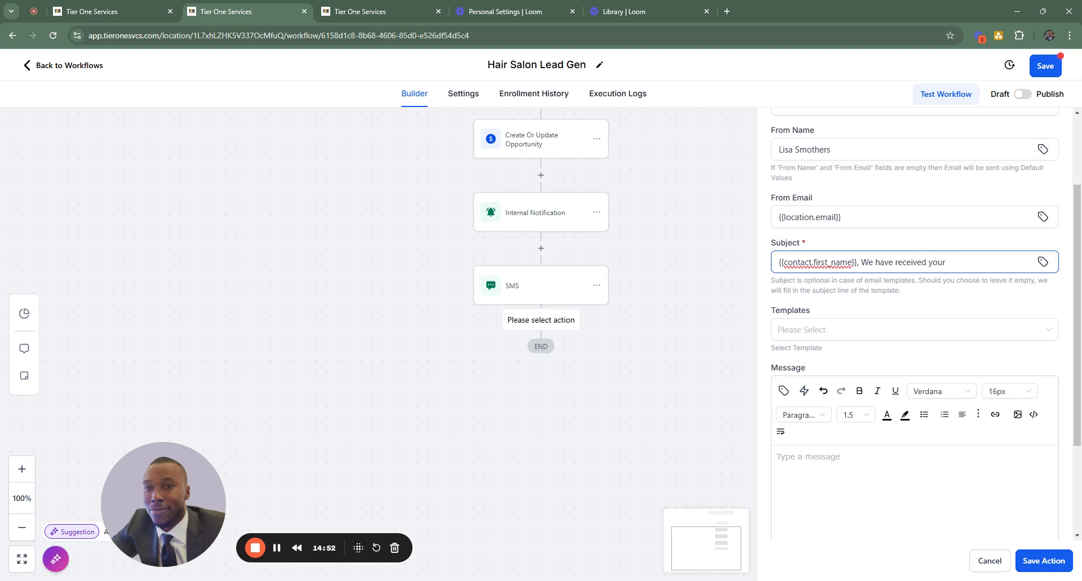
type(" contact request!")
- Begin the email message with the contact's first name custom value followed by a comma, without using a template
left_click(820, 333)
left_click(855, 315)
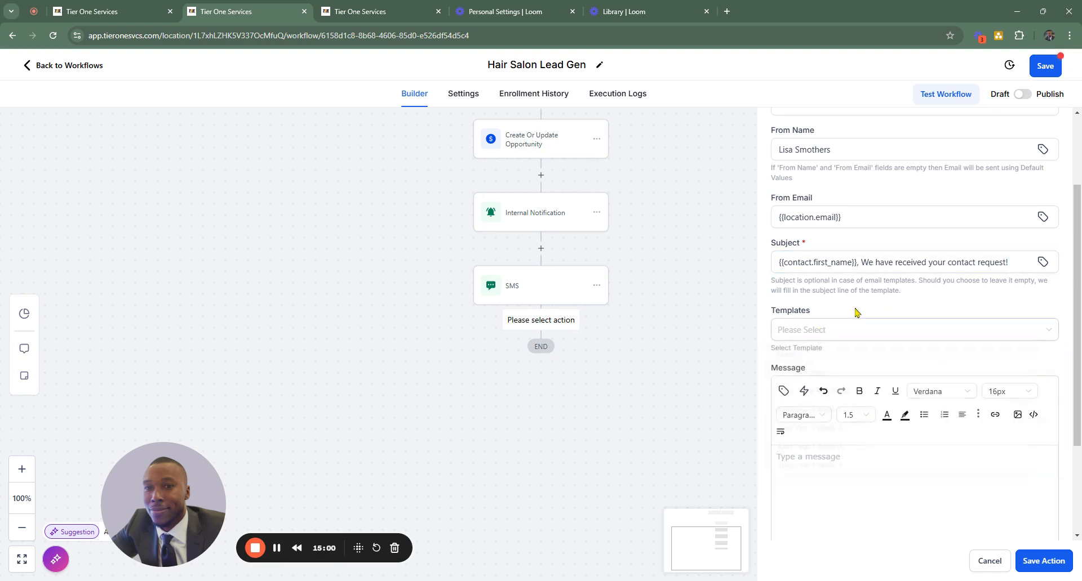
scroll(800, 345, "down", 2)
left_click(801, 344)
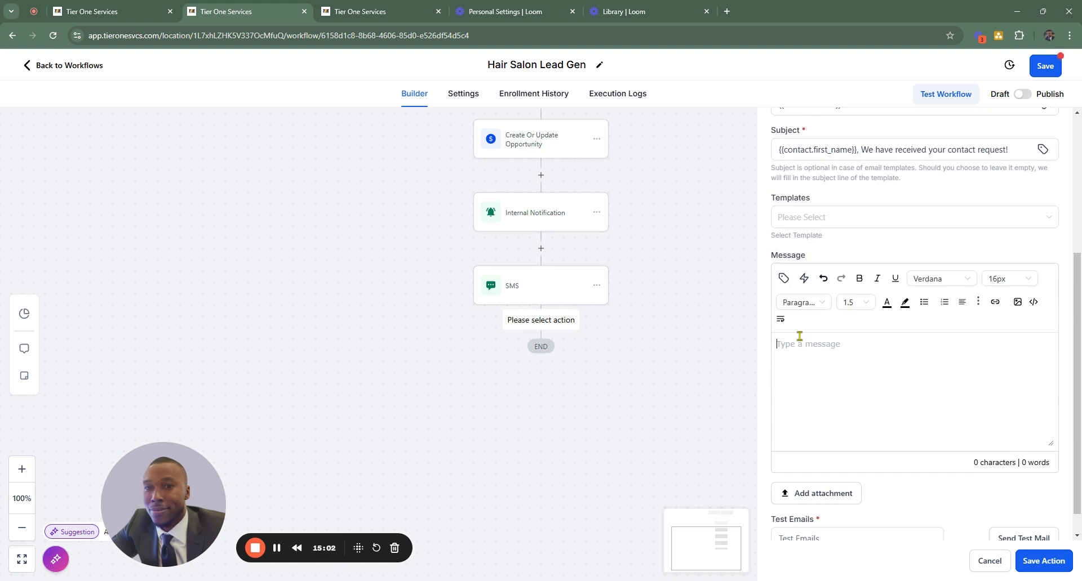
left_click(783, 280)
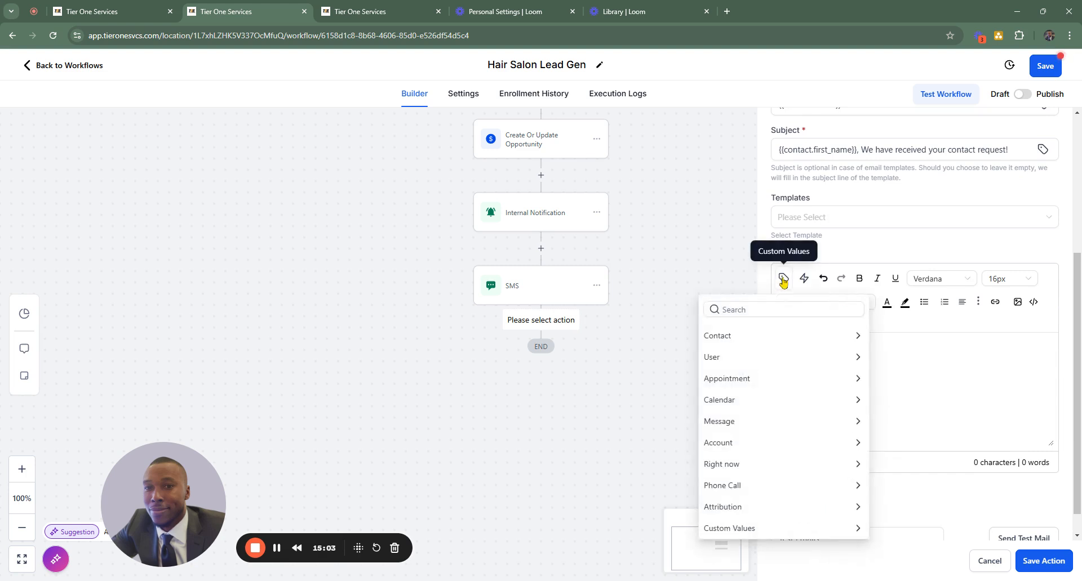
left_click(728, 337)
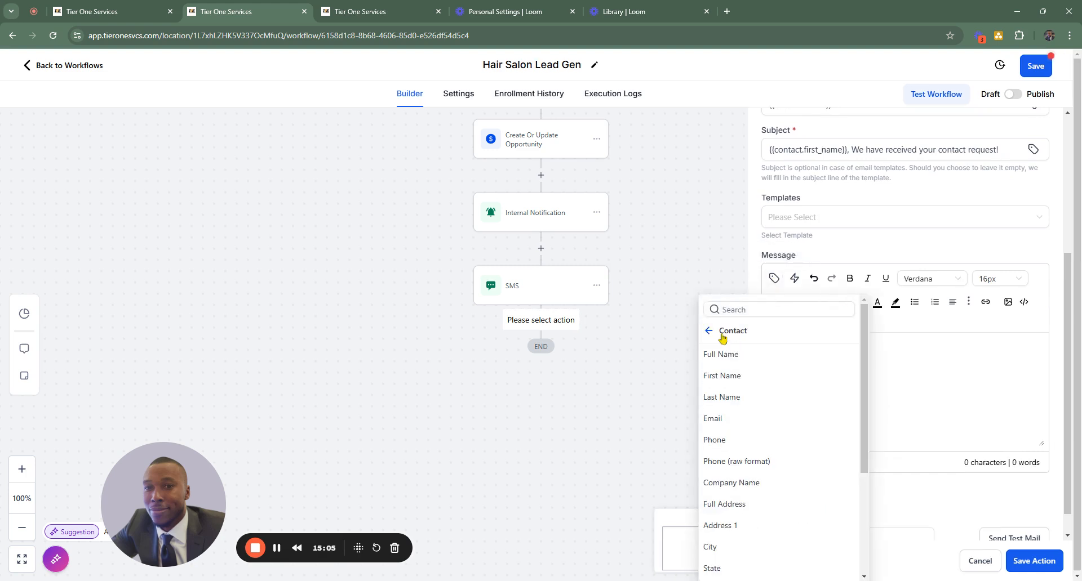
left_click(732, 376)
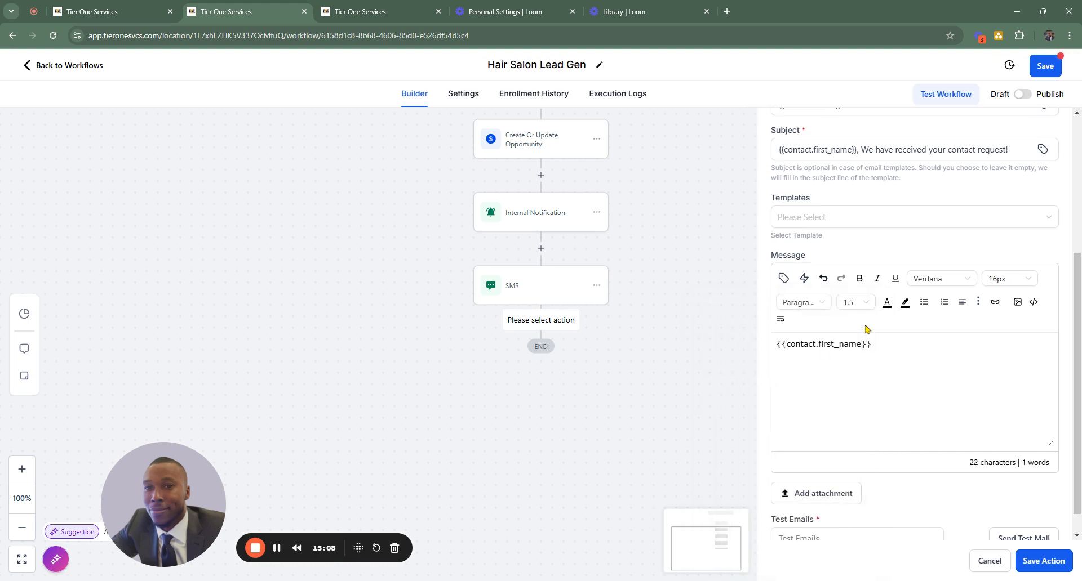
type(",")
key("Return")
- Write below the greeting: "Thank you for reaching out about our services. A member of our team will contact you shortly to discuss your hair needs."
type("Thank you for")
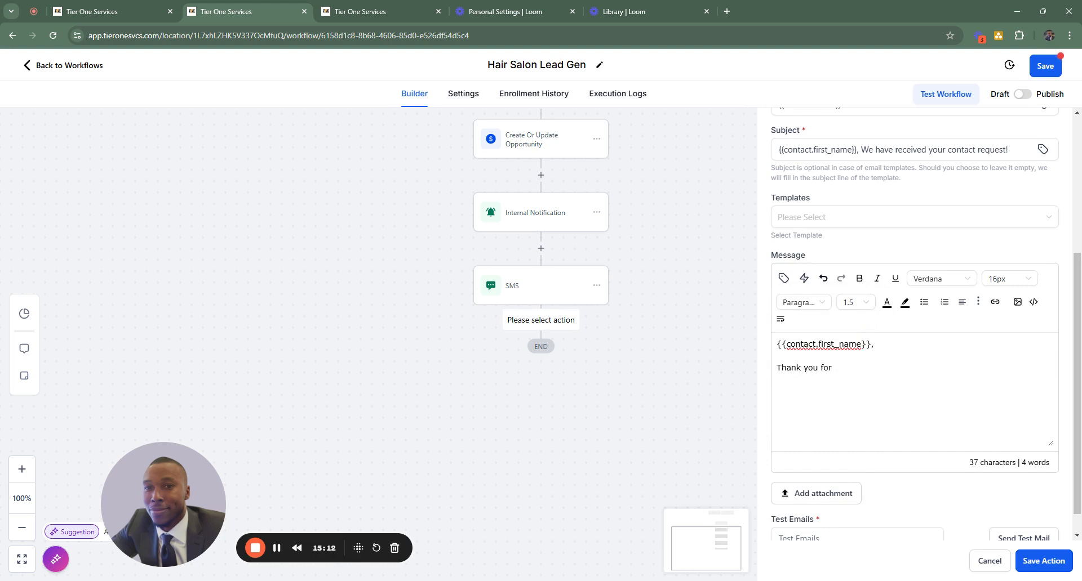
type(" reaching out about our serv")
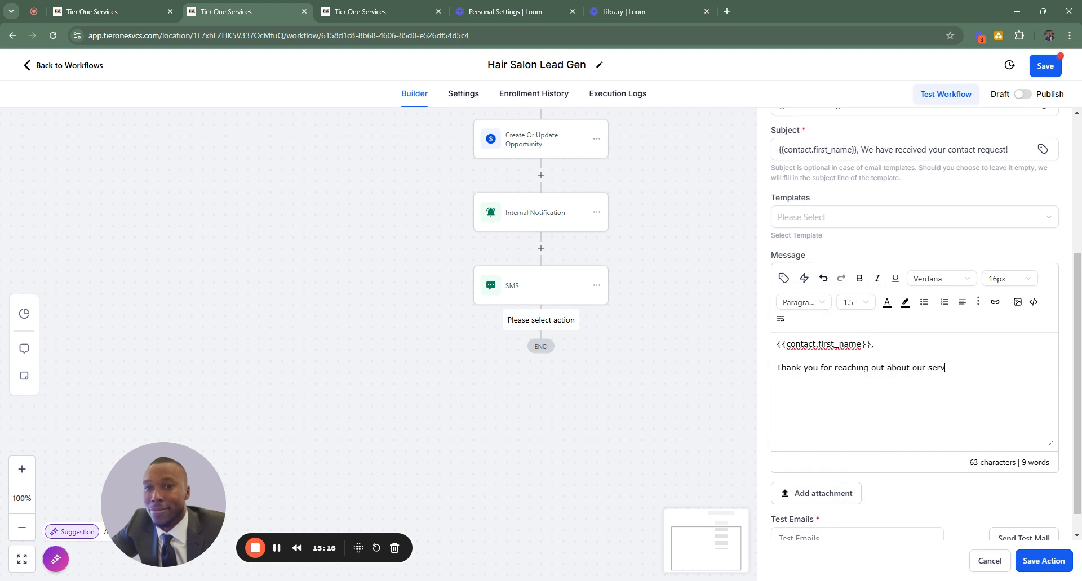
type("ices. A member of our tea")
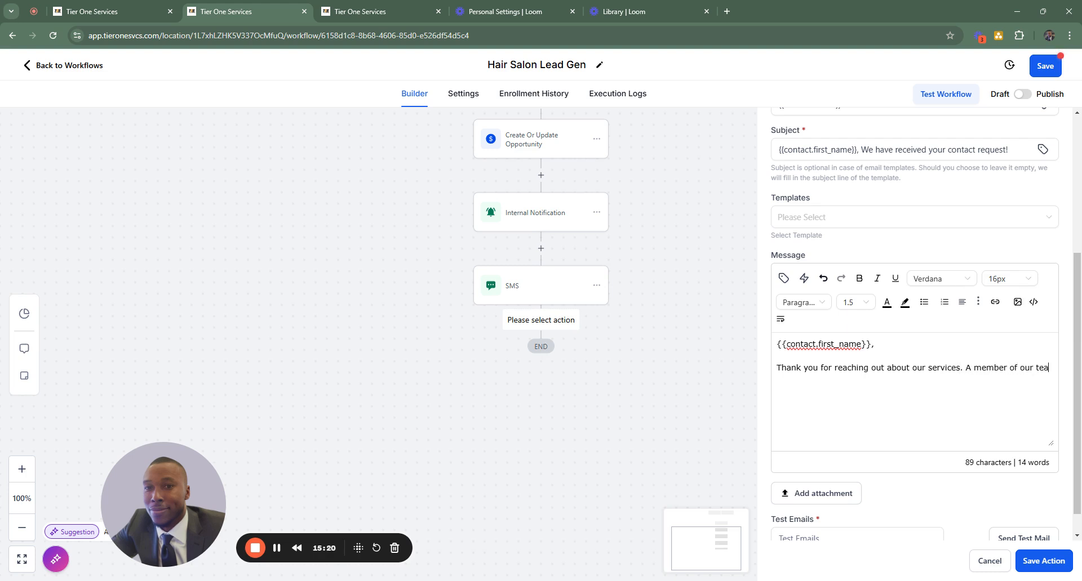
type("m will contact you shortly to ")
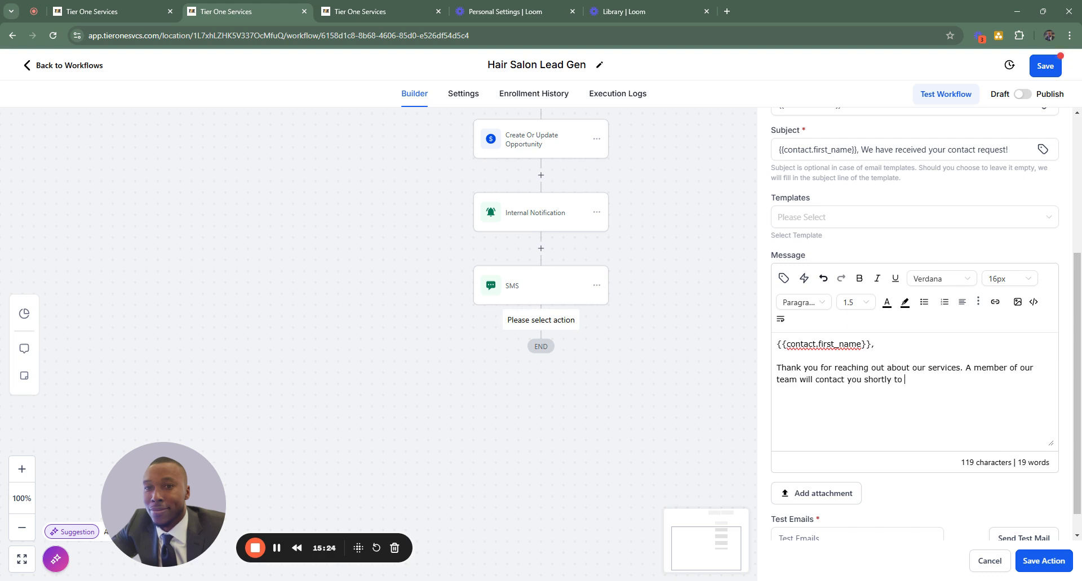
type("discuss your hair needs.")
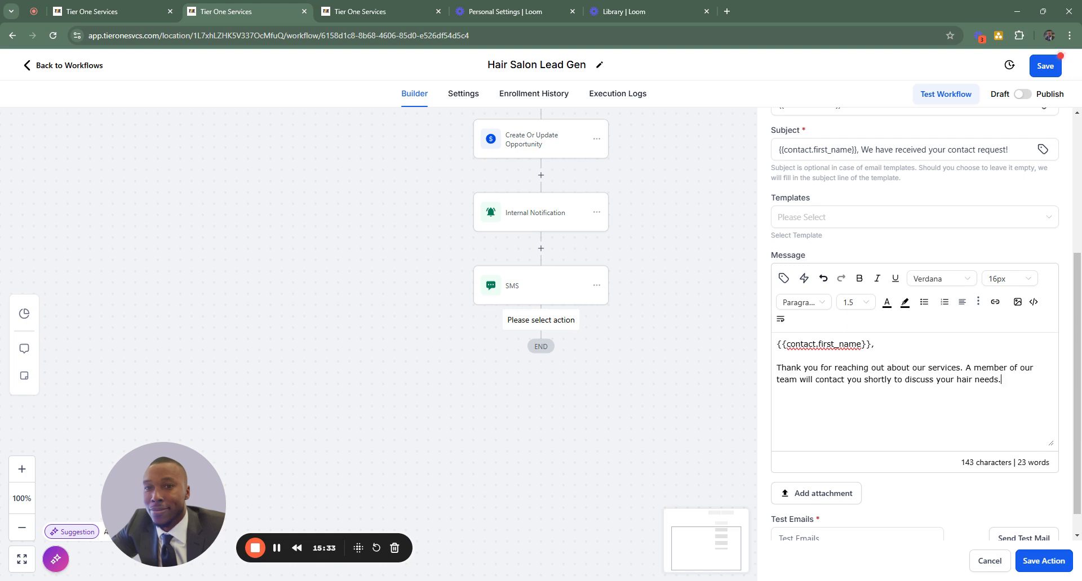
- Insert the account's name and full address custom values on separate lines below the email's body text
scroll(901, 329, "down", 1)
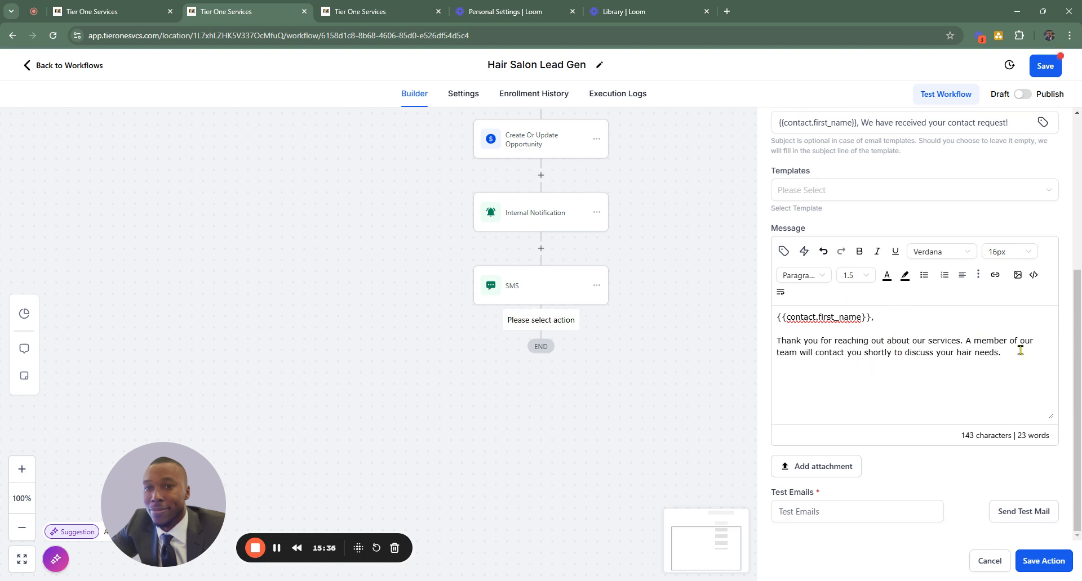
left_click(783, 251)
left_click(724, 308)
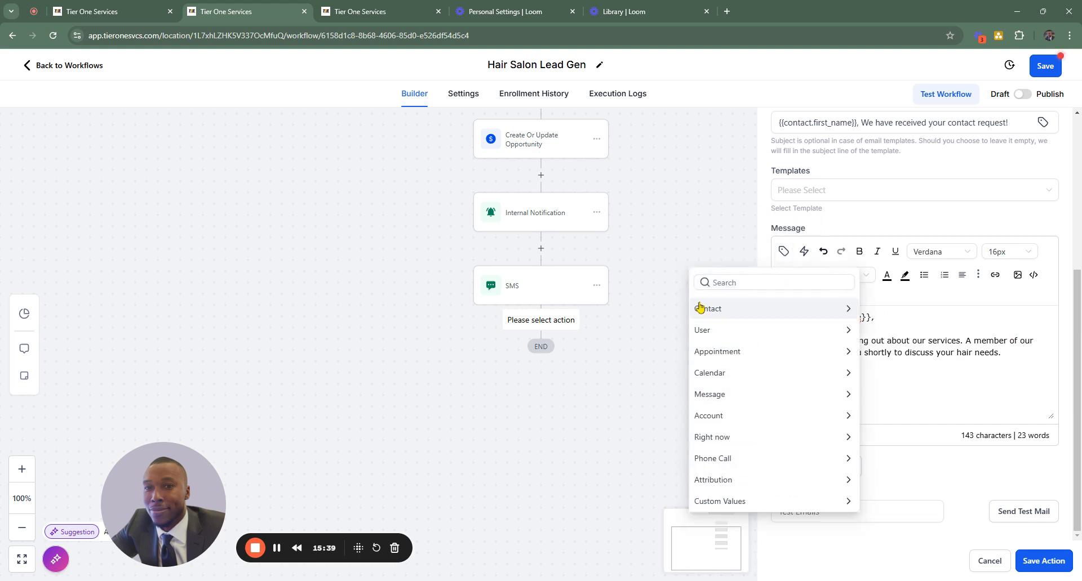
left_click(716, 422)
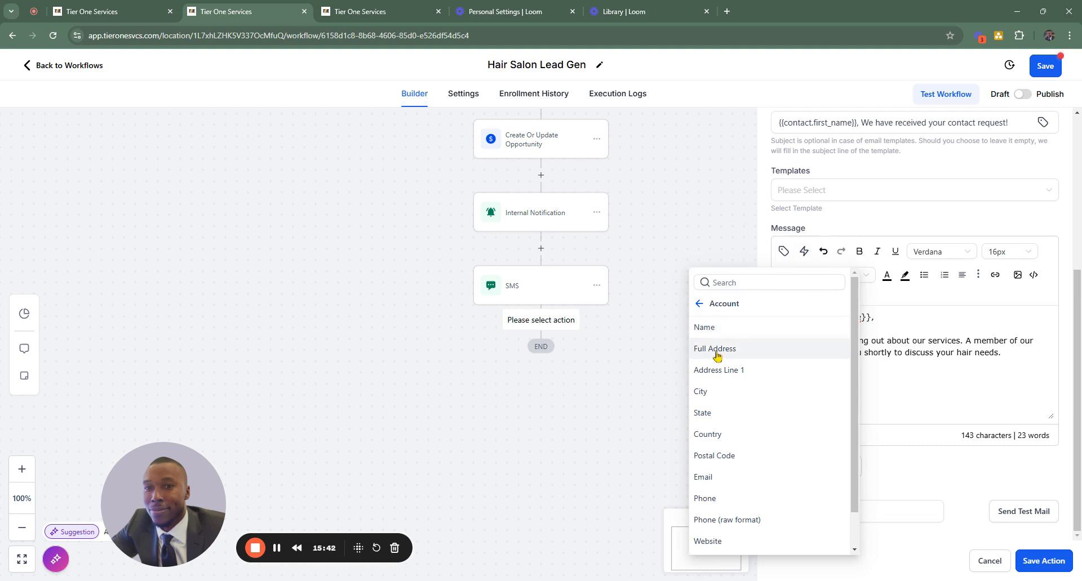
scroll(716, 348, "down", 1)
scroll(719, 351, "up", 1)
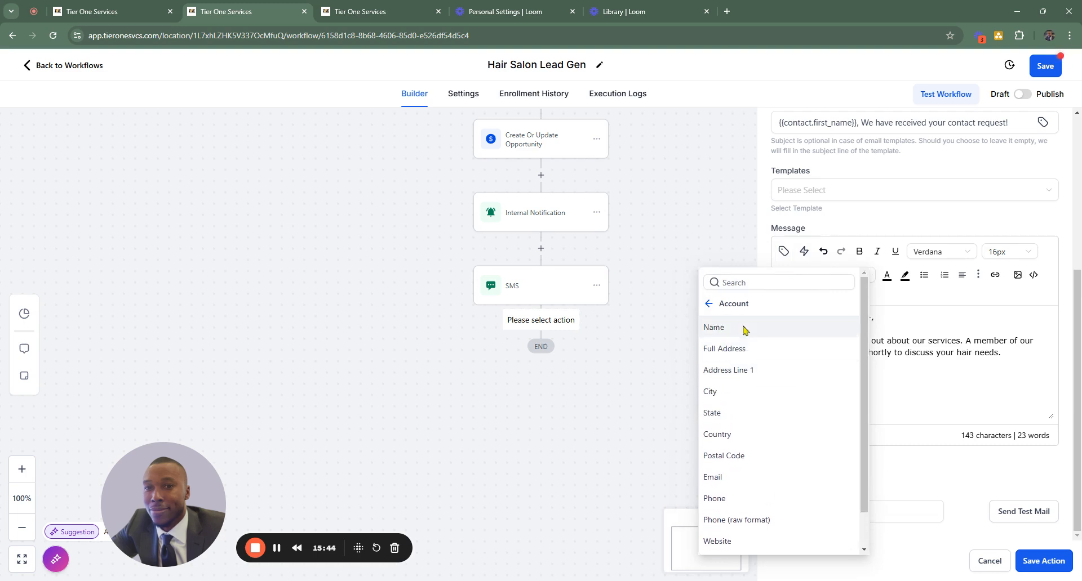
left_click(714, 328)
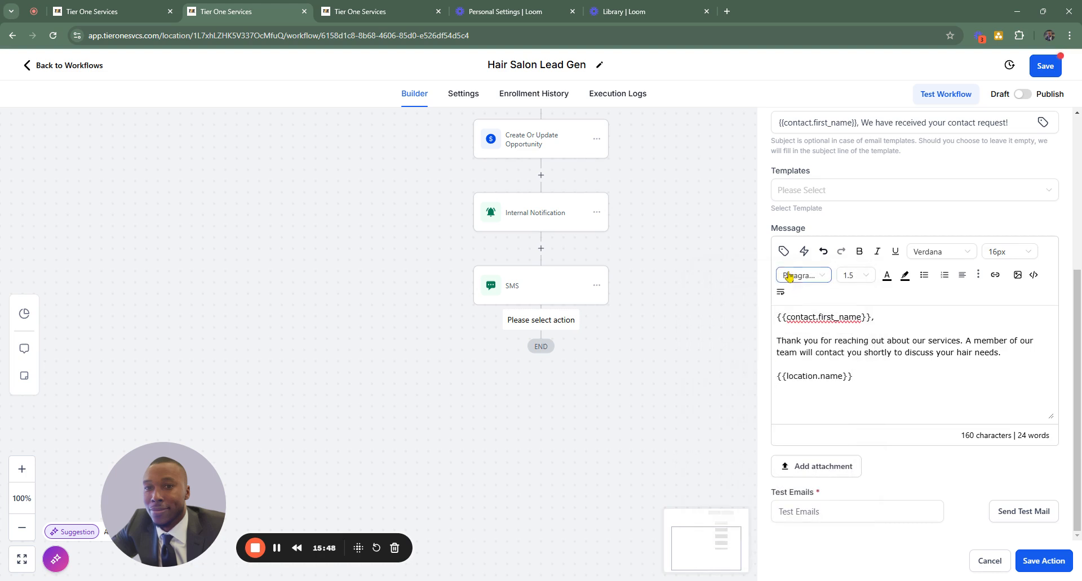
left_click(783, 251)
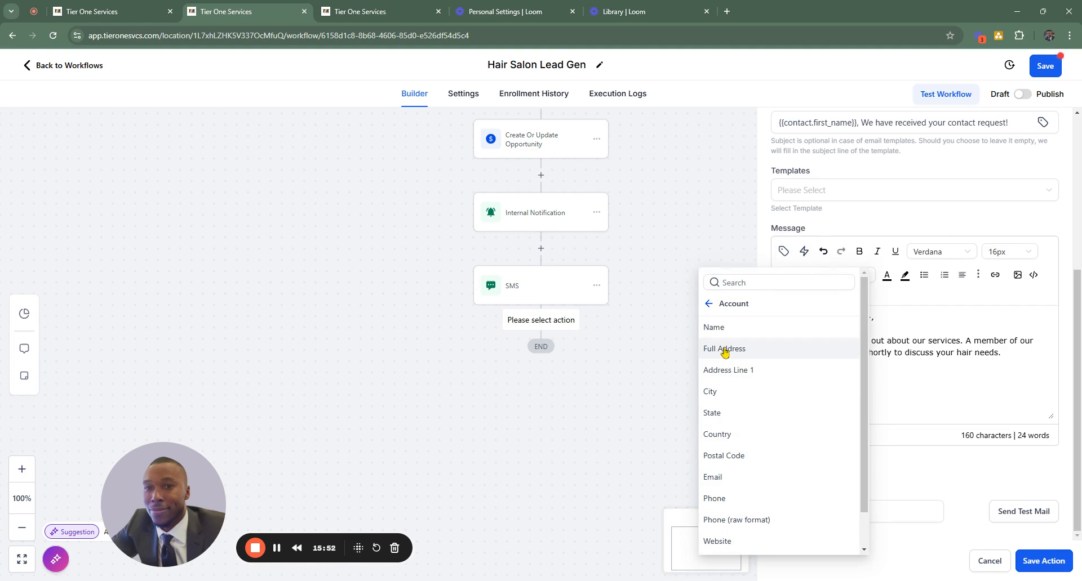
left_click(725, 349)
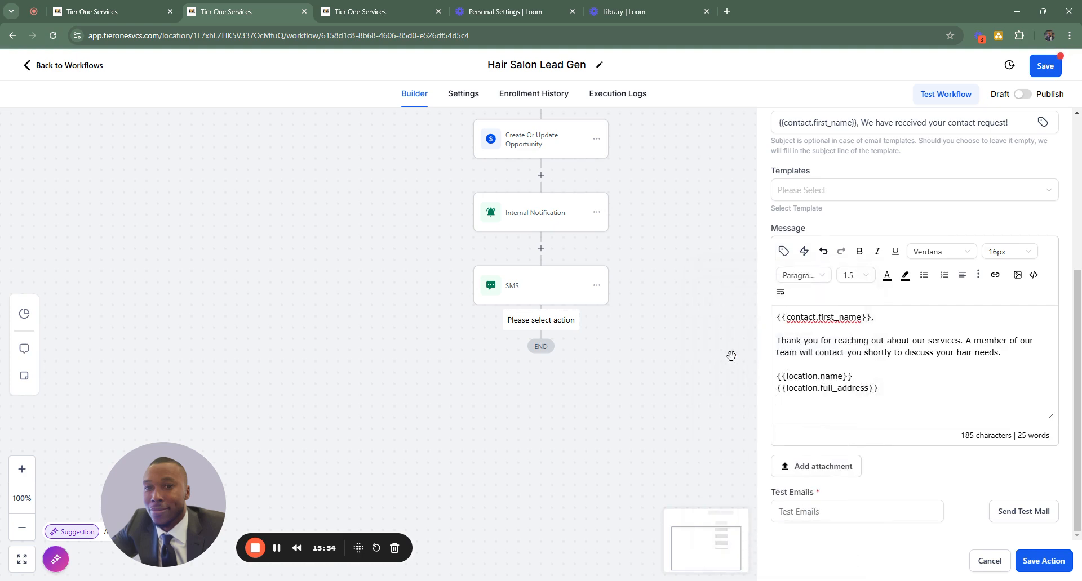
- Insert the account's phone and website custom values on separate lines below the address and save the email action
left_click(784, 251)
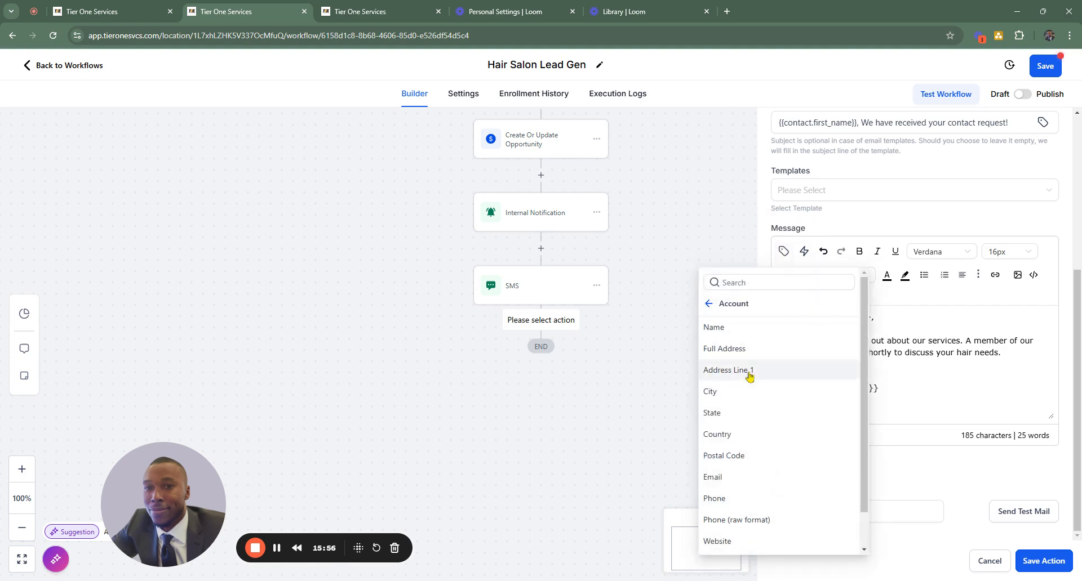
scroll(761, 370, "down", 1)
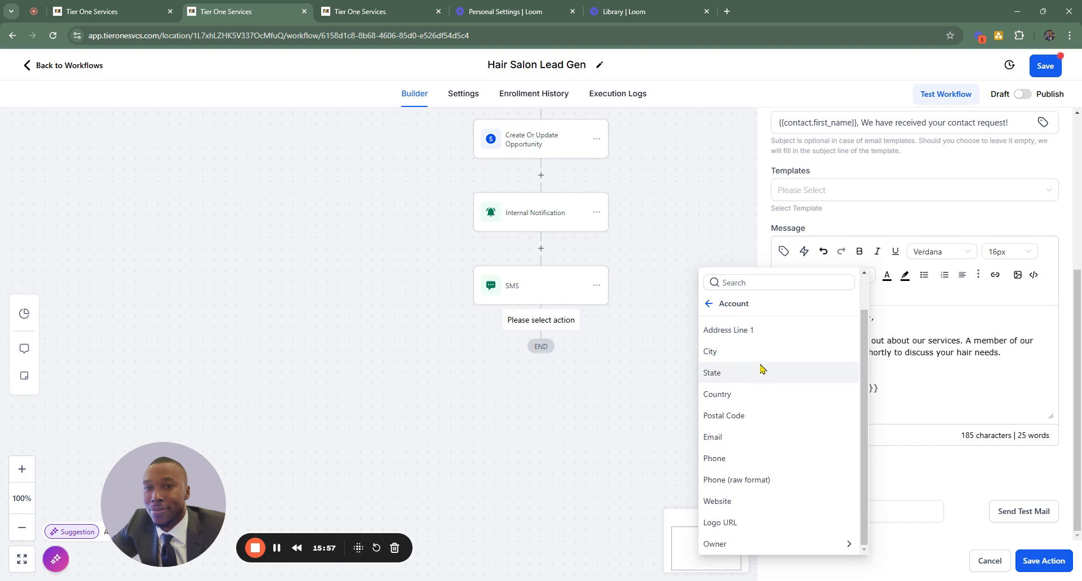
left_click(717, 458)
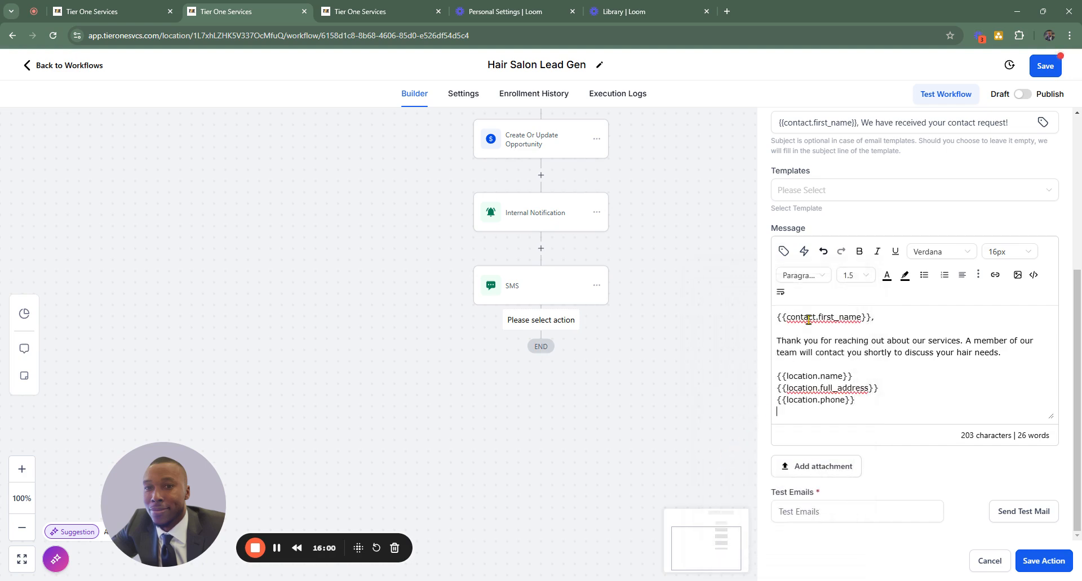
left_click(783, 251)
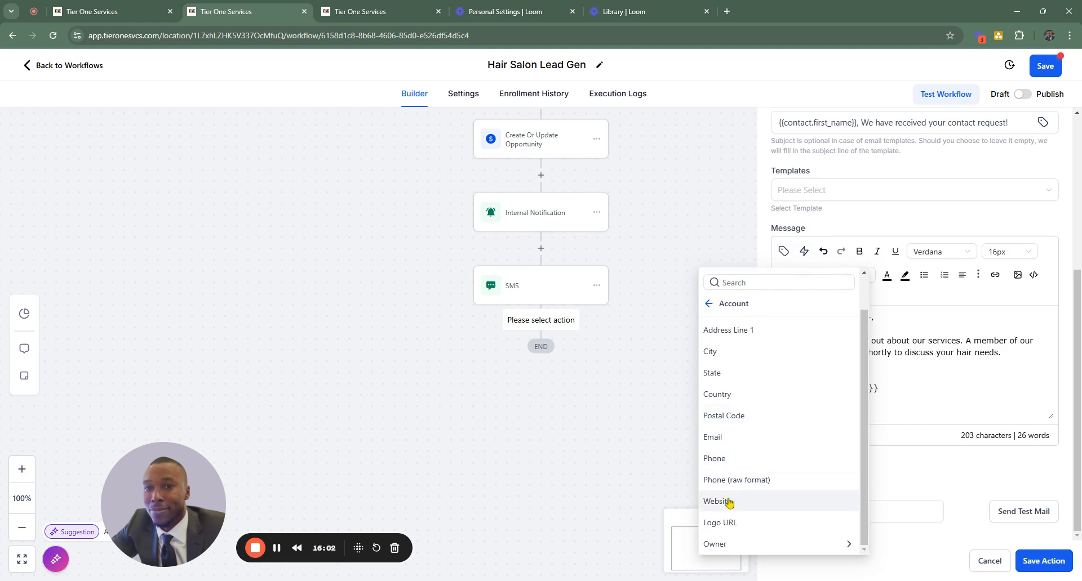
left_click(728, 502)
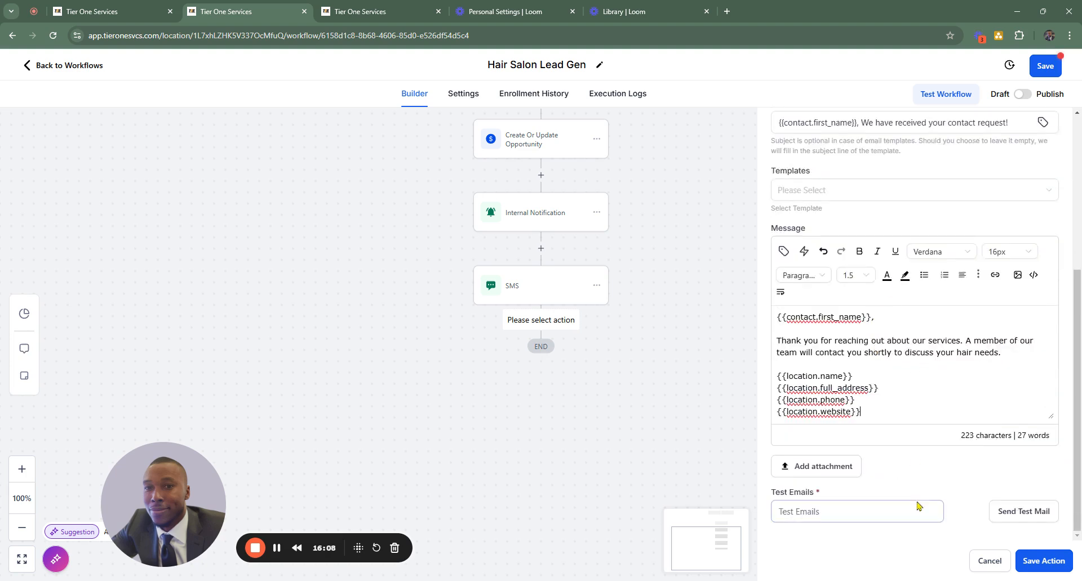
left_click(1043, 561)
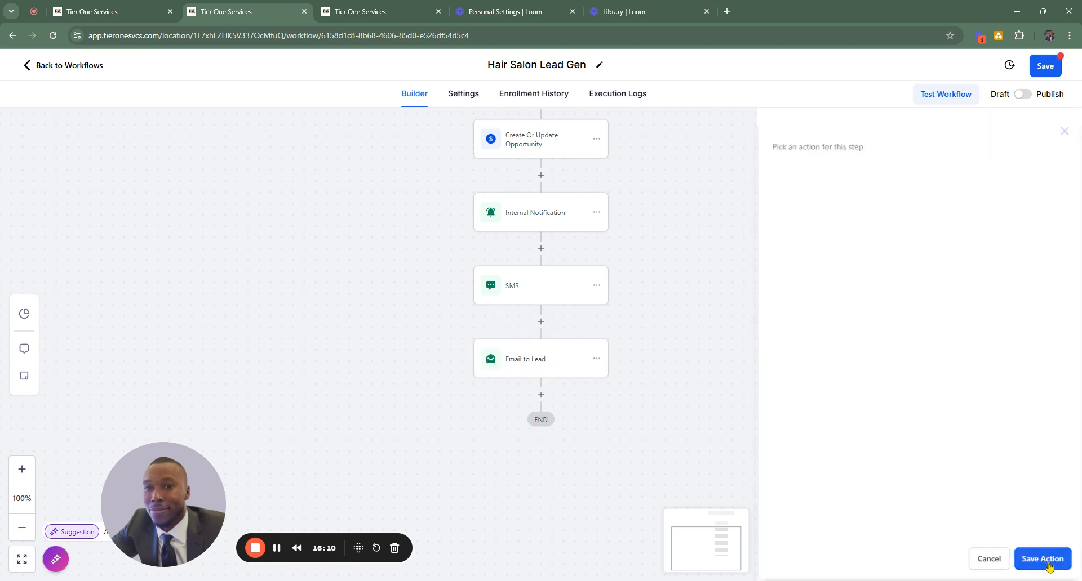
- Add a Wait action between the internal notification and the SMS with a time delay of 10 minutes, and save it
scroll(541, 312, "up", 1)
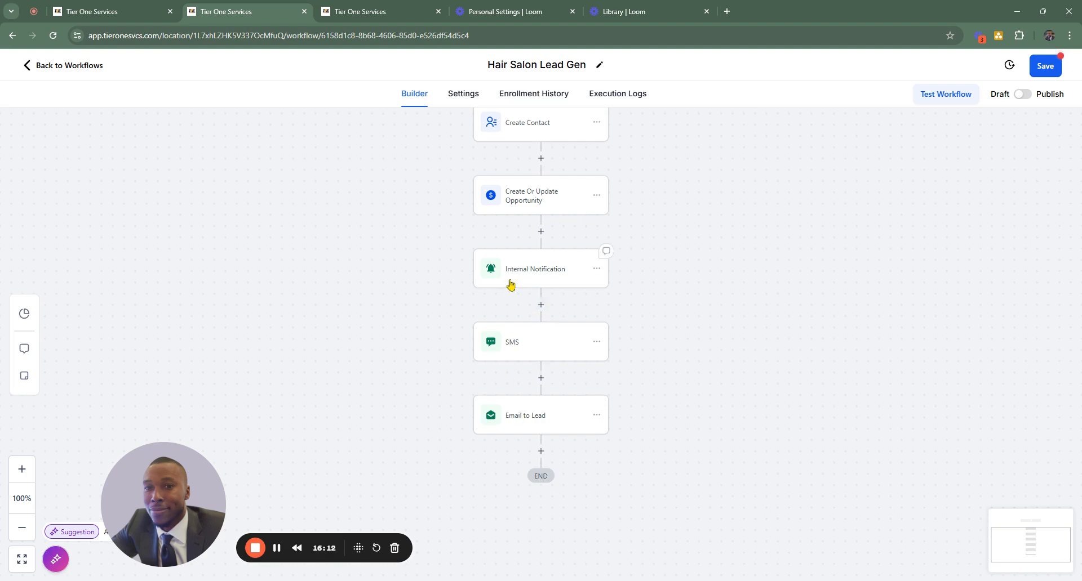
scroll(529, 282, "up", 2)
scroll(521, 225, "up", 2)
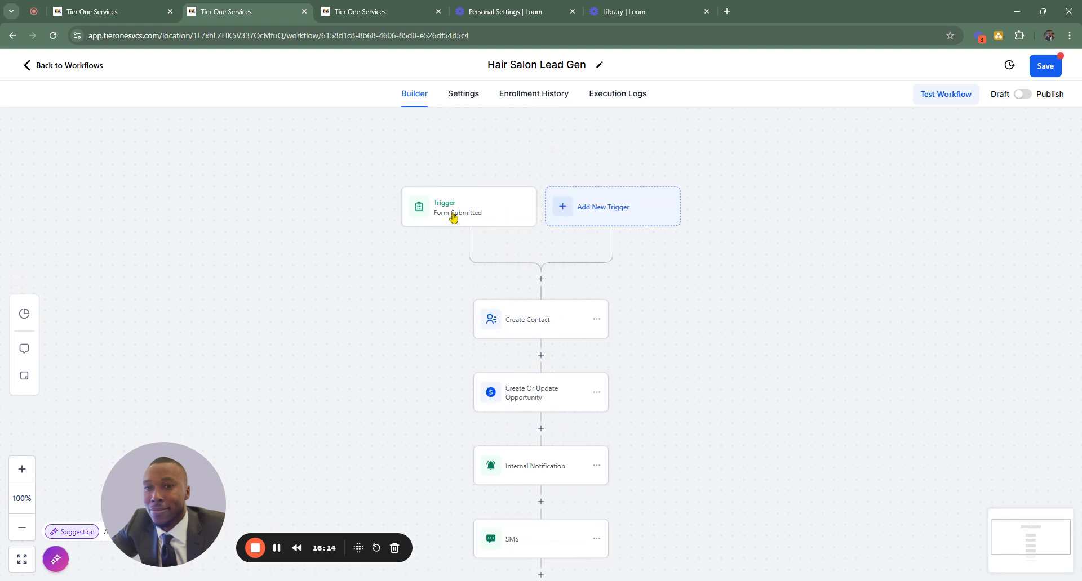
scroll(474, 225, "down", 1)
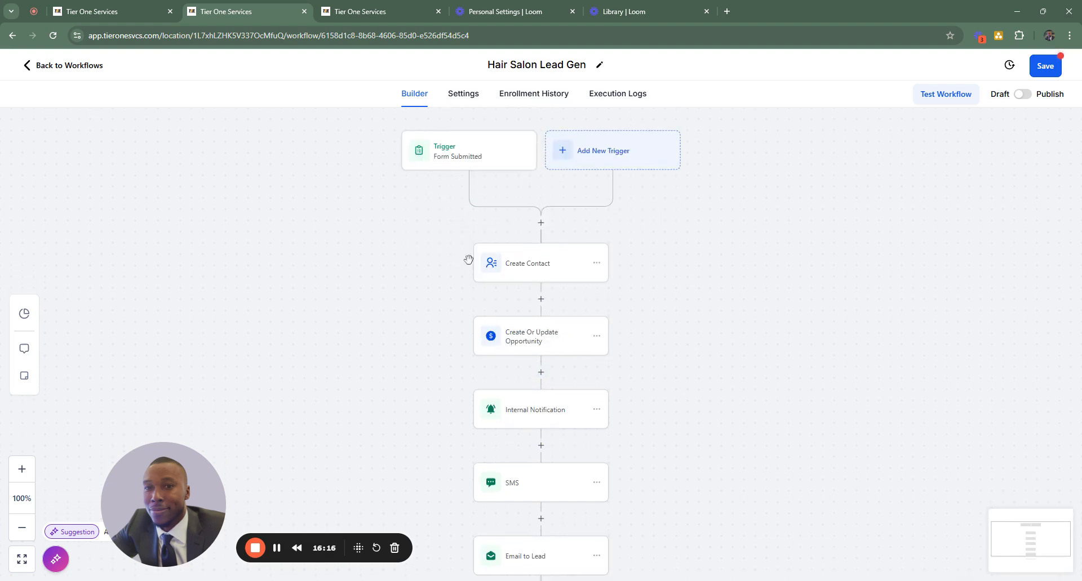
scroll(507, 285, "down", 1)
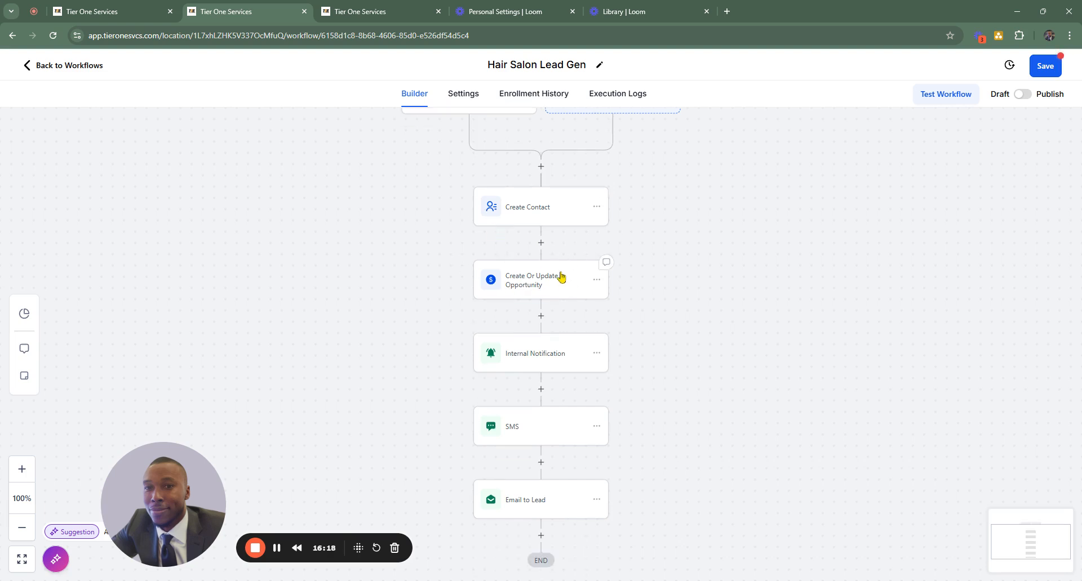
left_click(540, 389)
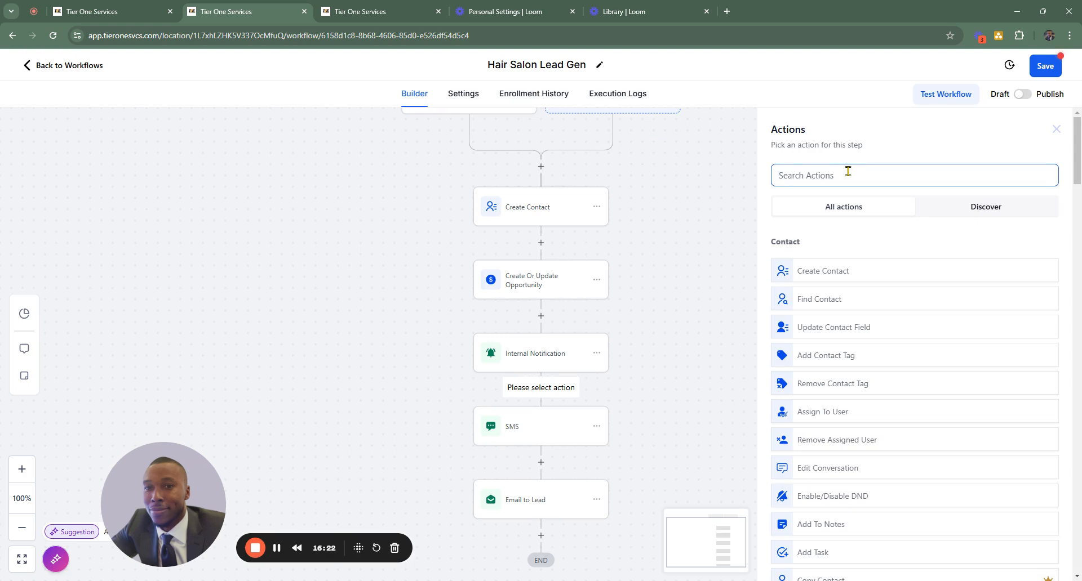
type("wai")
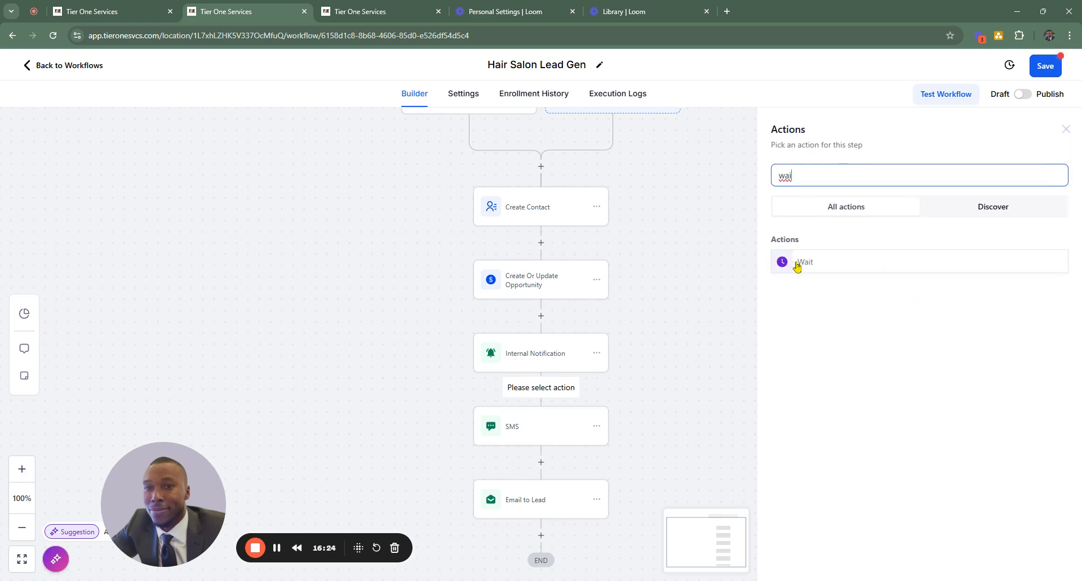
left_click(797, 266)
left_click(610, 303)
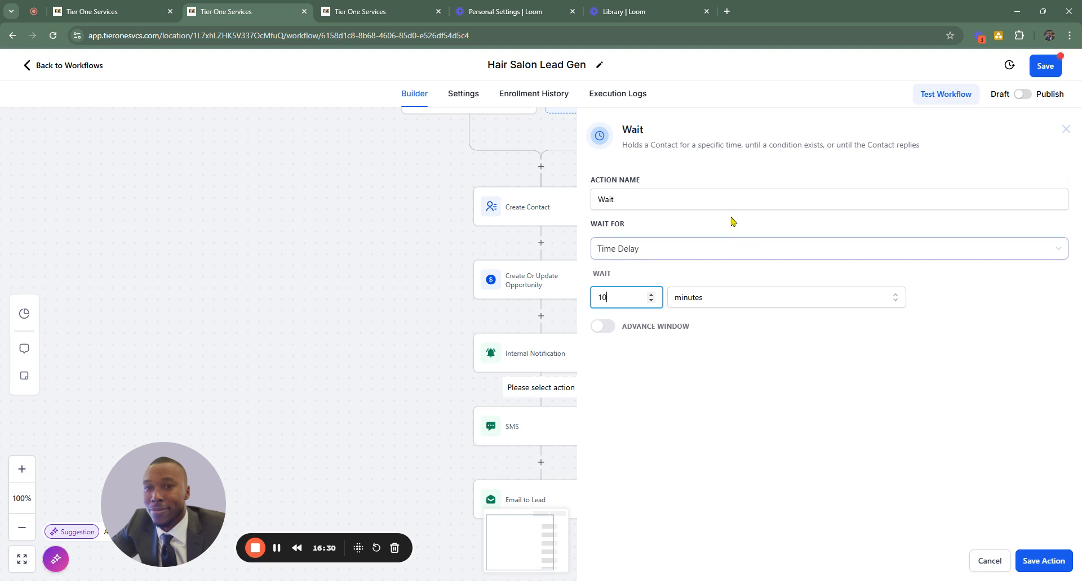
left_click(1044, 559)
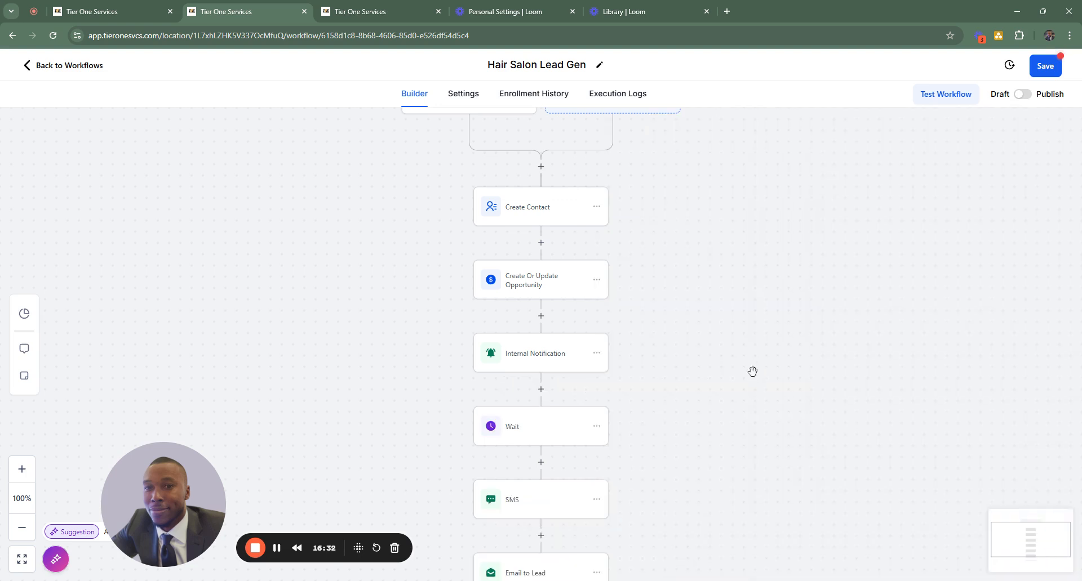
- Review the workflow's sequence from the form submission trigger down to the email to the lead
scroll(732, 350, "down", 3)
scroll(752, 163, "up", 4)
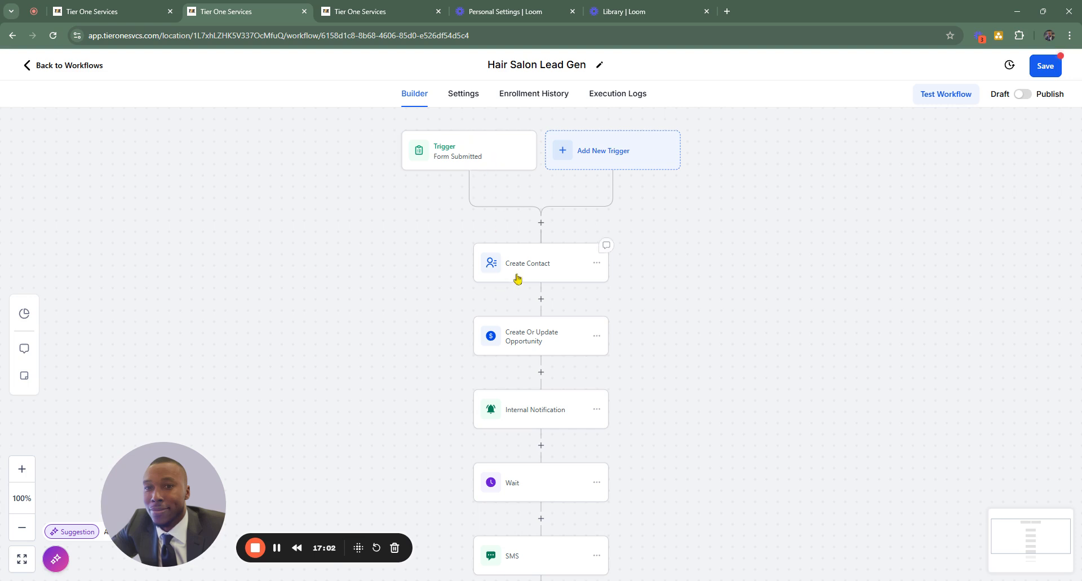
scroll(542, 263, "down", 1)
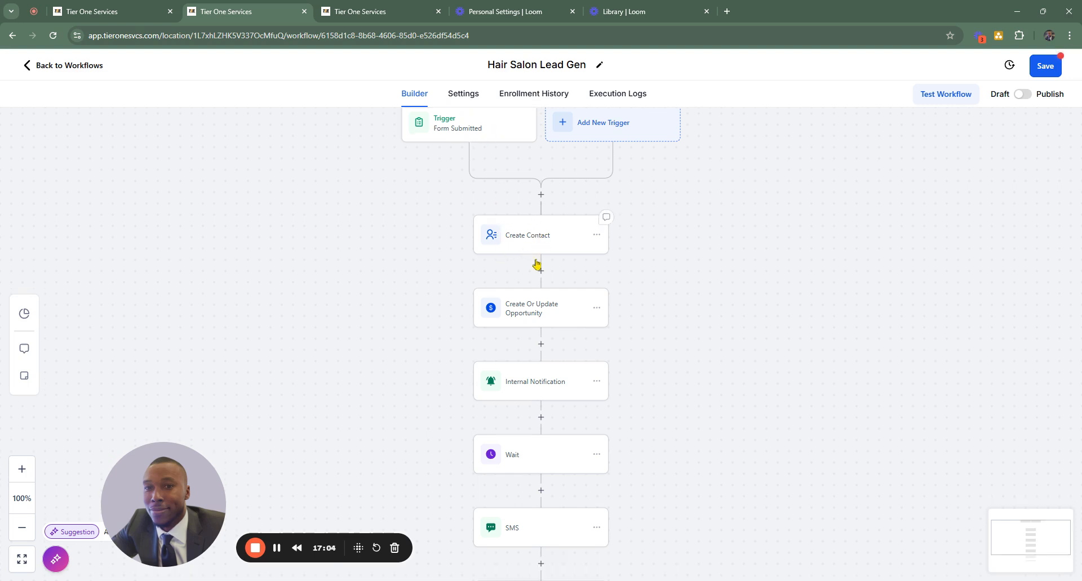
scroll(540, 293, "down", 2)
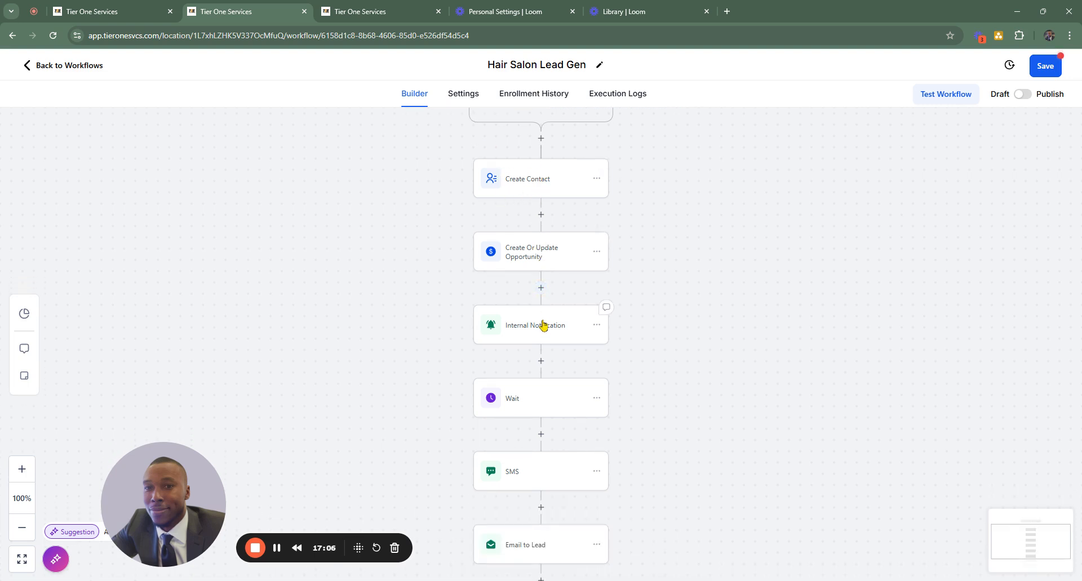
scroll(553, 326, "down", 2)
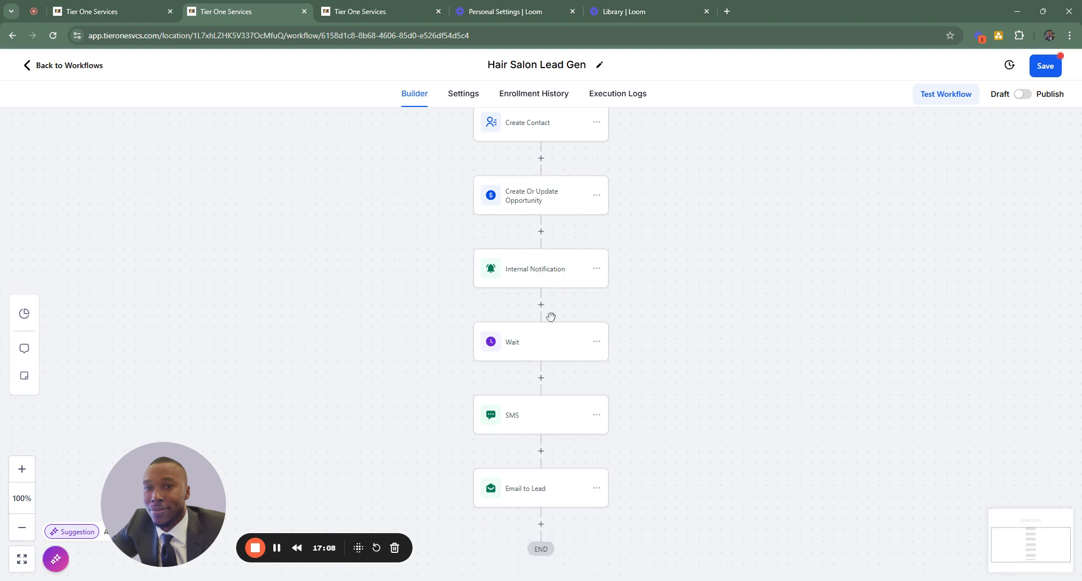
scroll(563, 389, "down", 1)
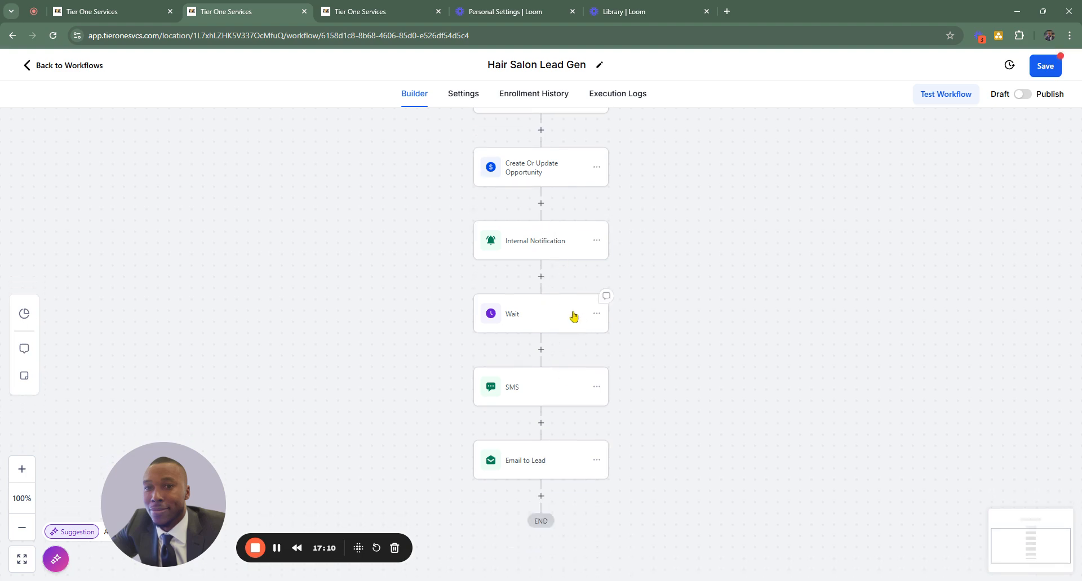
scroll(555, 346, "down", 2)
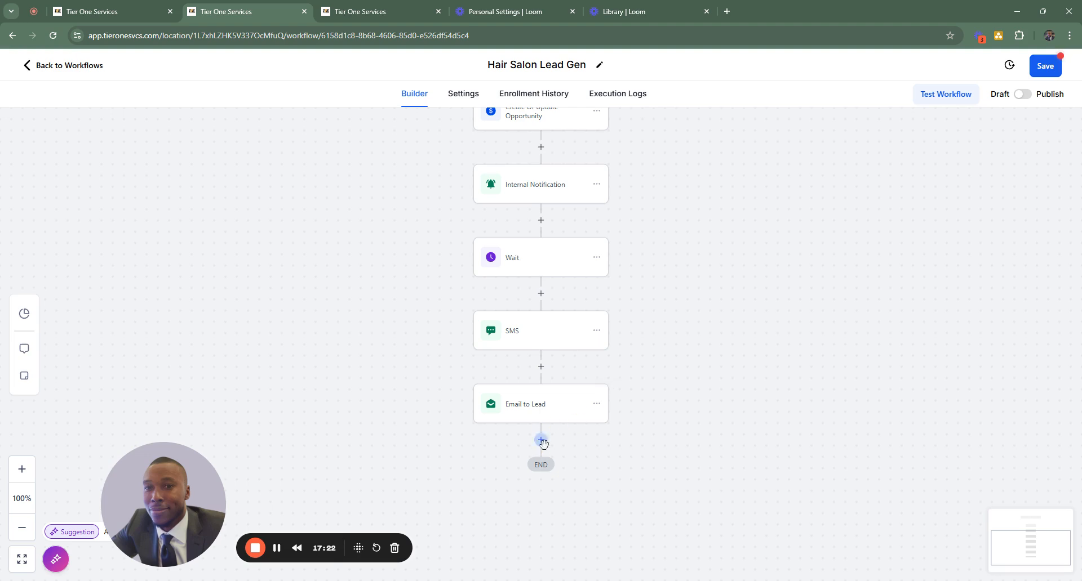
- Browse the available actions for a step after the lead email, from contact and communication through appointments, opportunity and payments
left_click(541, 440)
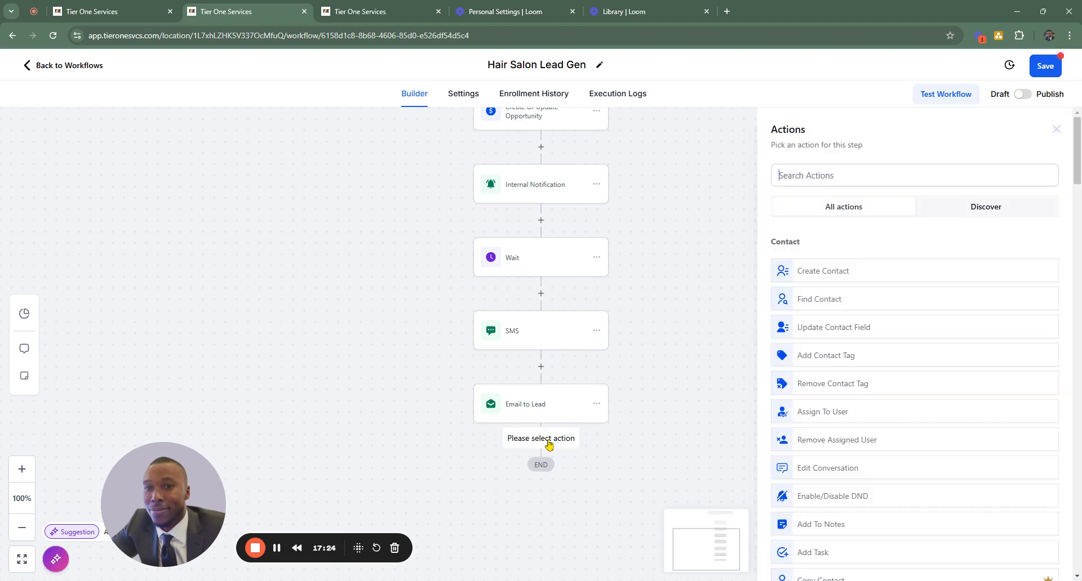
scroll(878, 276, "down", 6)
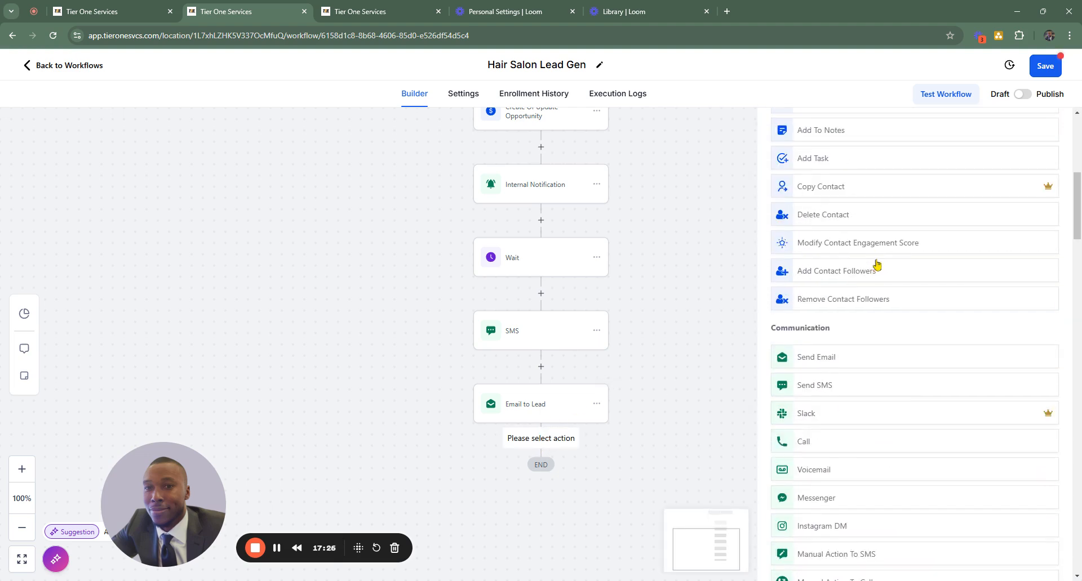
scroll(871, 268, "down", 3)
scroll(866, 269, "down", 1)
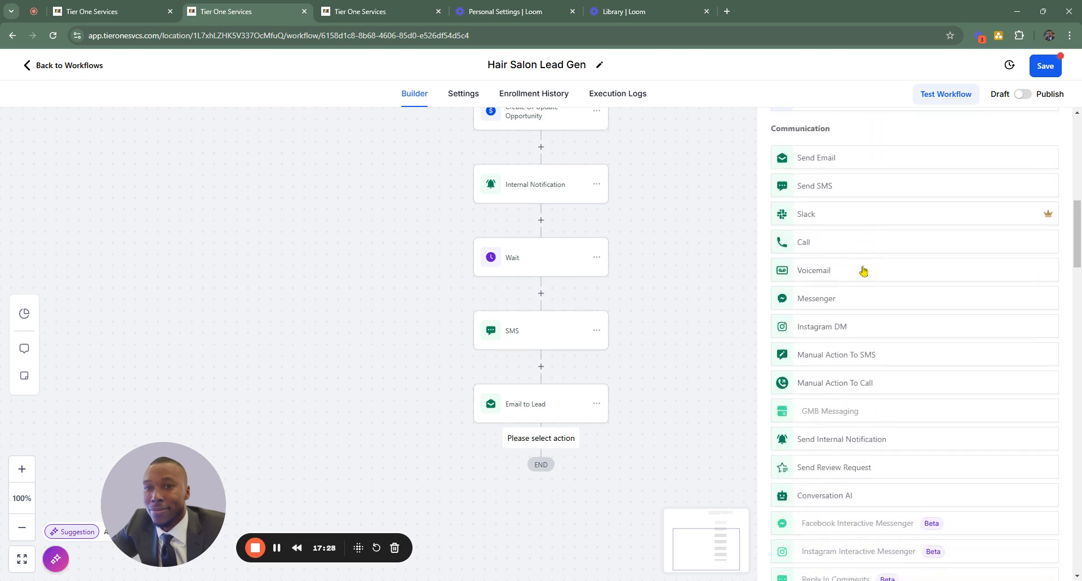
scroll(862, 271, "down", 2)
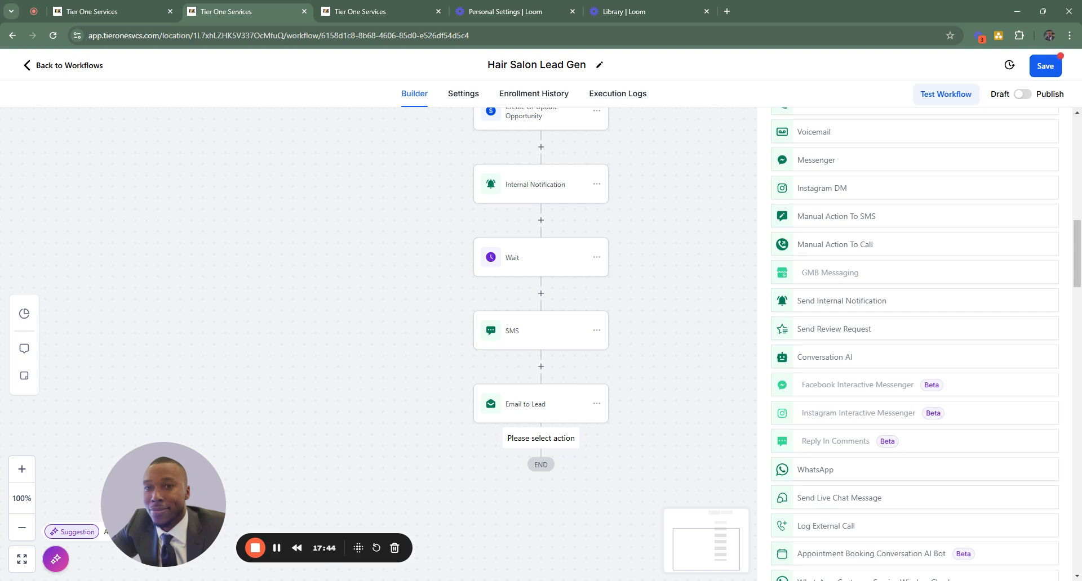
scroll(835, 362, "down", 20)
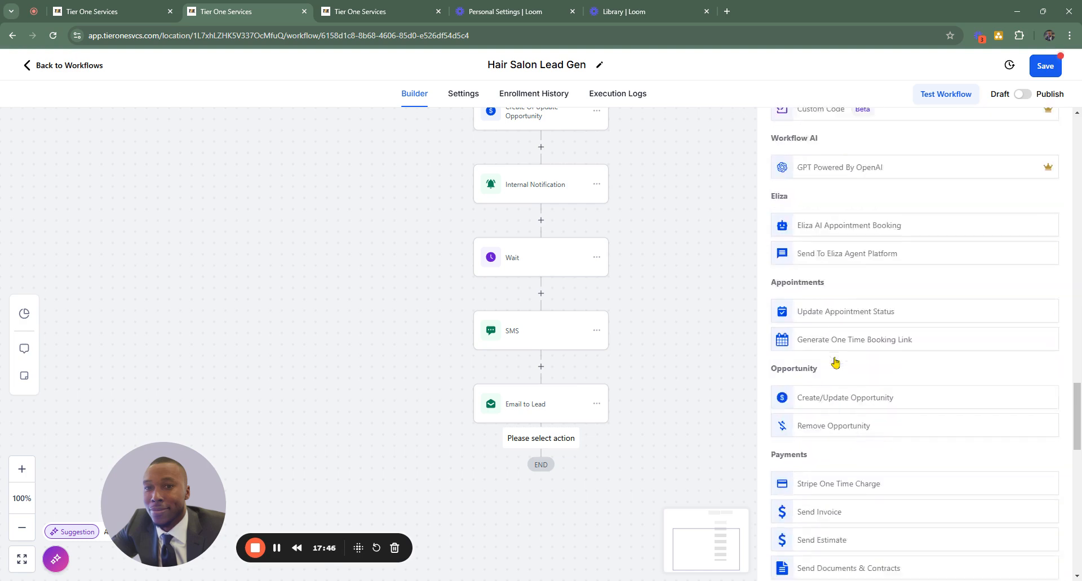
scroll(835, 362, "down", 2)
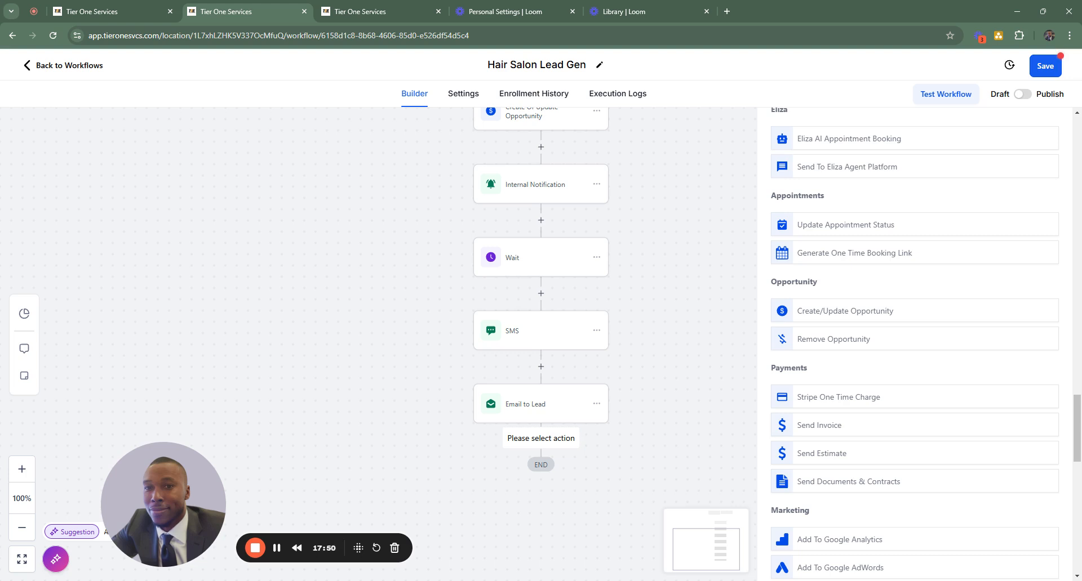
scroll(835, 363, "up", 3)
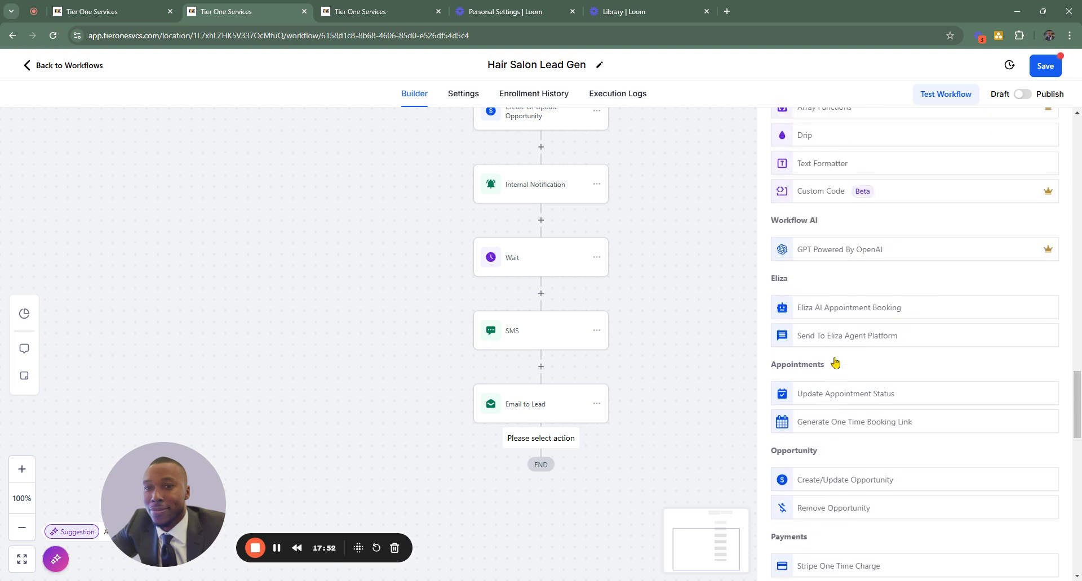